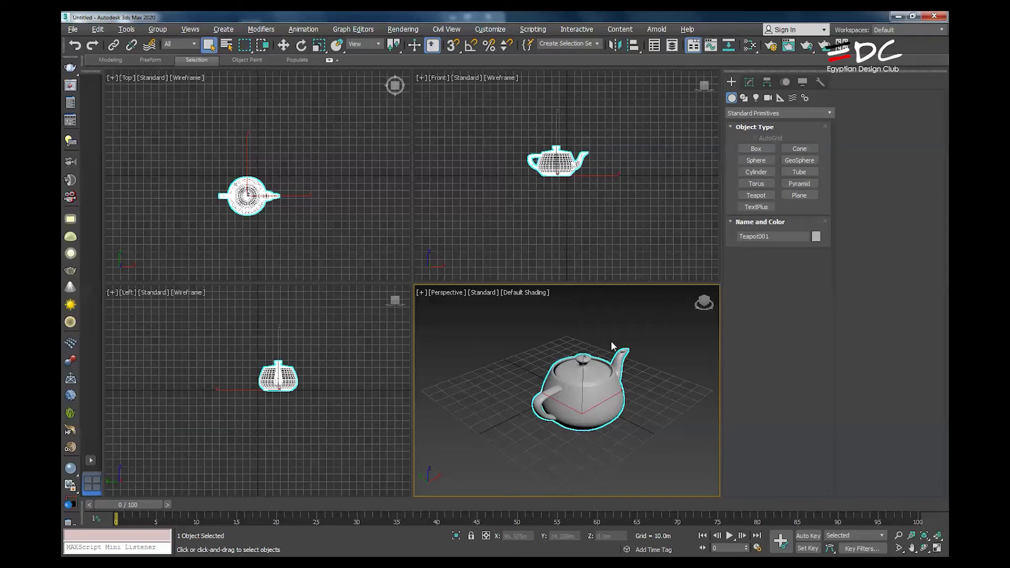
Set the teapot's object colour to purple from the basic colour palette
middle_click_drag(611, 341, 584, 402, "alt")
key("alt+z")
left_click_drag(584, 403, 584, 396)
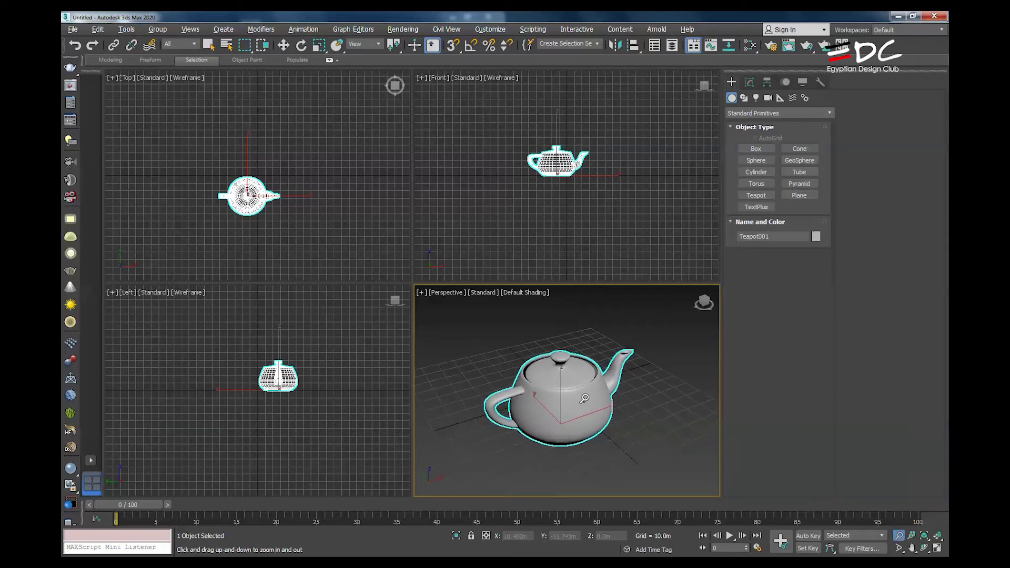
right_click(584, 396)
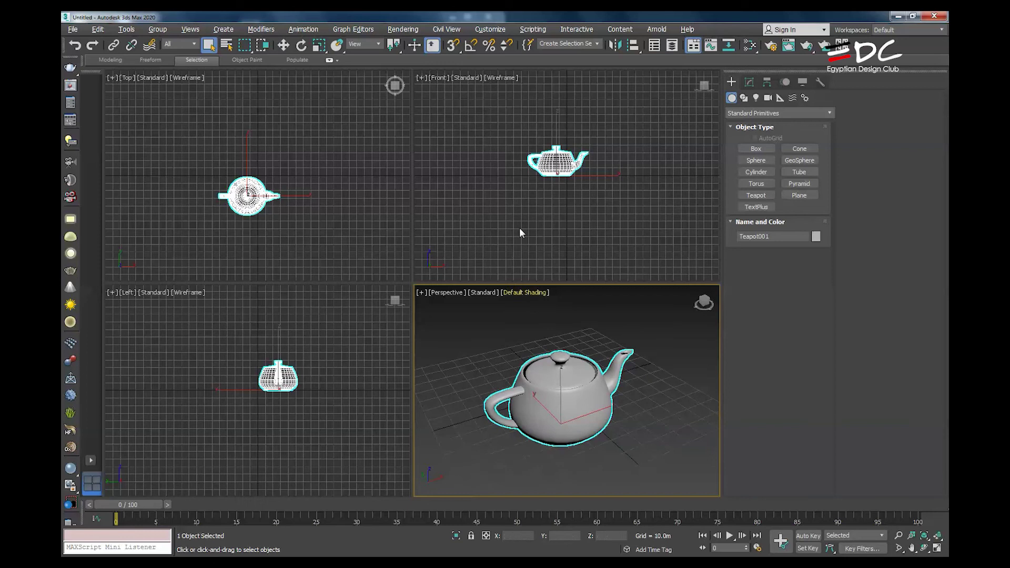
middle_click_drag(541, 334, 542, 325)
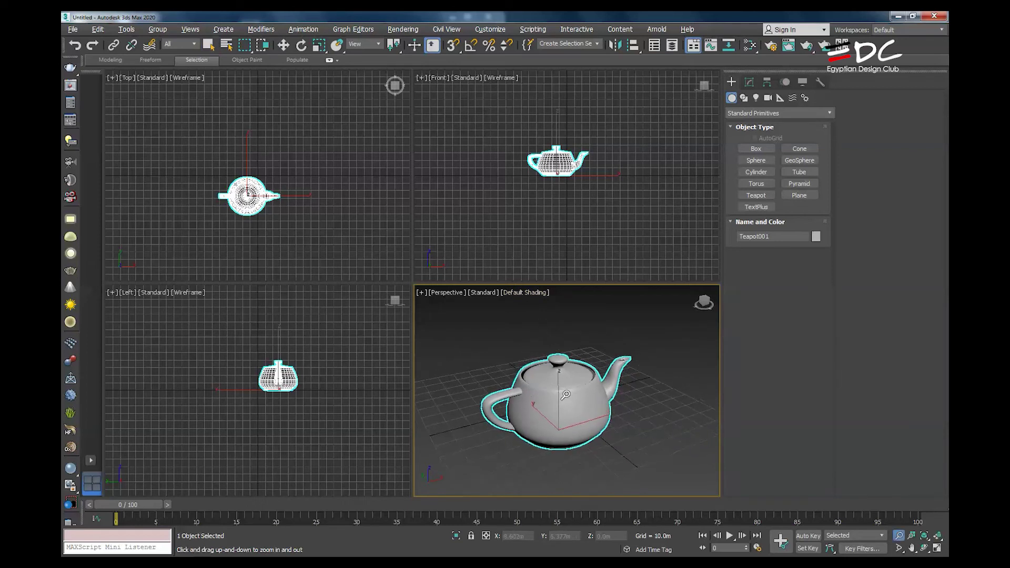
scroll(574, 394, "up", 3)
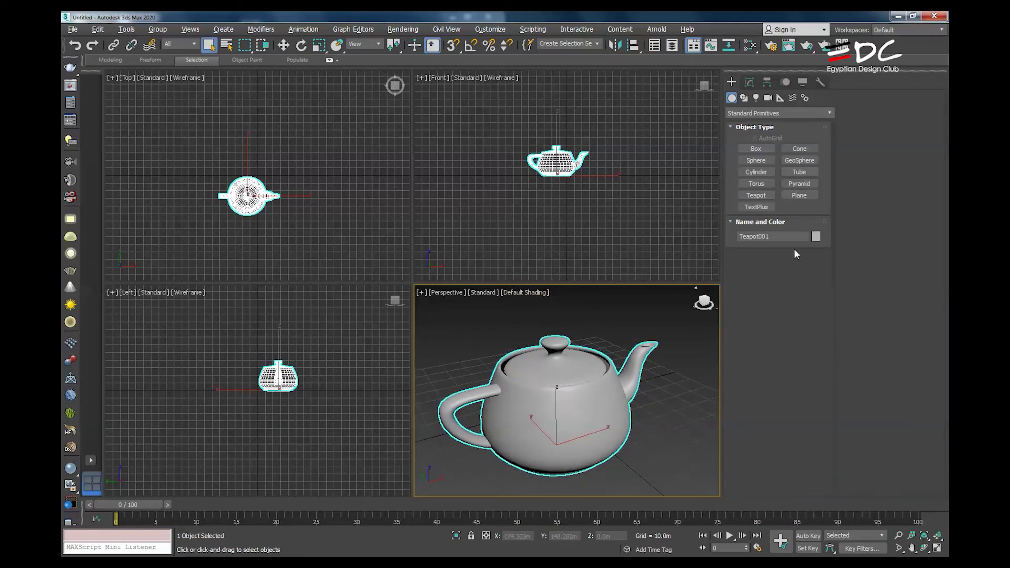
left_click(815, 238)
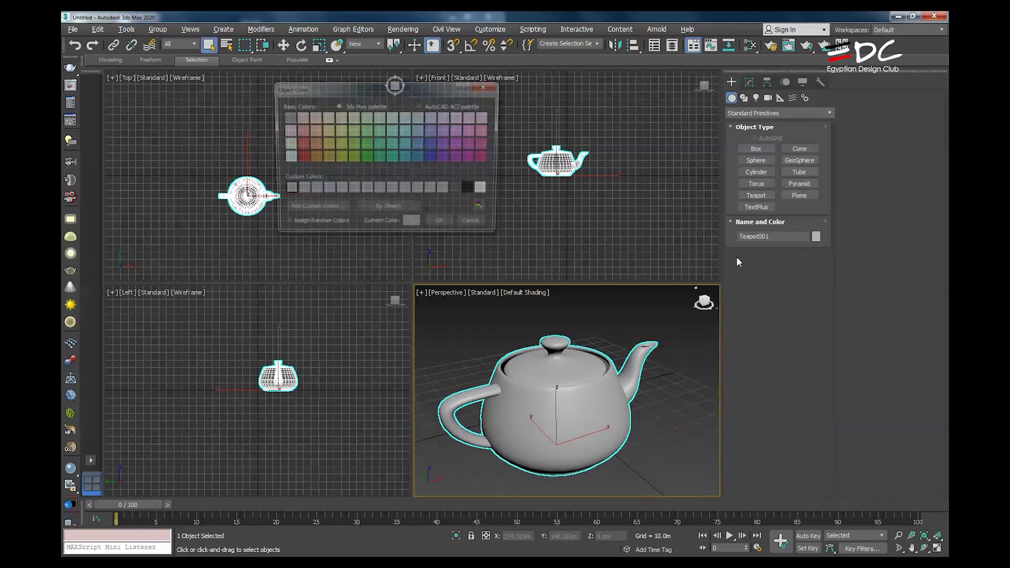
left_click(454, 159)
left_click(443, 225)
Set the teapot's object colour to dark blue from the basic colour palette
middle_click_drag(567, 224, 568, 244)
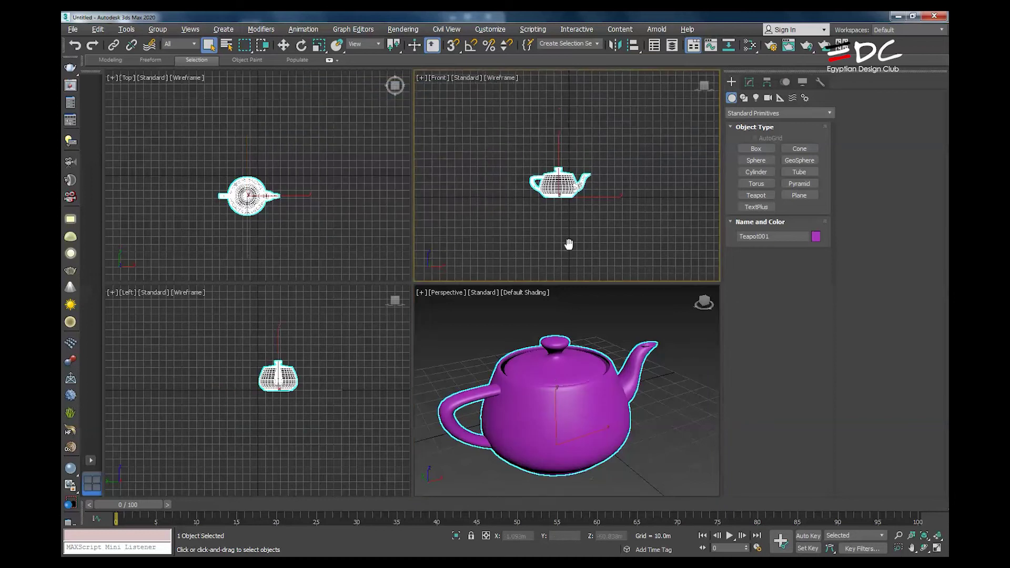
left_click(816, 236)
left_click(433, 156)
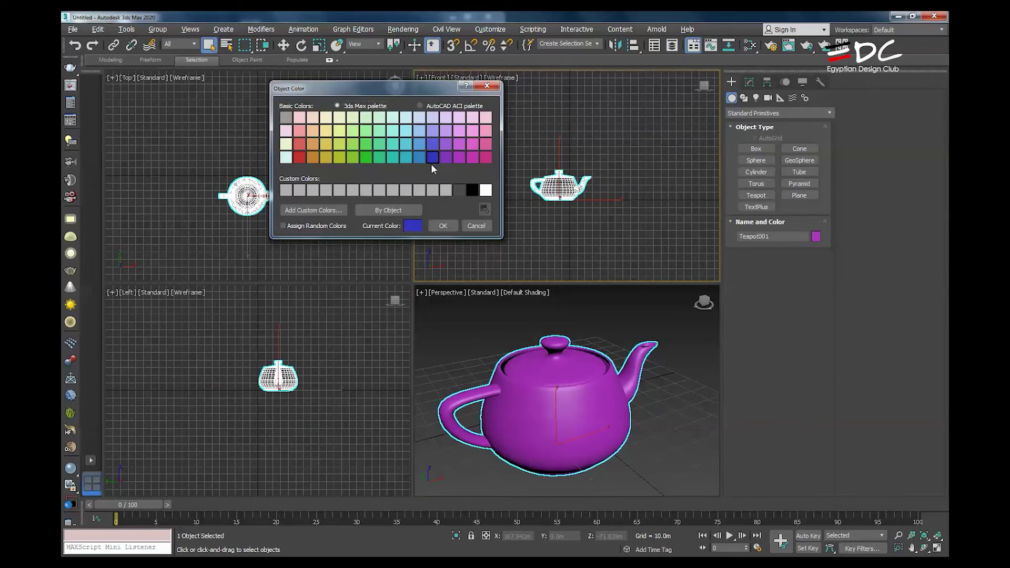
left_click(443, 226)
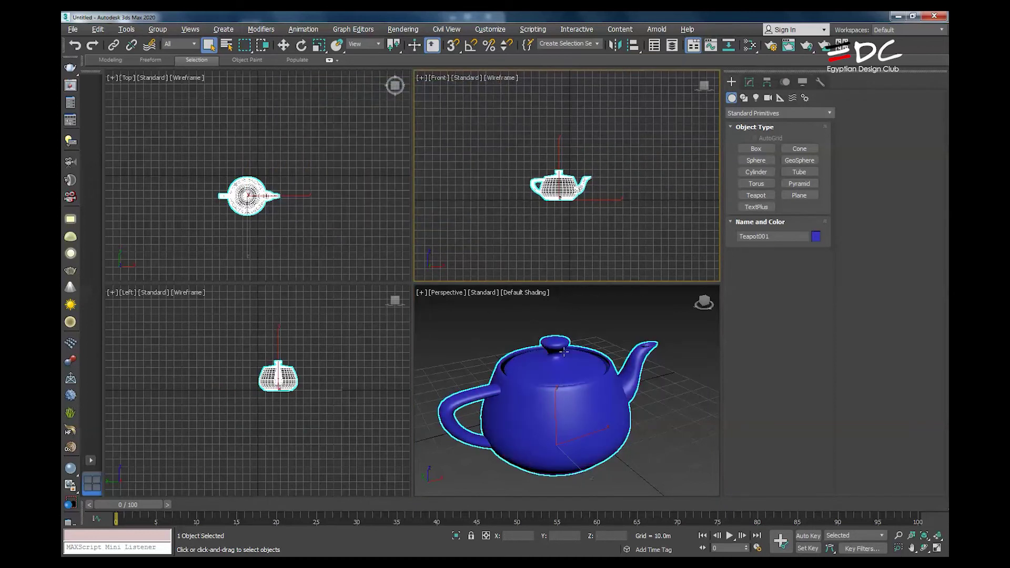
scroll(552, 185, "up", 4)
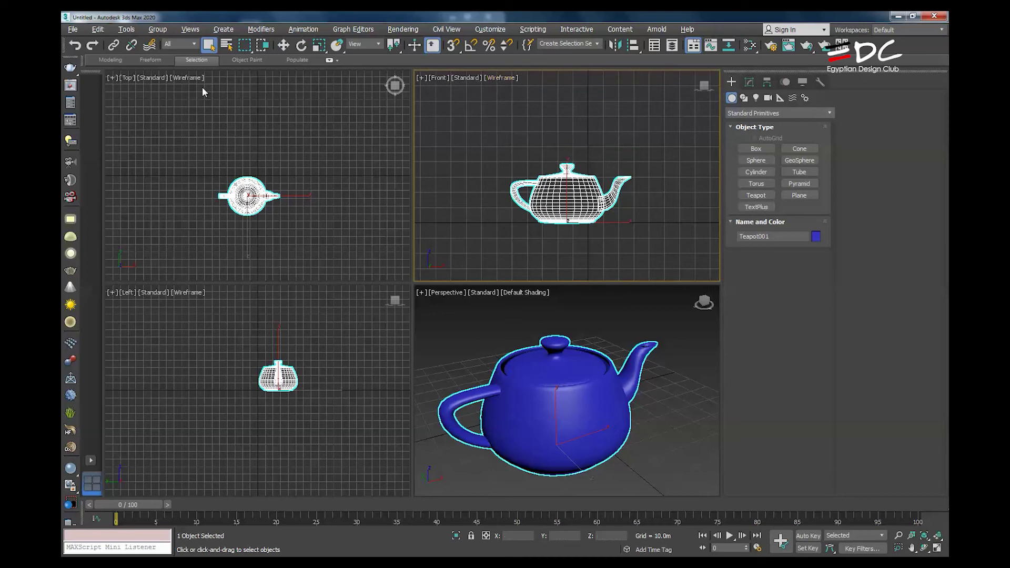
Toggle edged faces on and off for the reselected teapot in the Perspective viewport and check the viewport's shading options
left_click(470, 333)
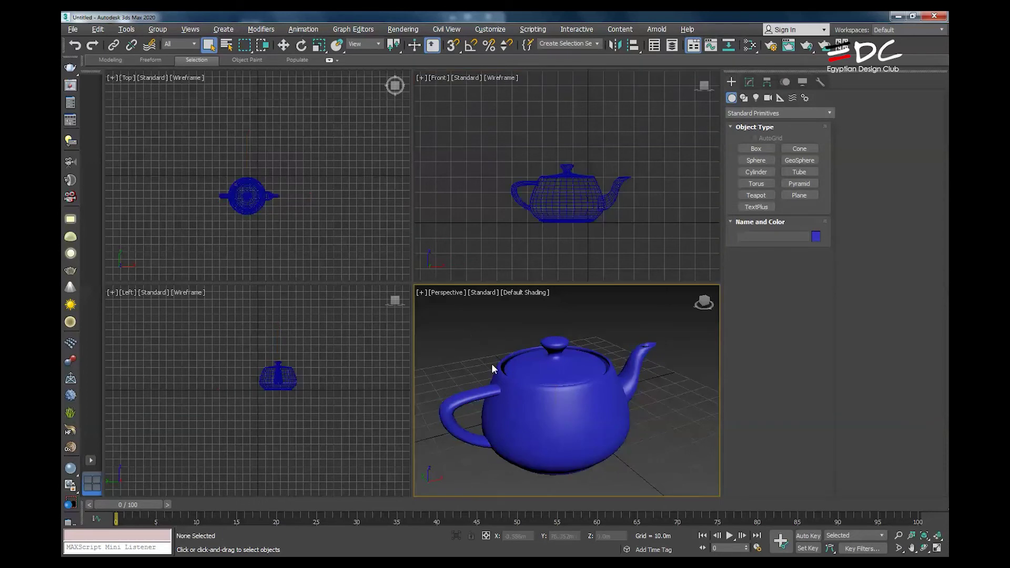
left_click(505, 397)
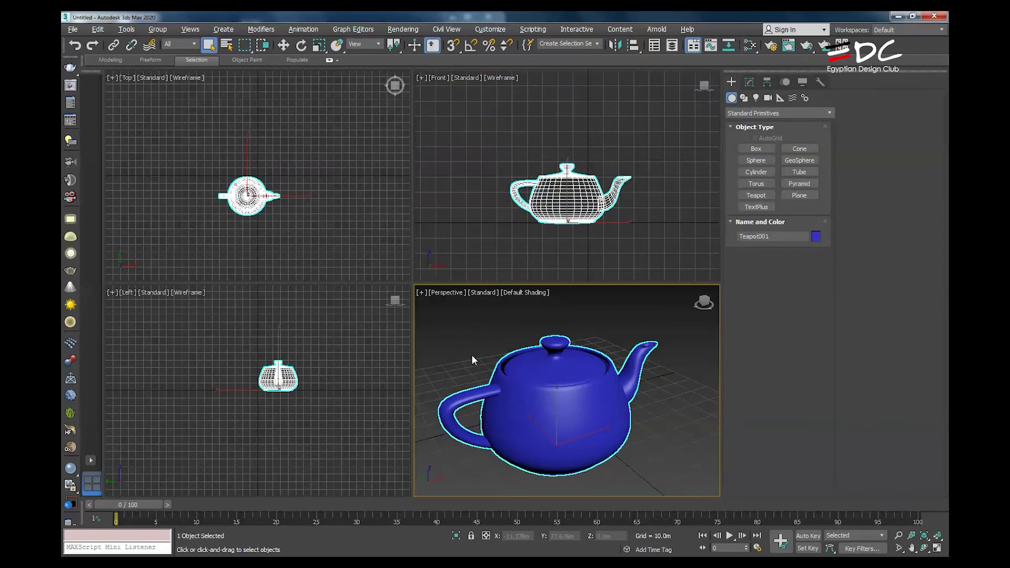
key("F4")
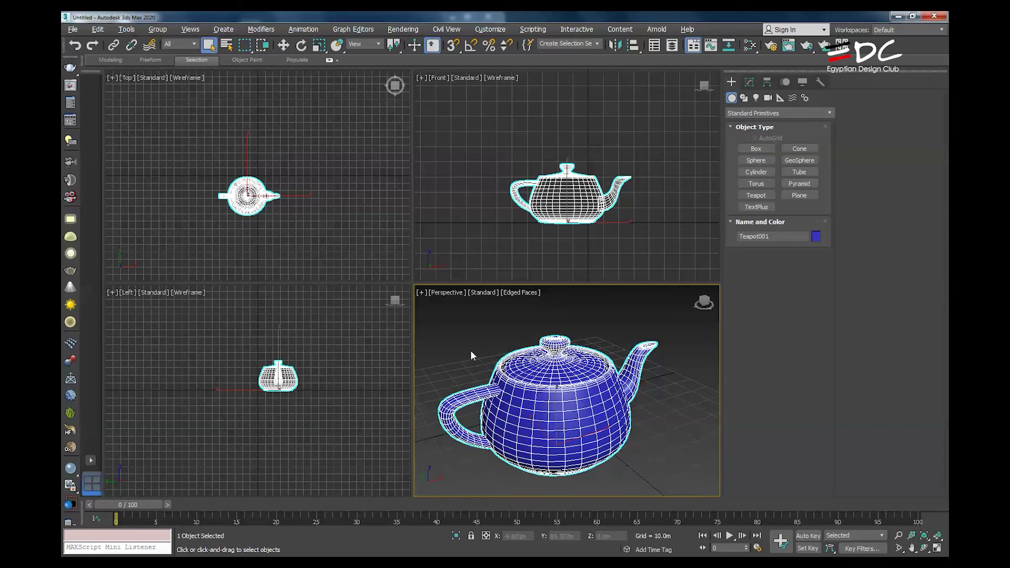
key("F4")
key("F4")
key("F4")
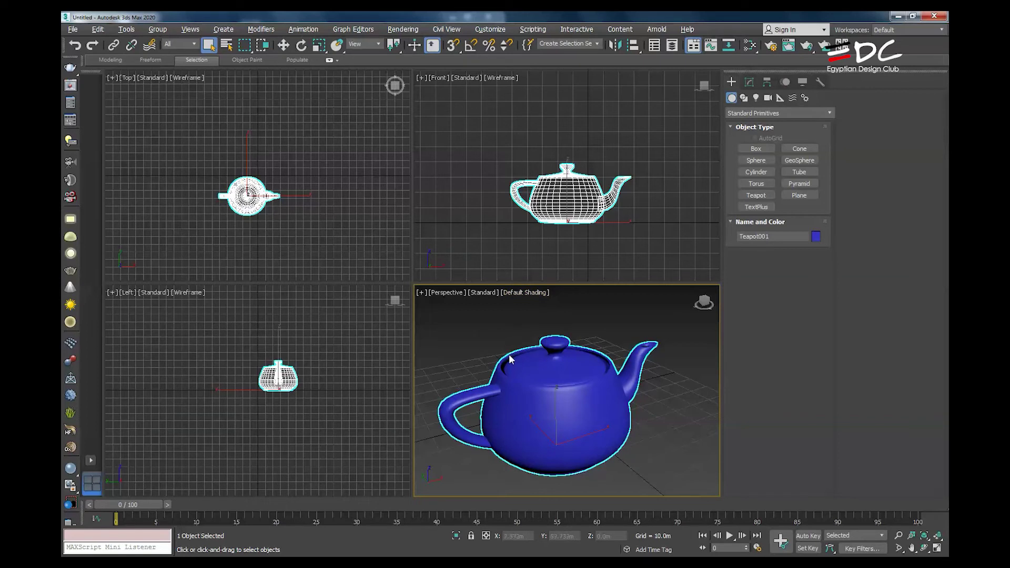
key("F4")
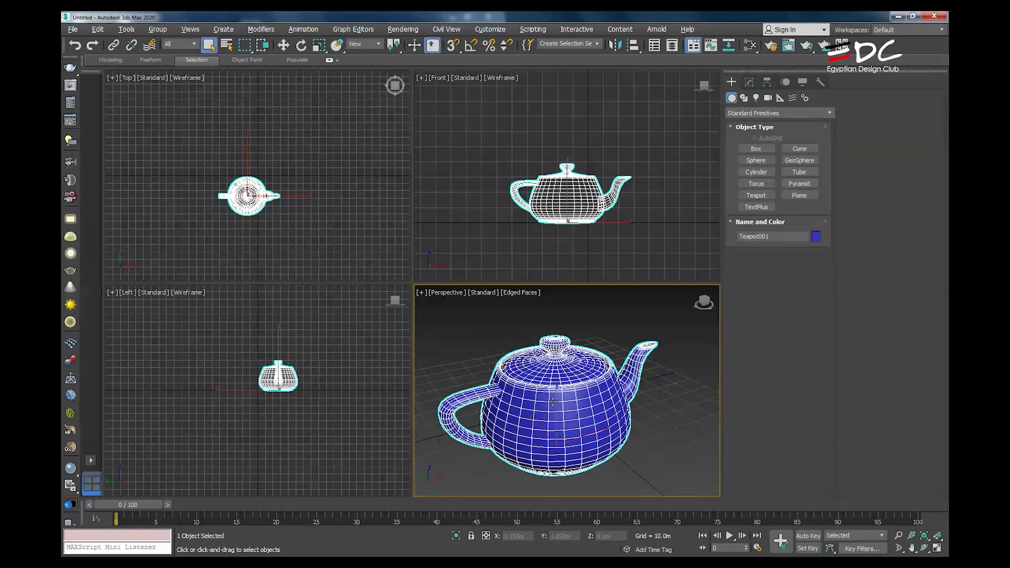
key("F4")
left_click(509, 292)
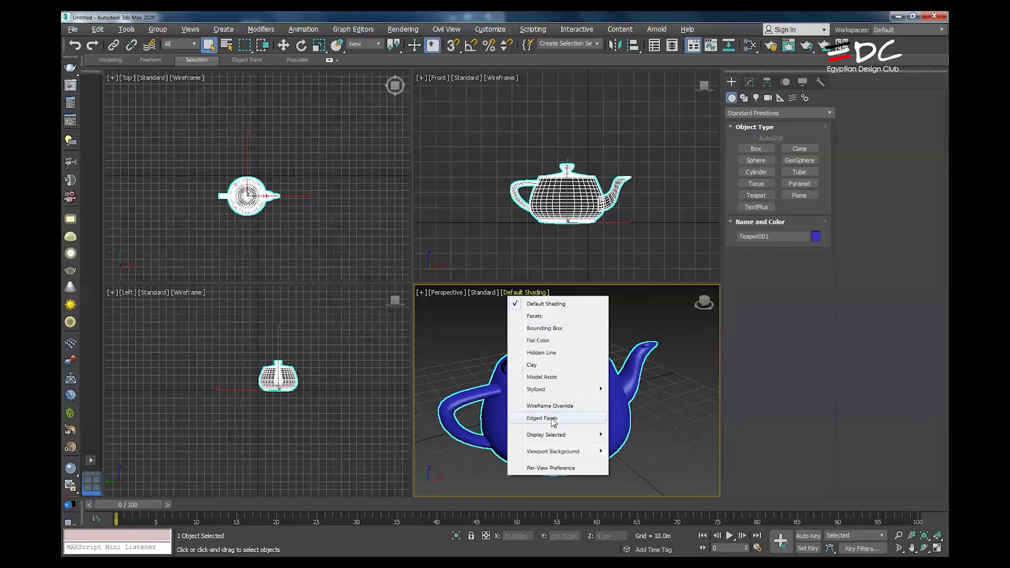
left_click(485, 349)
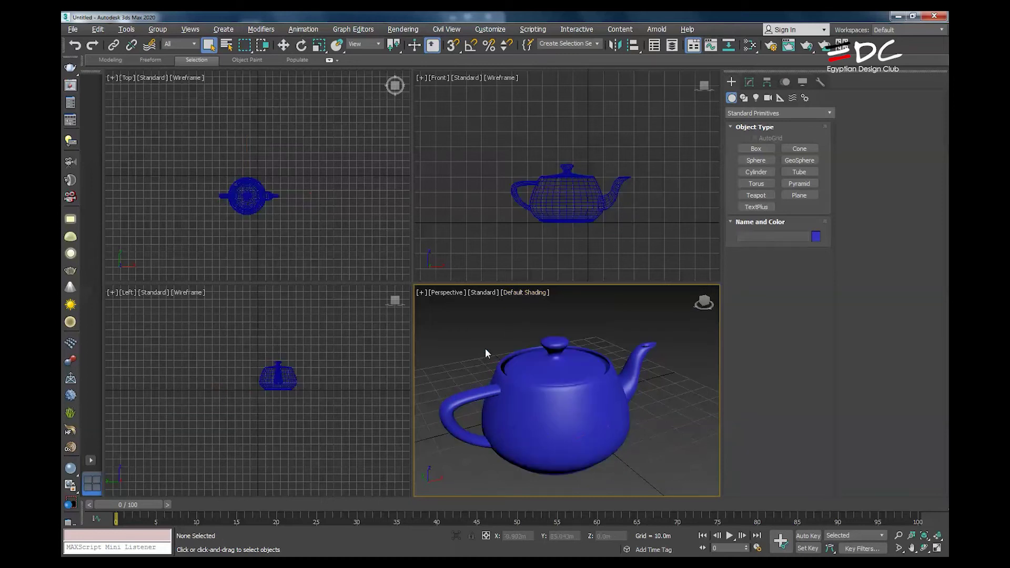
Compare wireframe, default shading and edged faces display of the unselected teapot in the Perspective viewport, ending on default shading
key("F3")
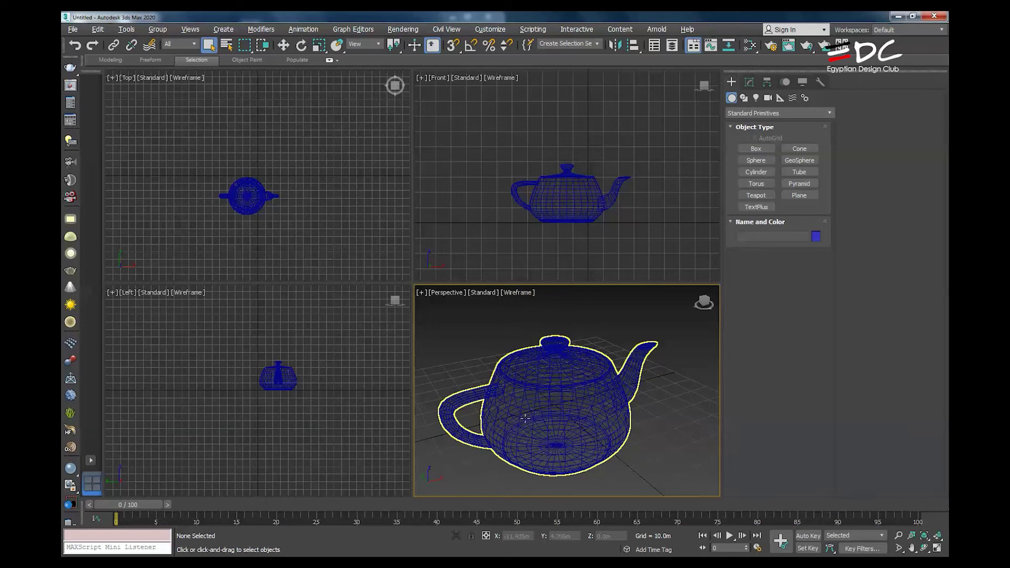
key("F3")
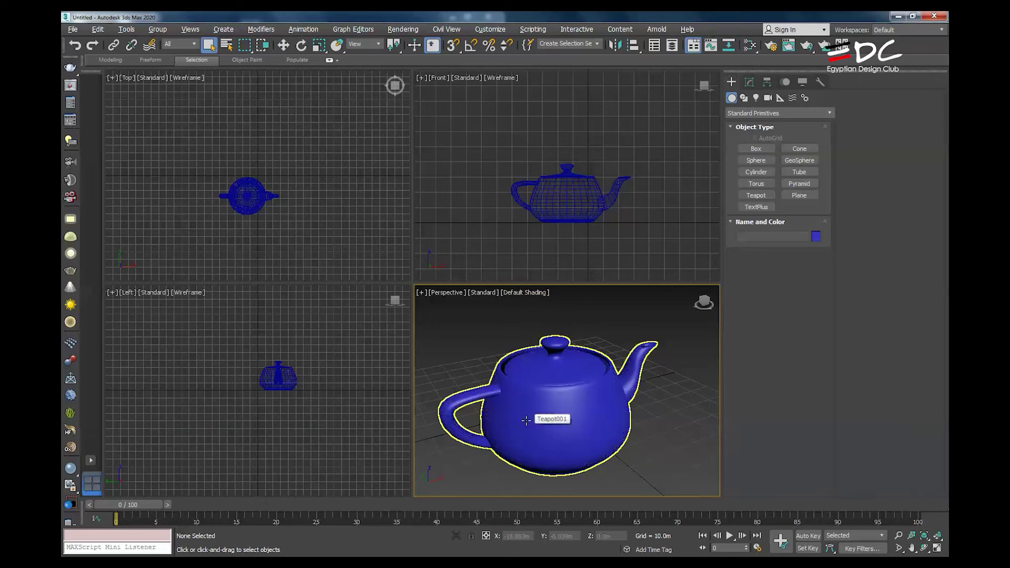
key("F3")
key("F3")
key("F4")
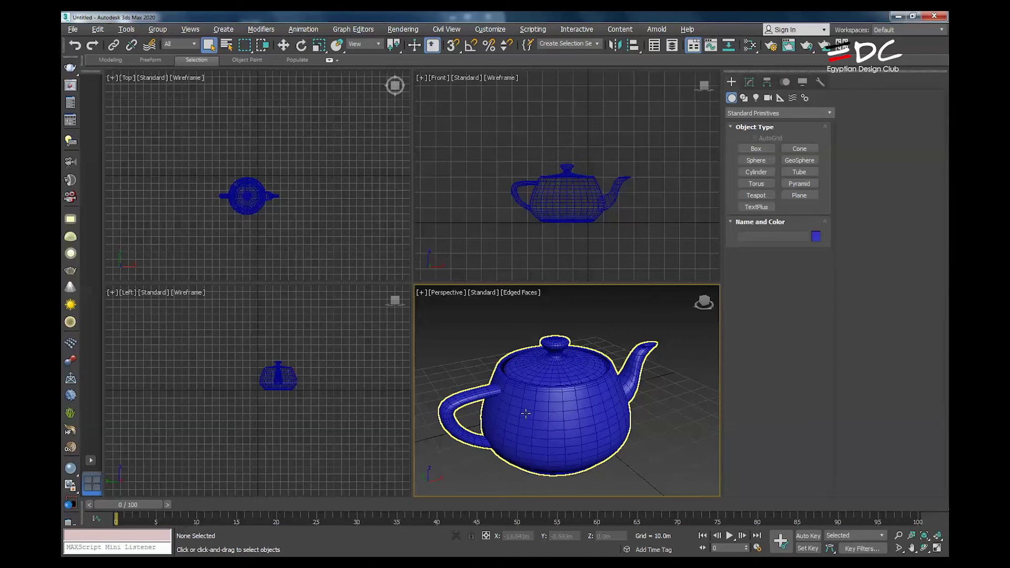
key("F4")
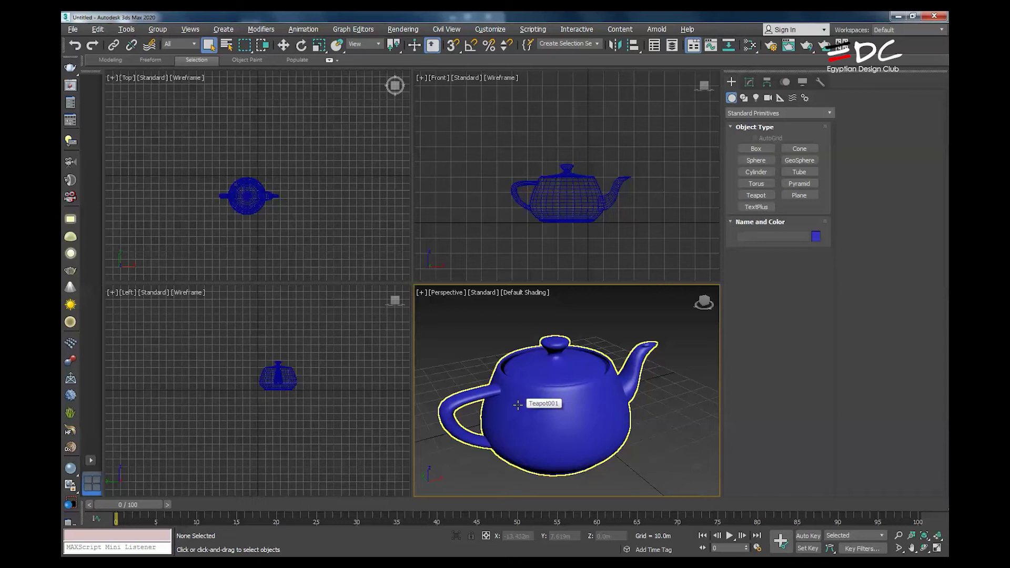
Delete the blue teapot from the scene
left_click(542, 398)
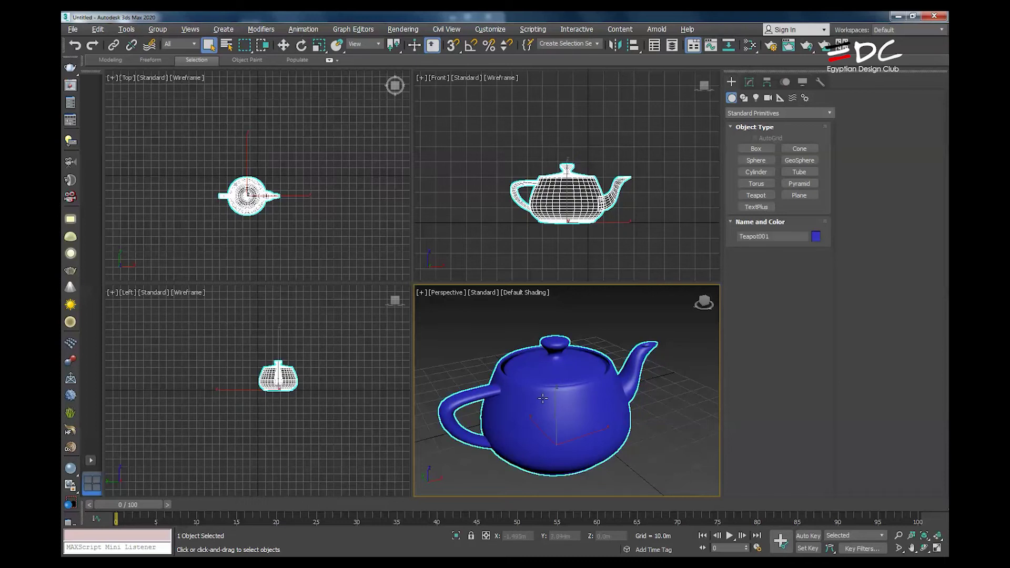
key("Delete")
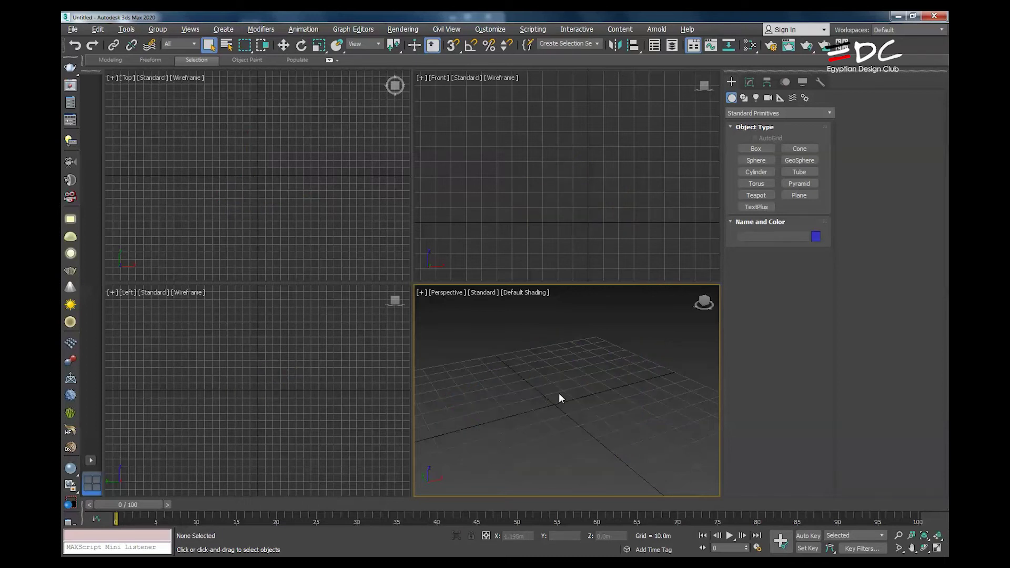
left_click(795, 195)
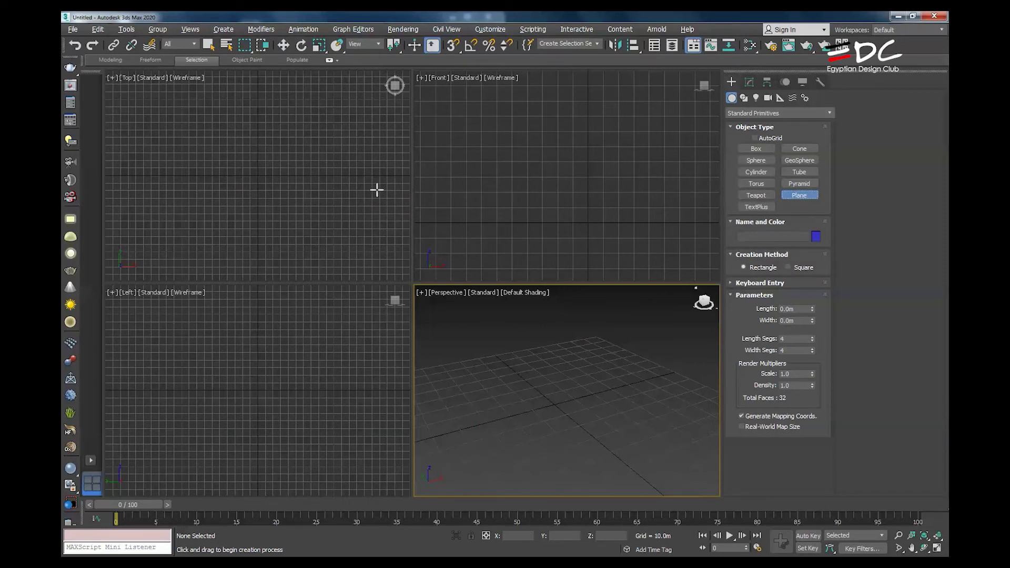
middle_click_drag(369, 192, 320, 206)
right_click(320, 207)
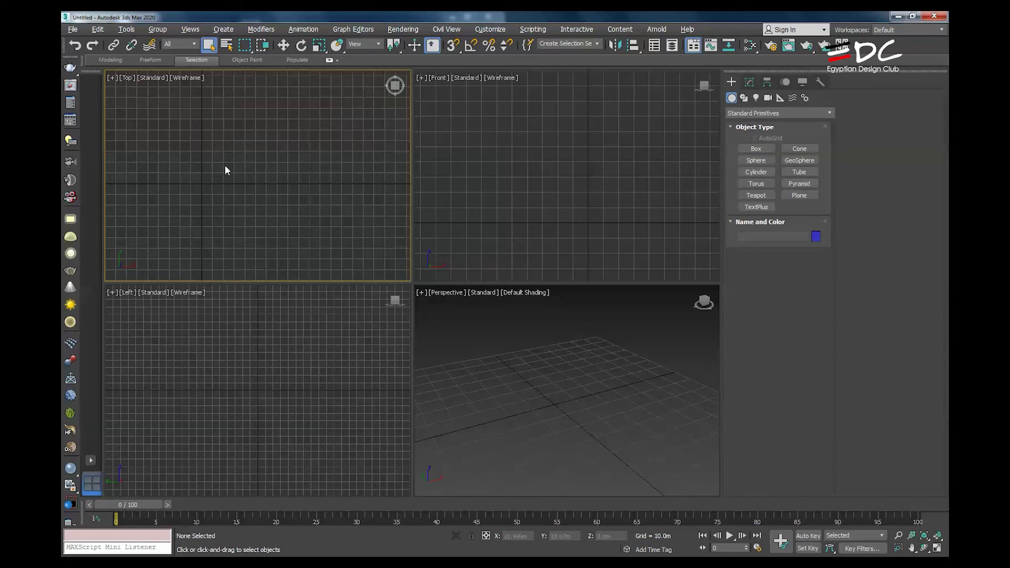
left_click(458, 184)
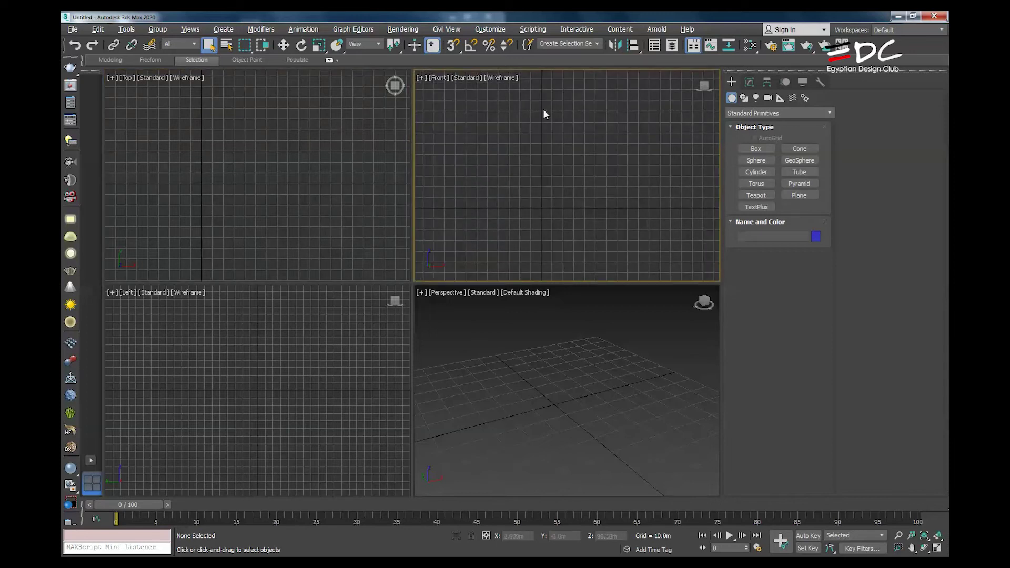
key("alt+z")
mouse_move(539, 343)
left_mouse_down()
mouse_move(561, 394)
mouse_move(545, 349)
left_mouse_up()
right_click(507, 335)
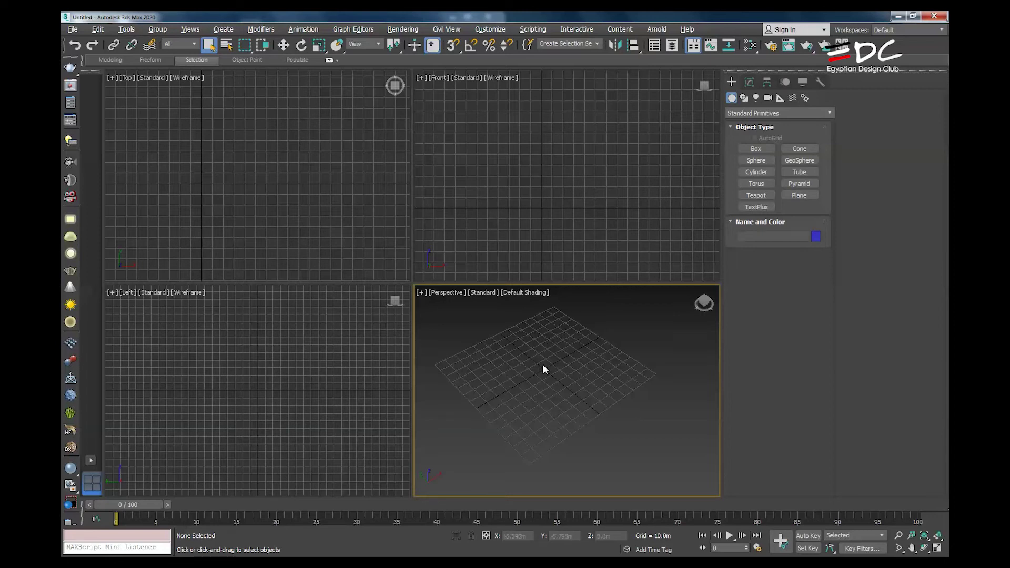
mouse_move(544, 360)
middle_mouse_down("alt")
mouse_move(543, 420)
mouse_move(541, 354)
middle_mouse_up("alt")
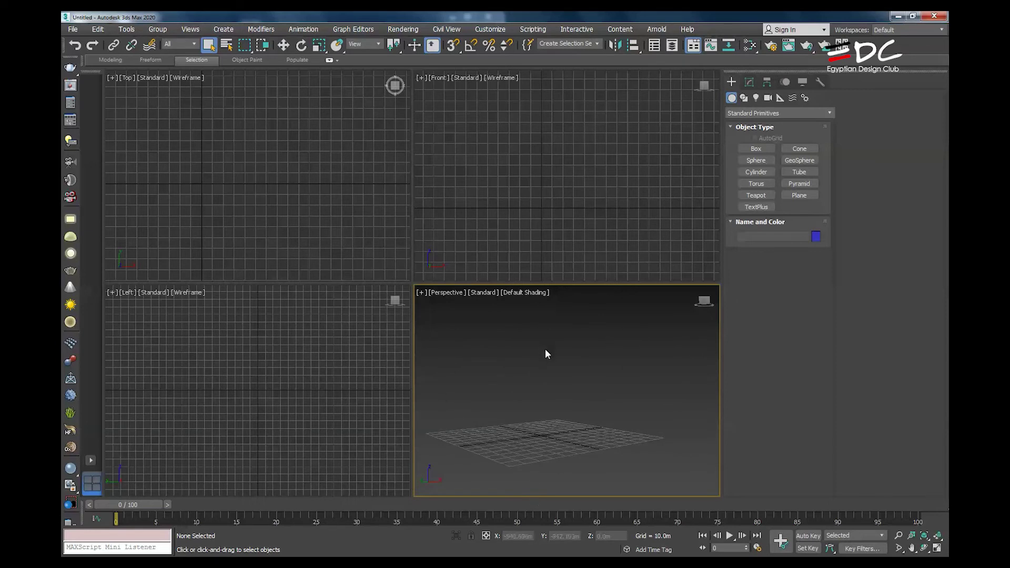
middle_click_drag(539, 402, 541, 421, "alt")
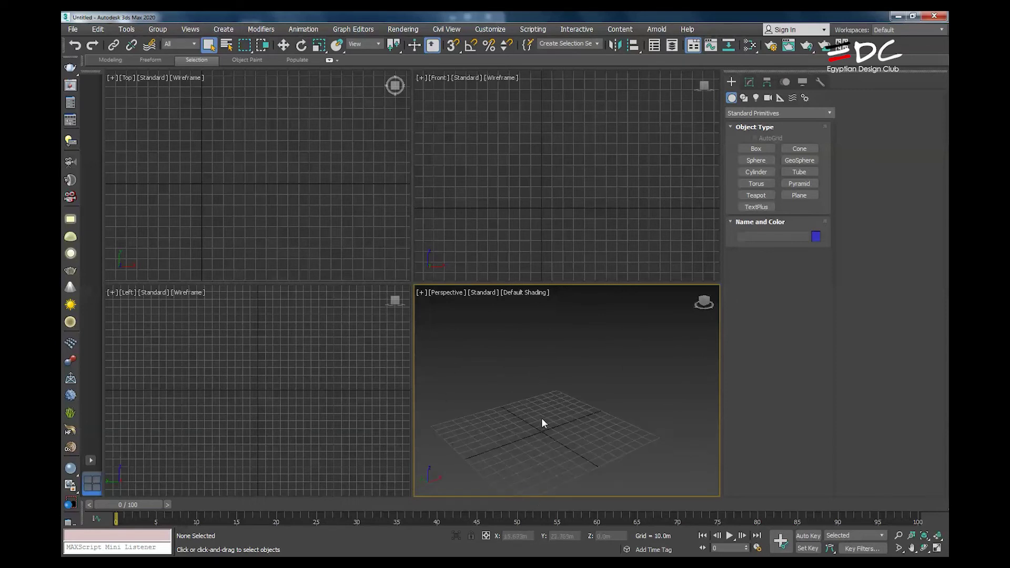
Create a box about 28.3 m long, 31.4 m wide and 29.9 m high in the Front viewport, left of the origin
left_click(758, 149)
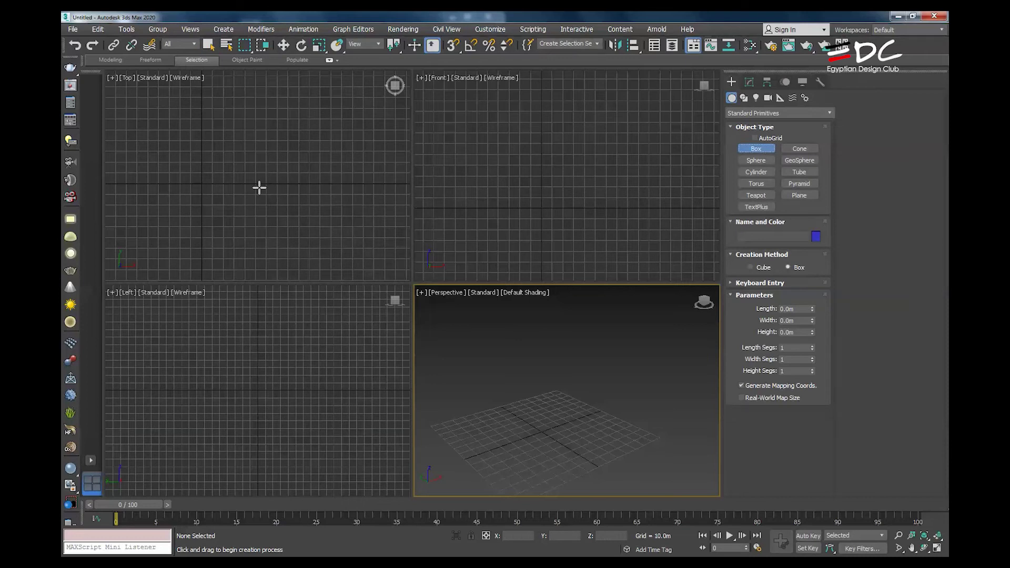
scroll(258, 189, "up", 5)
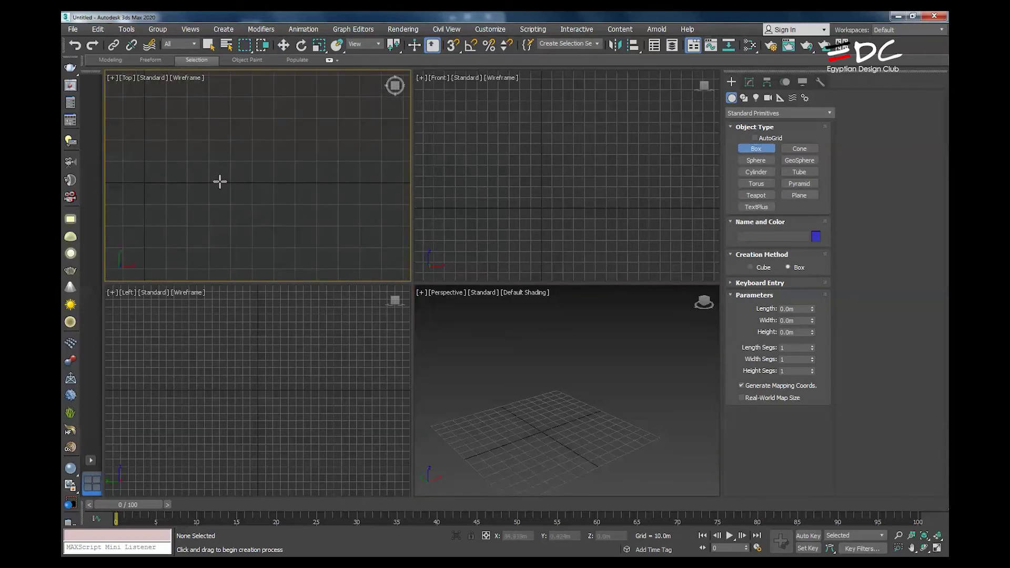
left_click_drag(442, 151, 476, 181)
left_click(477, 154)
middle_click_drag(295, 167, 372, 165)
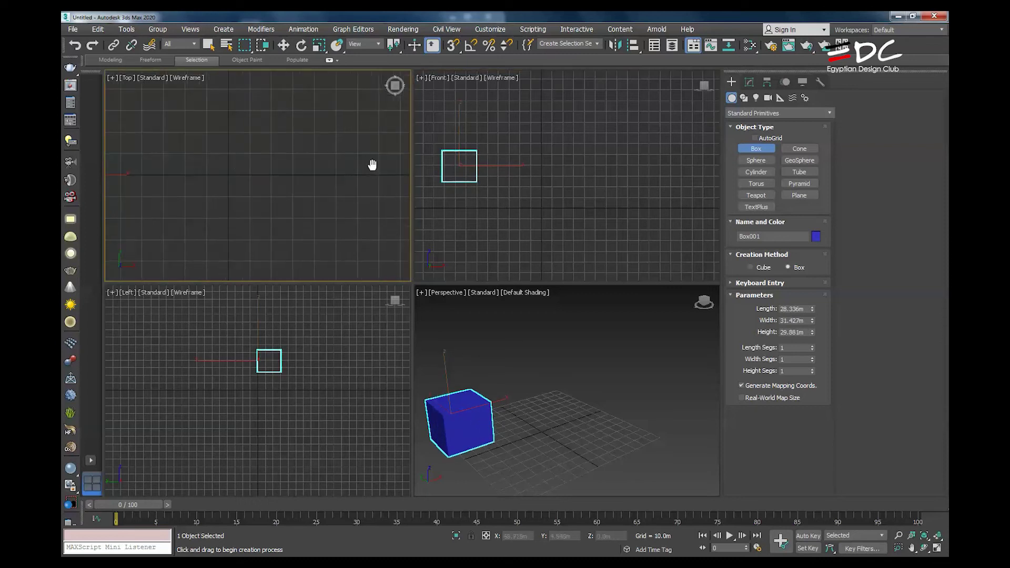
middle_click_drag(220, 169, 333, 167)
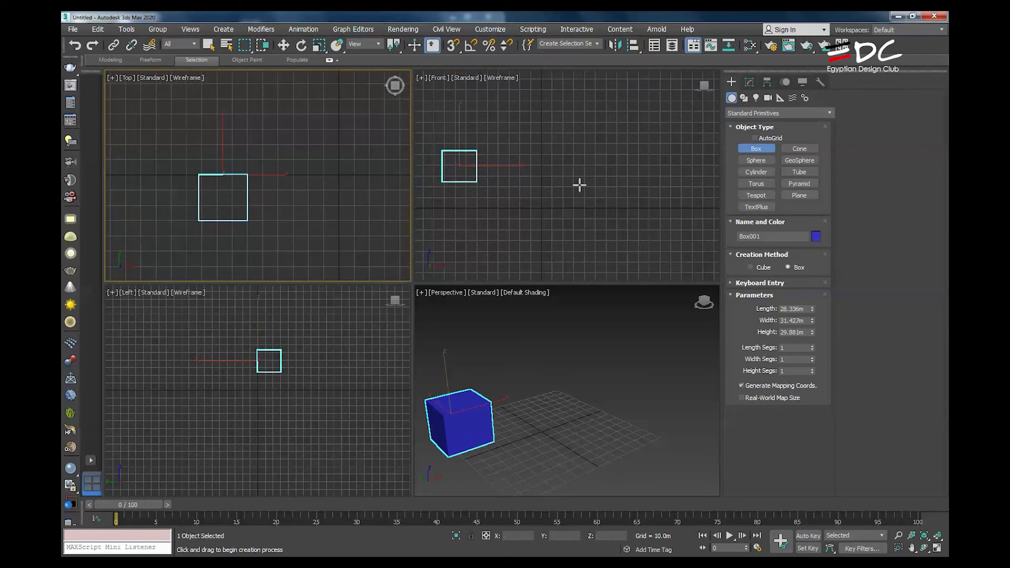
Create a teapot between the box and the vertical grid axis in the Front viewport, and leave it deselected
left_click(757, 195)
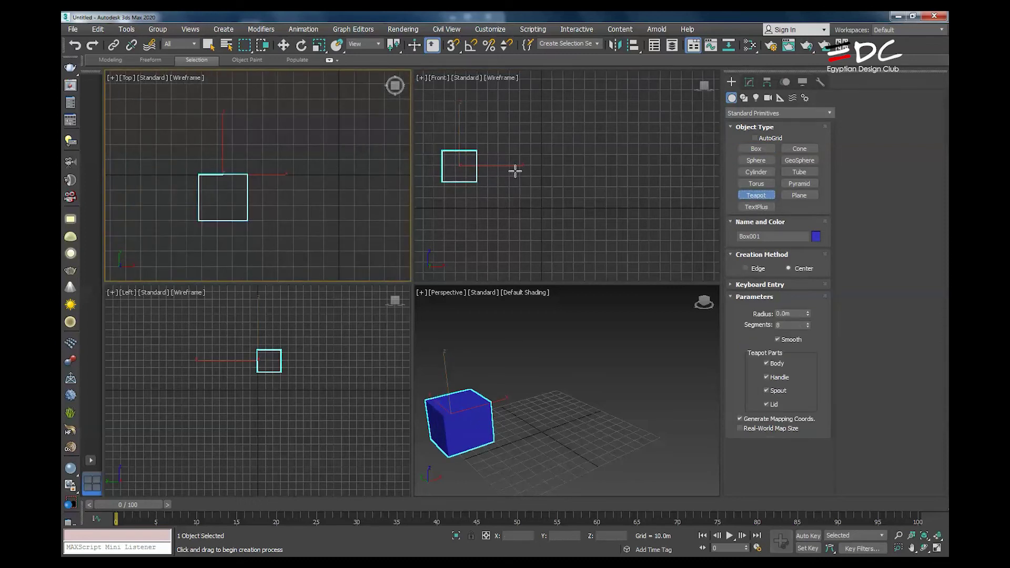
left_click_drag(515, 171, 538, 171)
right_click(261, 160)
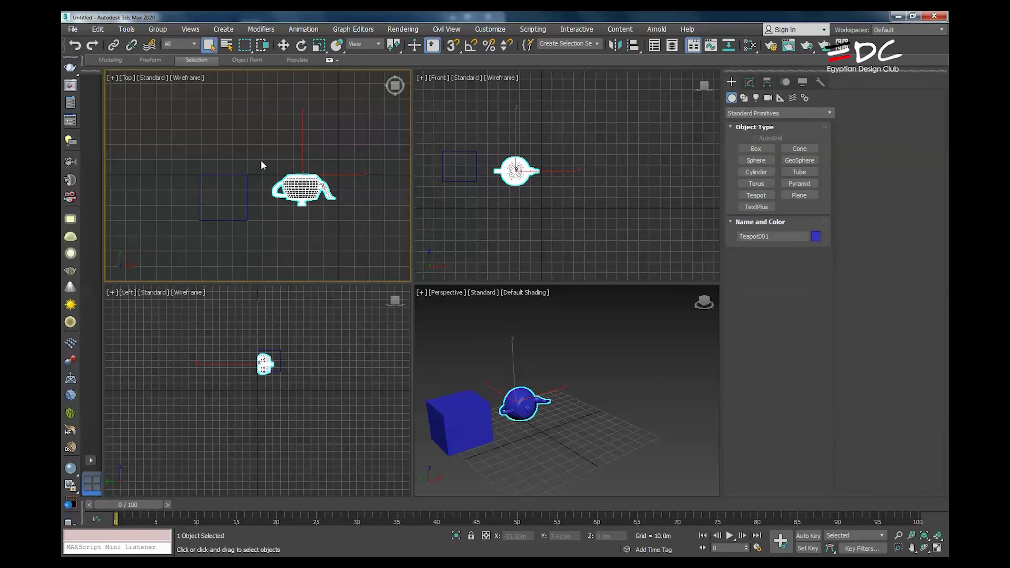
left_click(254, 187)
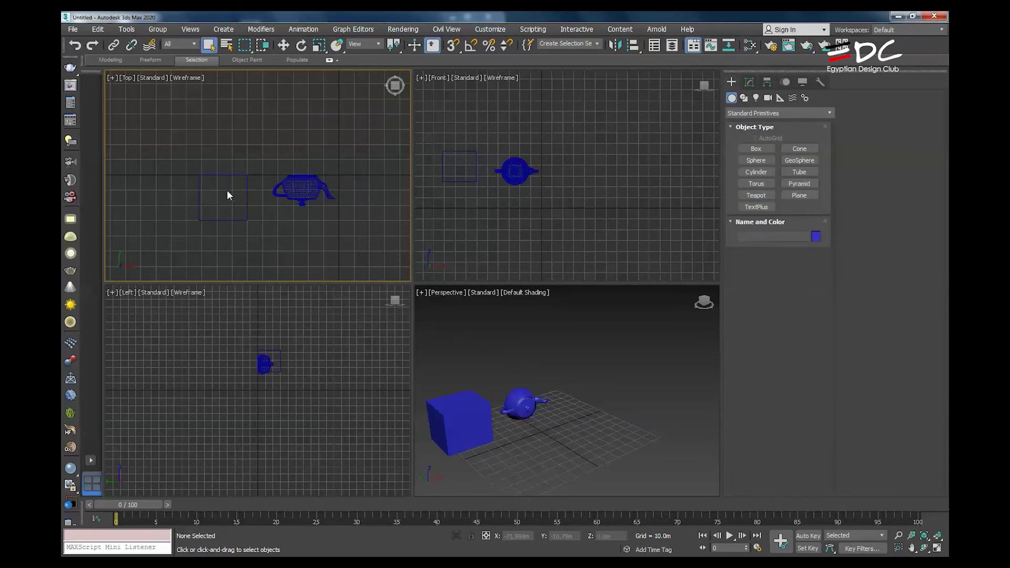
Create a cylinder about 14.3 m in radius and 18.0 m high in the Front viewport, to the right of the vertical grid axis
middle_click_drag(482, 382, 532, 378, "alt")
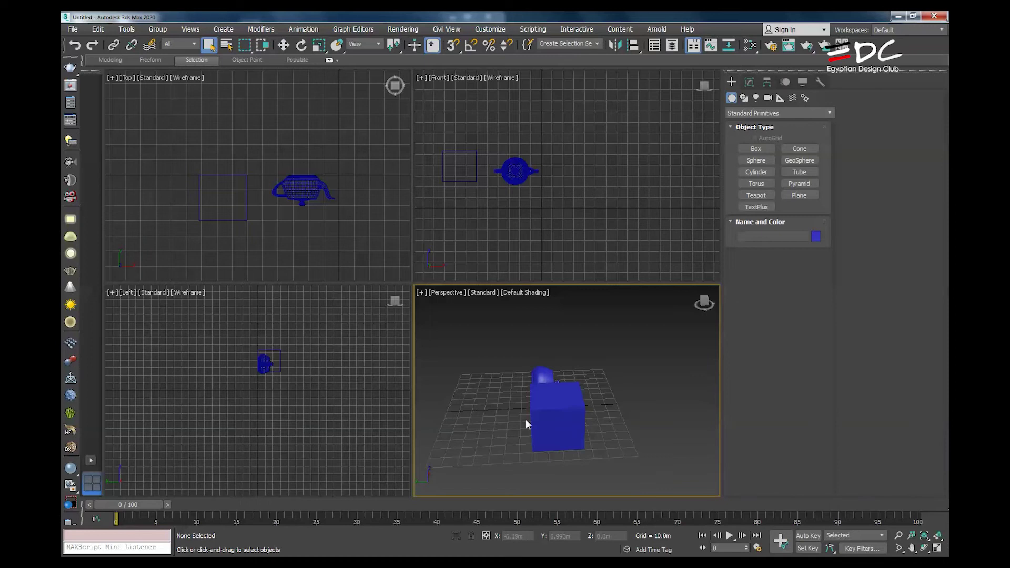
middle_click_drag(526, 418, 508, 408, "alt")
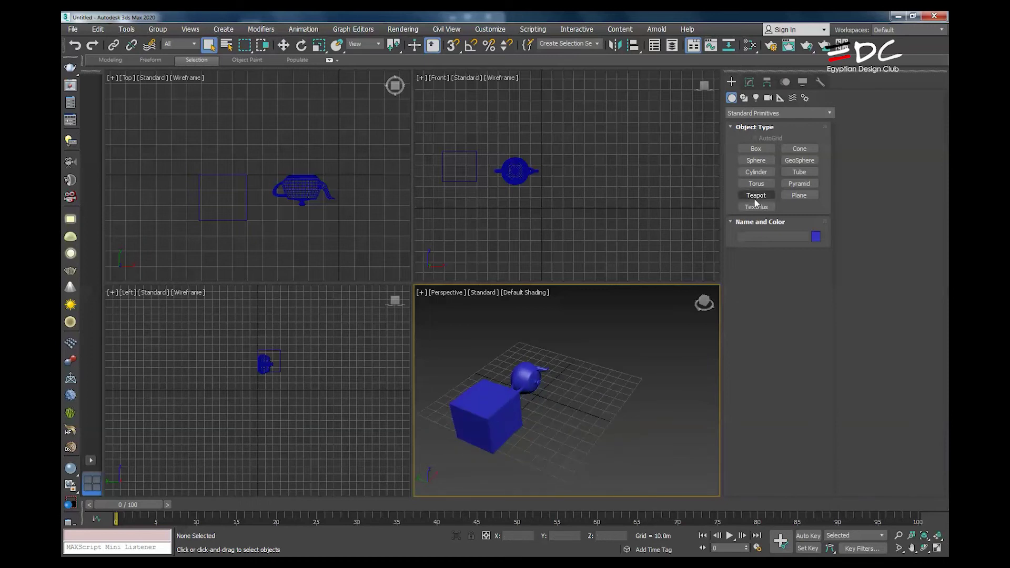
left_click(757, 172)
left_click_drag(599, 172, 610, 185)
left_click(610, 164)
middle_click_drag(299, 214, 281, 214)
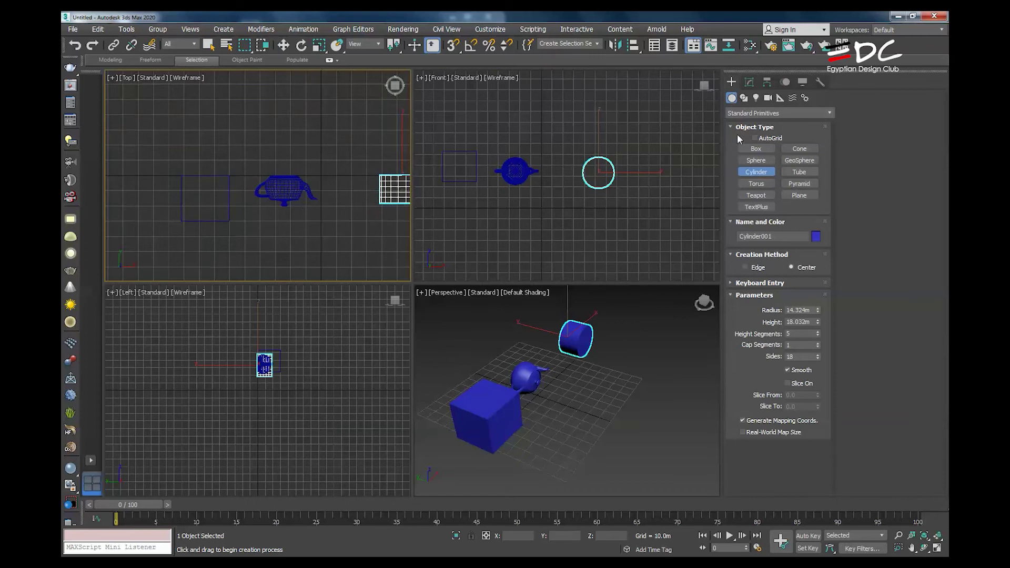
Draw a wavy, roughly vertical spline line to the right of the cylinder in the Front viewport
left_click(743, 98)
left_click(756, 157)
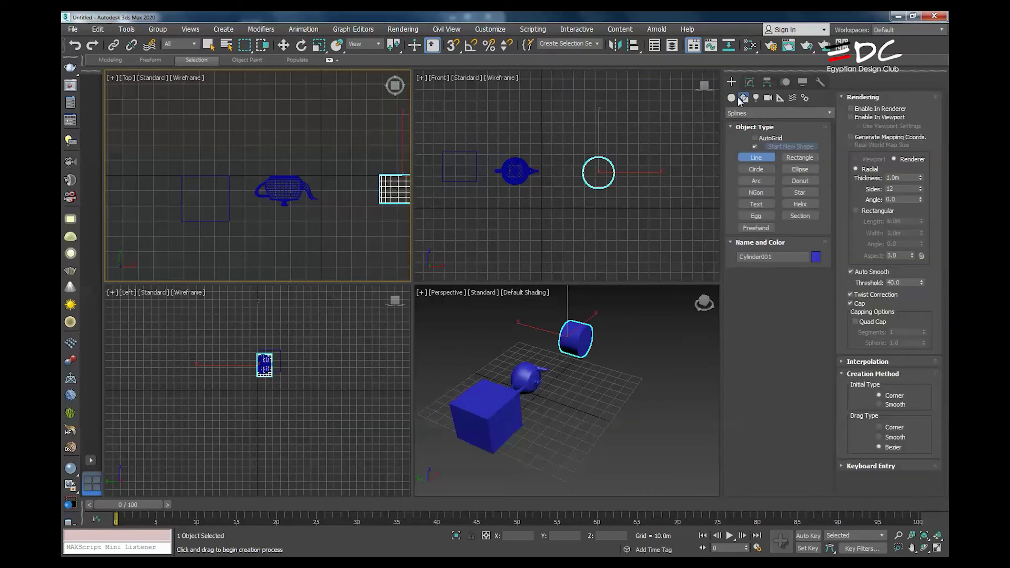
left_click(672, 131)
left_click(656, 174)
left_click(668, 207)
right_click(659, 235)
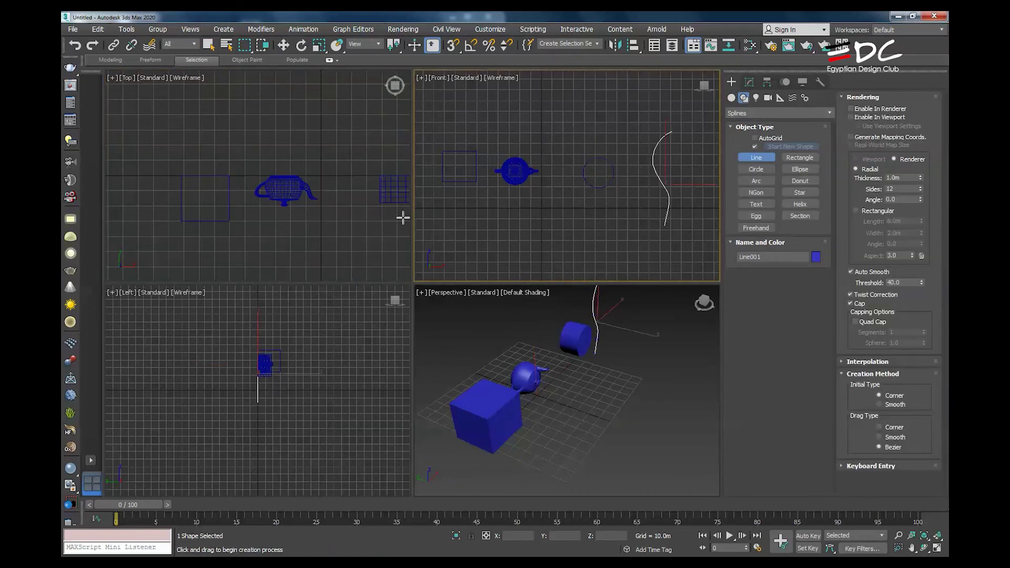
middle_click_drag(401, 216, 157, 221)
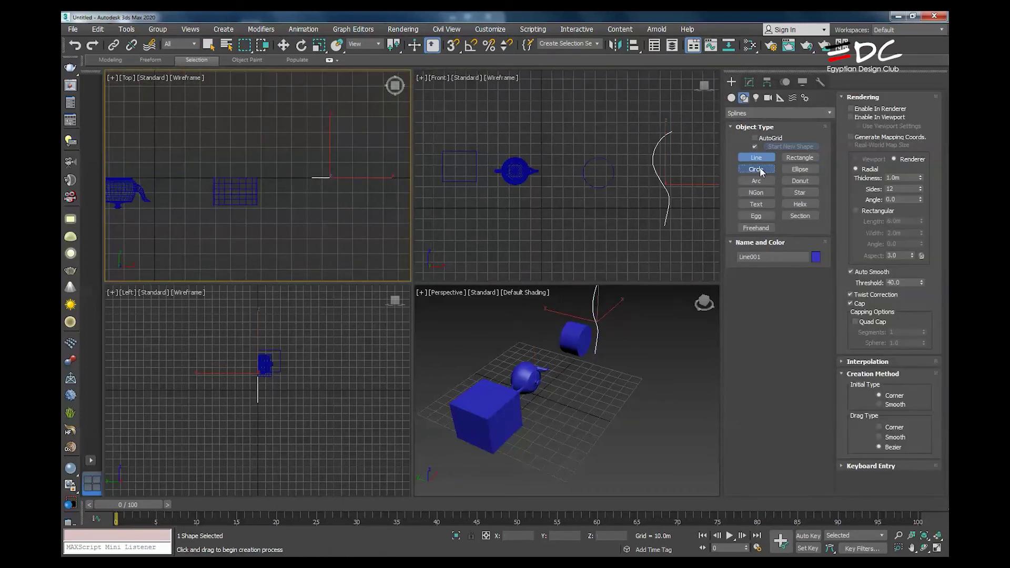
Draw a circle between the cylinder and the wavy line in the Front viewport, overlapping both slightly, and leave it deselected
left_click(761, 173)
left_click_drag(618, 204, 627, 226)
right_click(618, 203)
left_click(557, 128)
Delete the box, teapot, cylinder, line and circle from the scene together
scroll(553, 140, "down", 3)
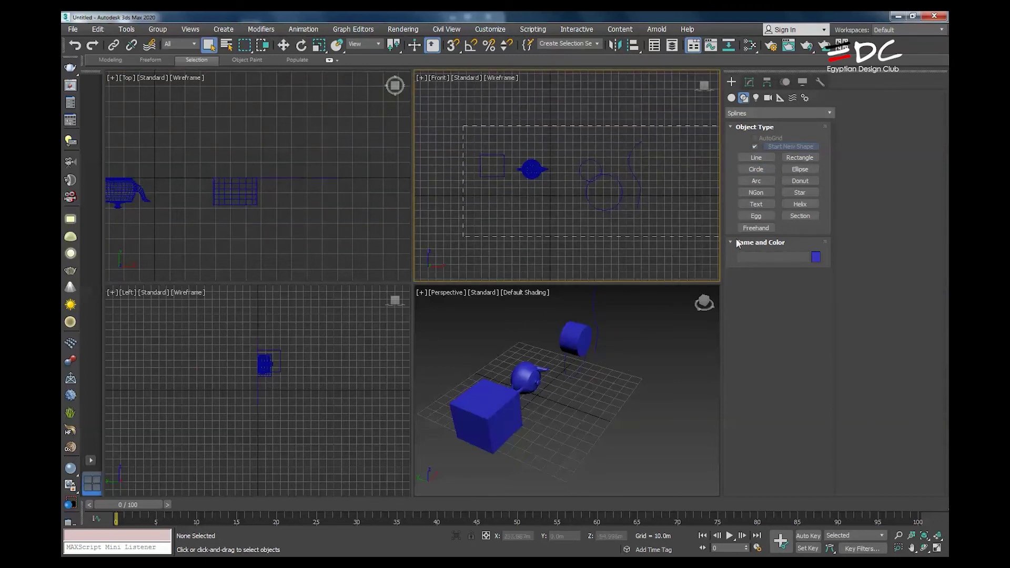
left_click_drag(737, 240, 737, 239)
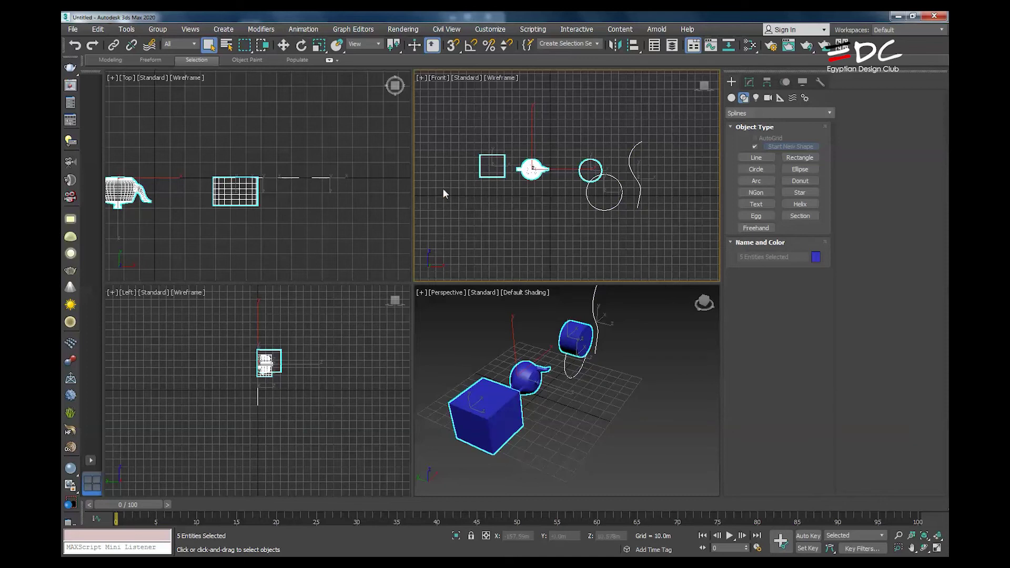
key("Delete")
Create a box about 17.6 m long, 29.5 m wide and 16.9 m high near the grid centre in the Perspective viewport
left_click(732, 98)
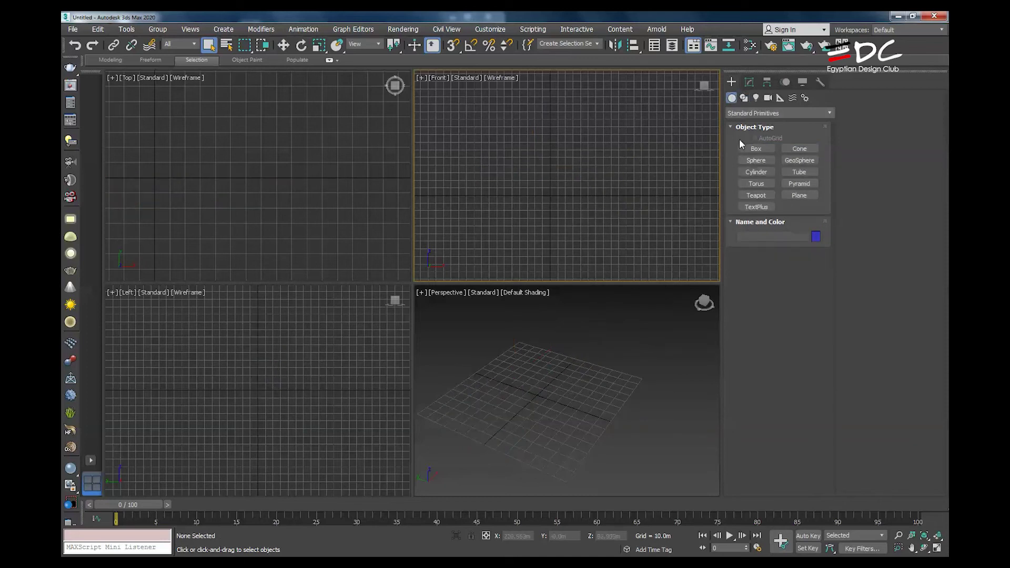
left_click(742, 149)
left_click_drag(555, 388, 554, 412)
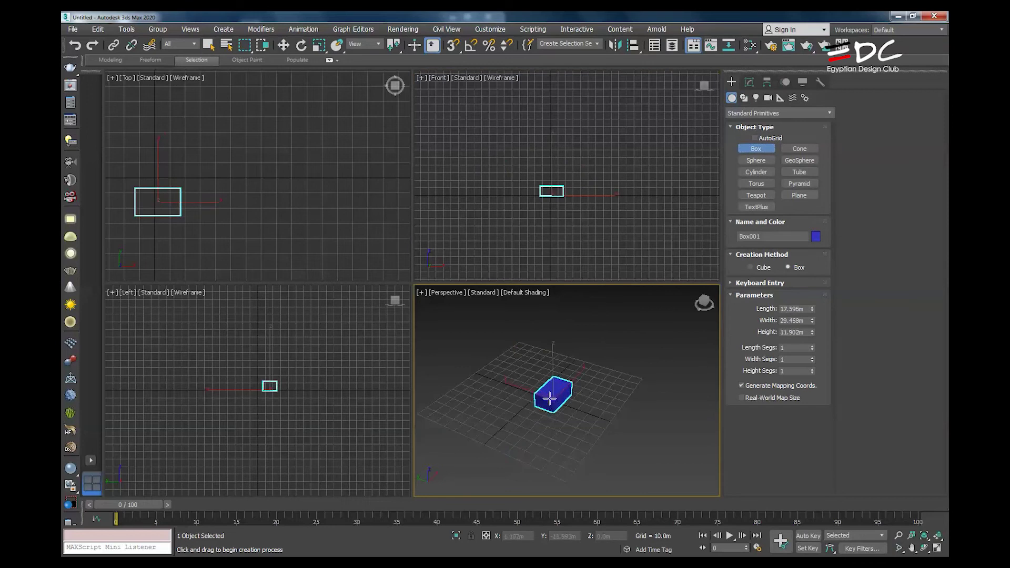
left_click(548, 335)
left_click(555, 200)
Create a second, flatter box well to the right of the first one in the Top viewport
scroll(301, 191, "up", 2)
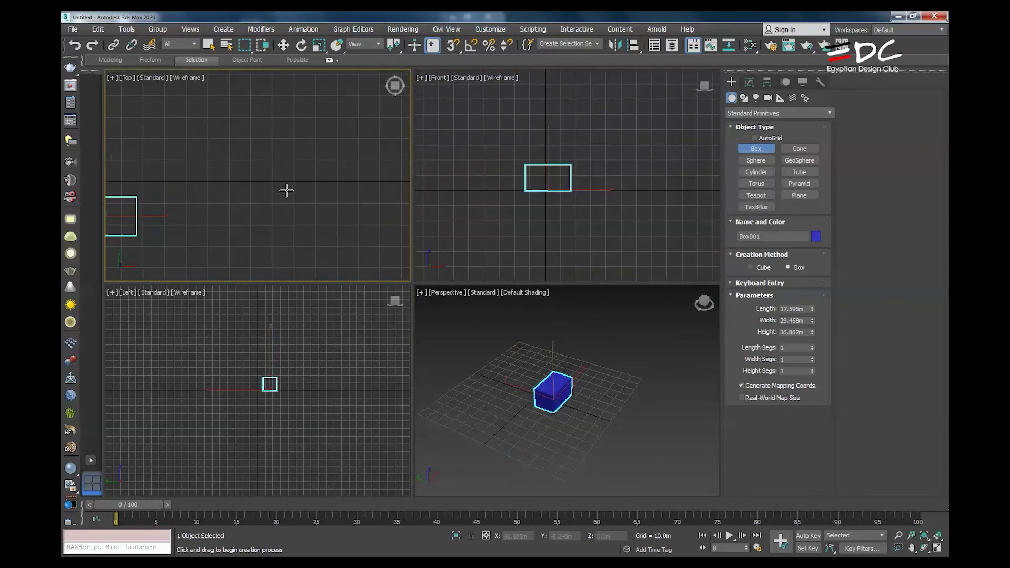
left_click_drag(283, 188, 323, 219)
left_click(319, 208)
left_click(566, 205)
right_click(515, 196)
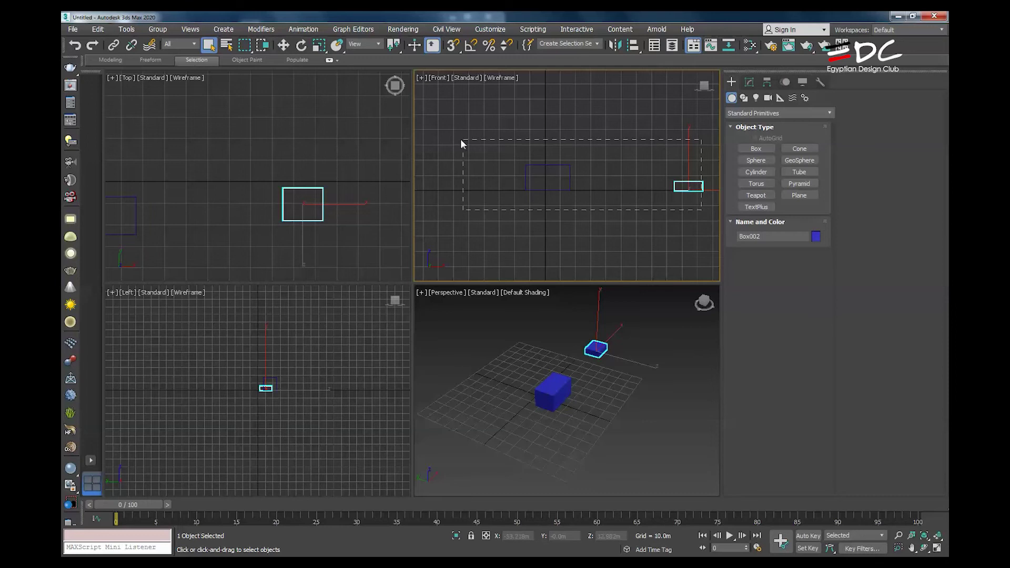
Delete both boxes and reset the scene so all four viewports return to their default views
left_click_drag(461, 142, 461, 142)
key("Delete")
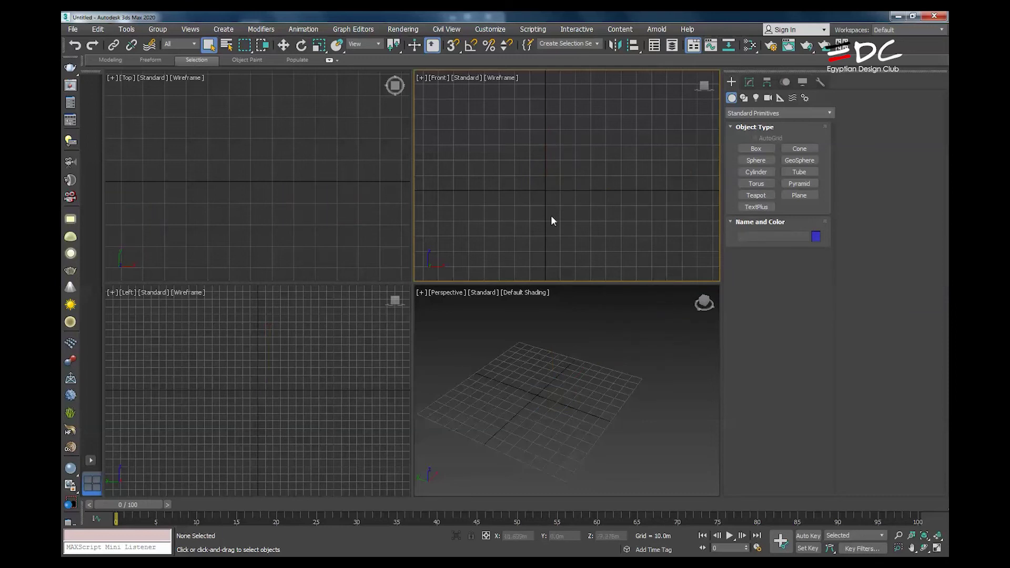
key("ctrl+shift+z")
left_click(425, 308)
left_click(369, 258)
left_click(484, 353)
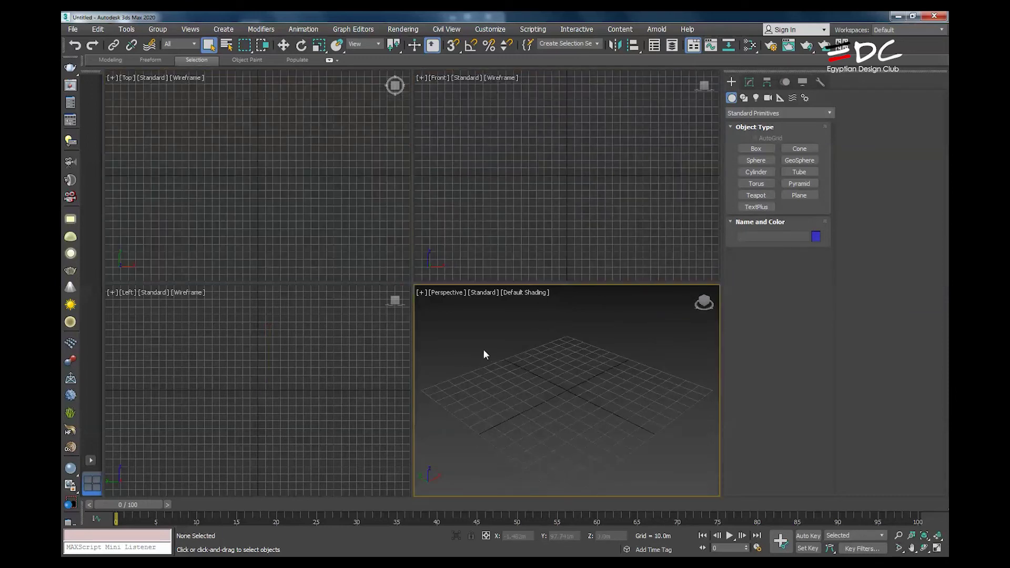
Create an upright, taller-than-wide plane around the origin in the Front viewport and end plane creation
left_click(756, 148)
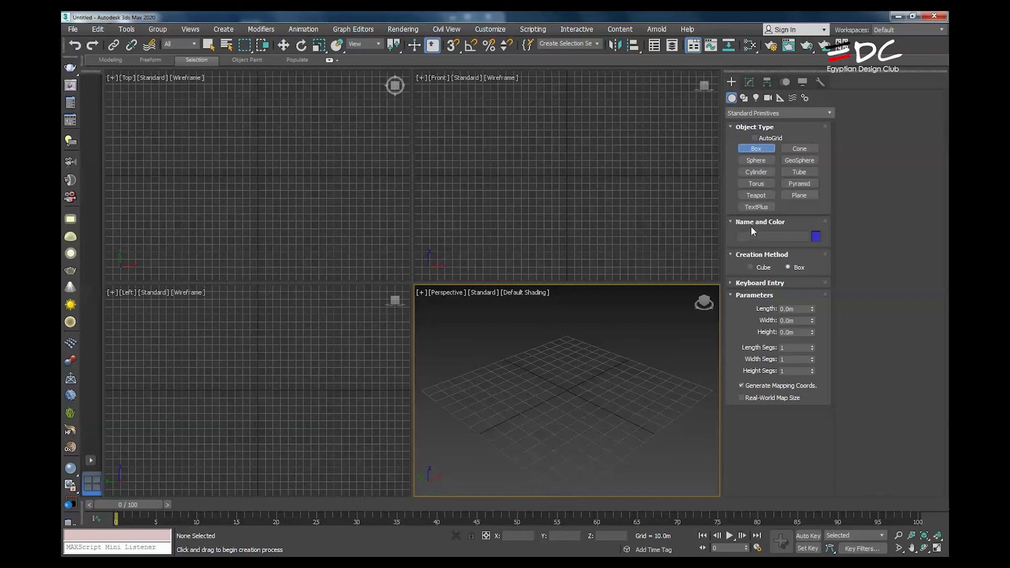
left_click(789, 195)
left_click_drag(591, 137, 545, 207)
right_click(557, 263)
right_click(559, 318)
key("Escape")
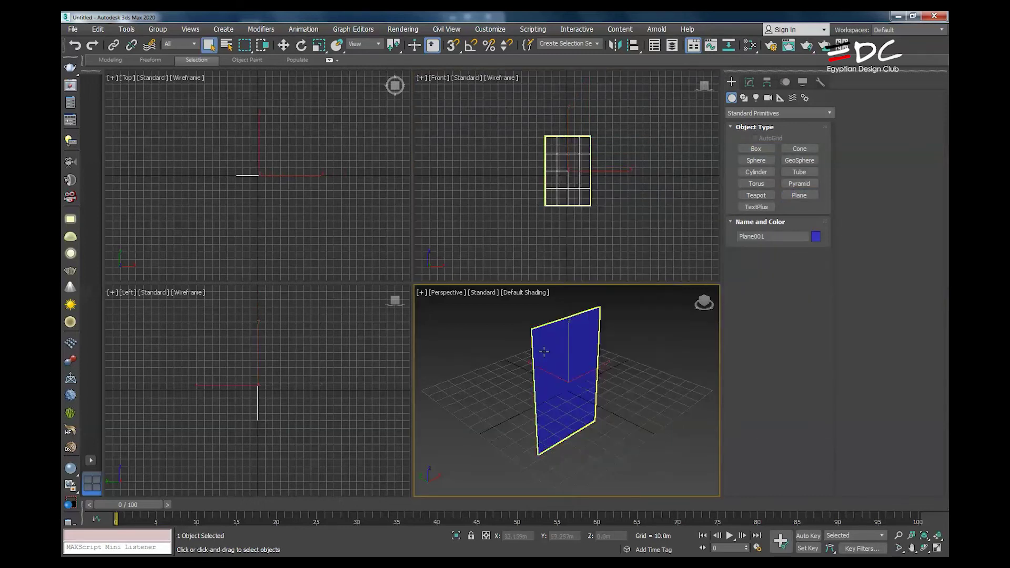
In the maximized Perspective view, move the plane along Y to about -19.5 m and up along Z to about 37.0 m
key("alt+w")
key("w")
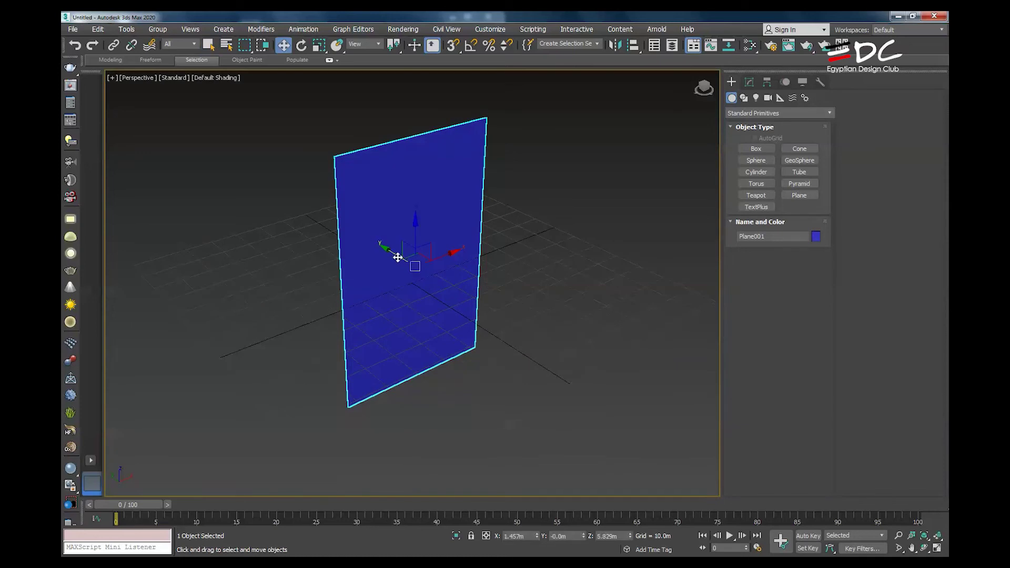
left_click_drag(401, 265, 436, 288)
key("alt+w")
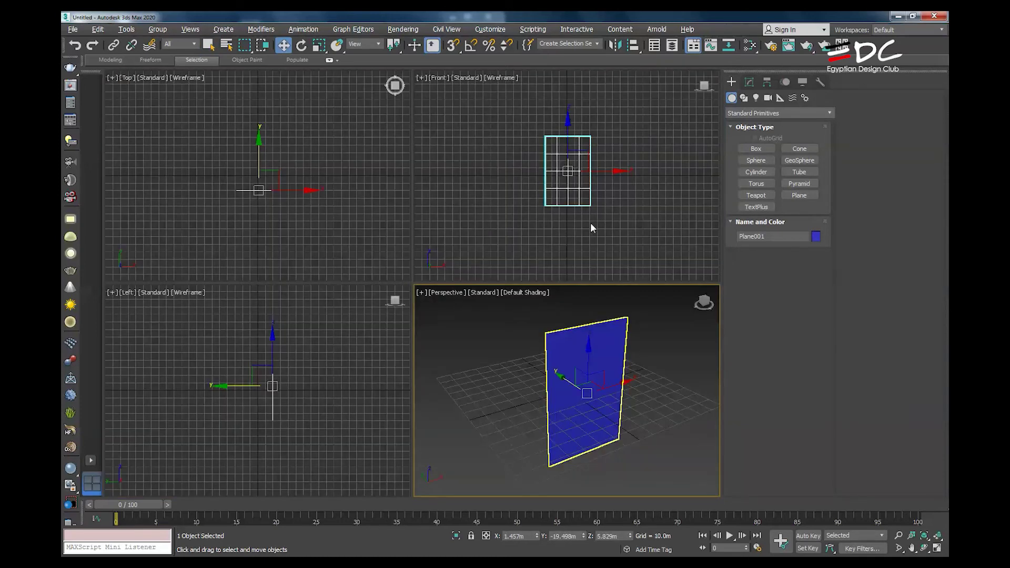
key("alt+w")
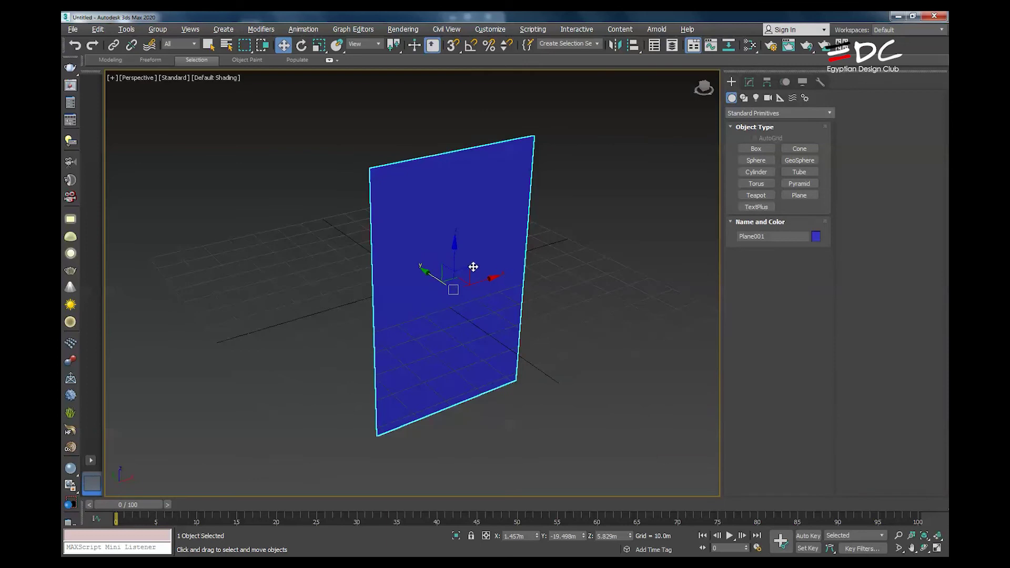
left_click_drag(455, 232, 458, 169)
key("z")
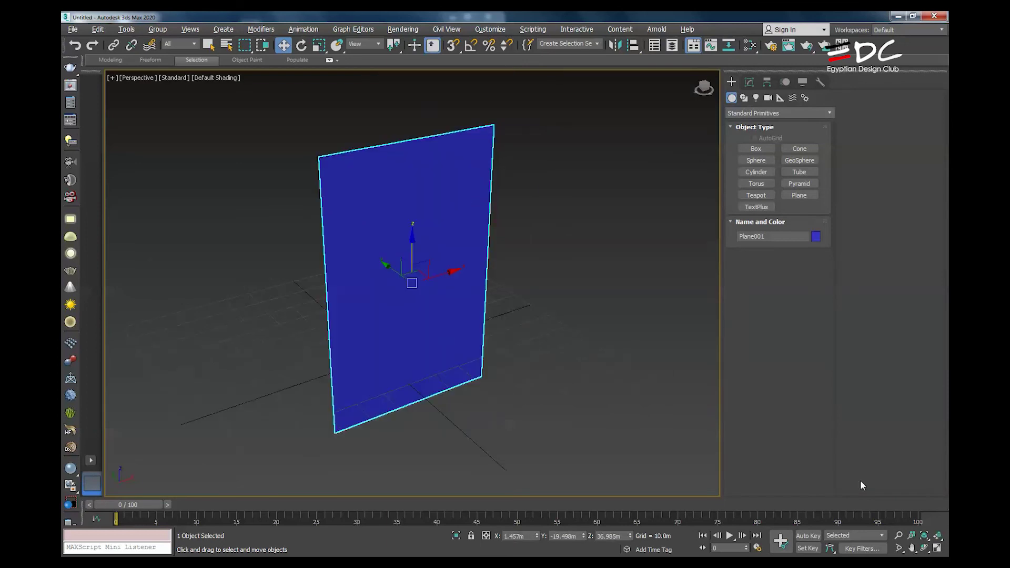
Apply the desktop image rBVaSlvdSGuAbXBoAAEIW8F5FCc383.jpg to the plane in the 3ds Max scene
key("super+d")
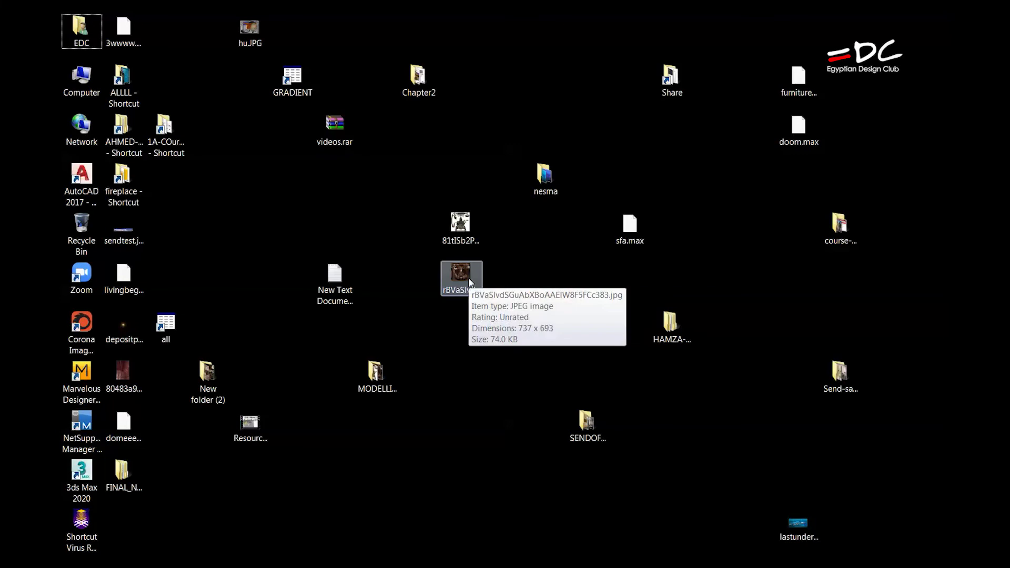
left_click_drag(469, 280, 457, 298)
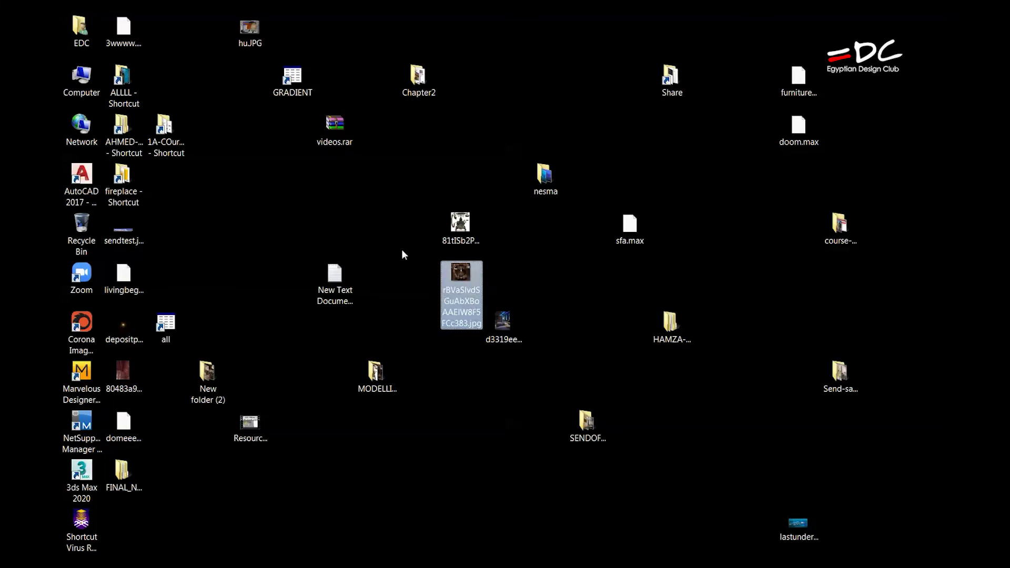
left_click_drag(454, 282, 365, 388)
left_click_drag(176, 495, 363, 324)
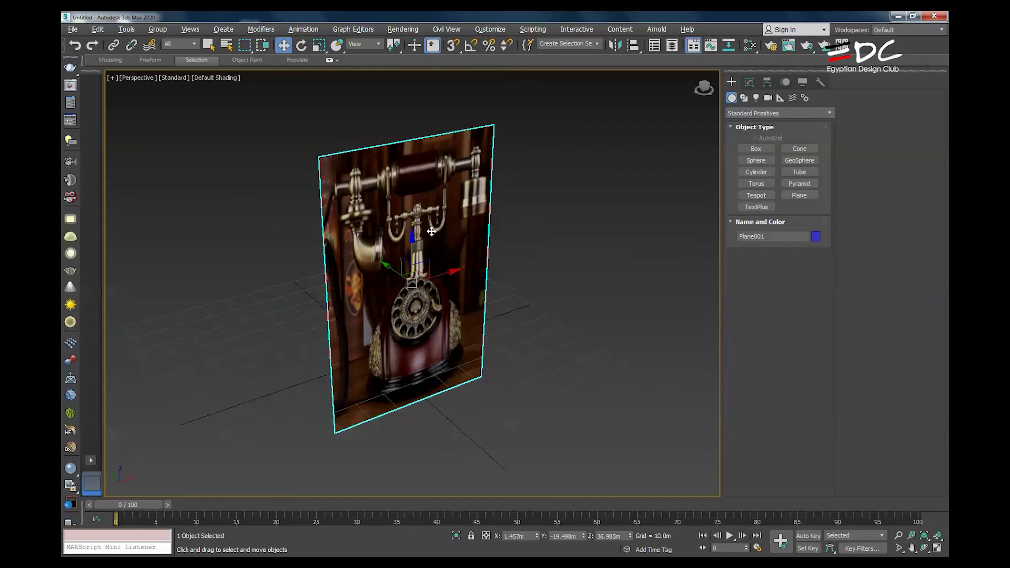
Replace the plane's image with the desktop picture whose name starts with 81tISb2P
left_click(898, 15)
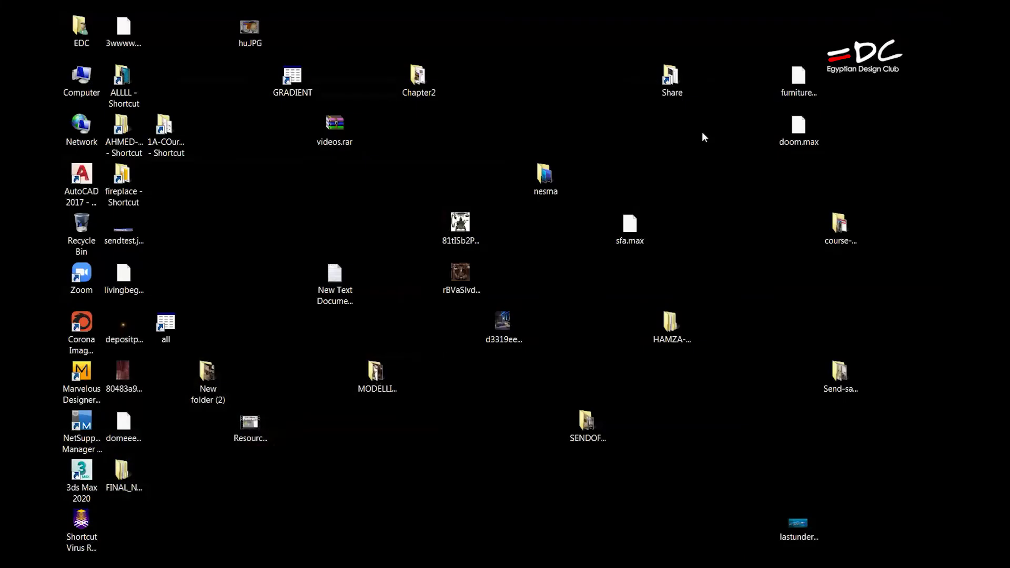
left_click_drag(456, 231, 305, 408)
left_click_drag(178, 504, 380, 199)
Apply the desktop image rBVaSlvdSGuAbXBoAAEIW8F5FCc383.jpg to the Perspective view as both viewport background and environment map
key("super+d")
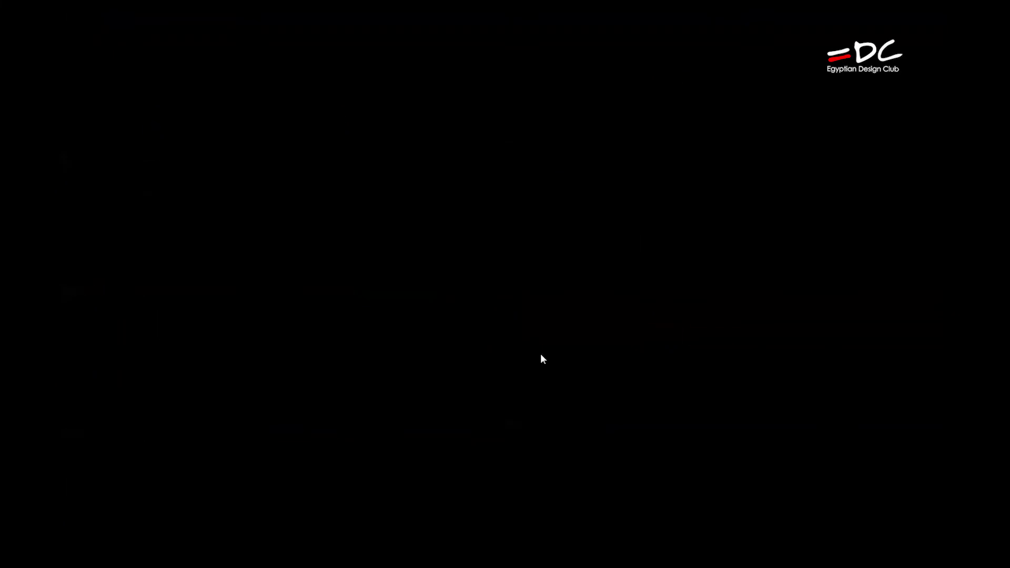
left_click_drag(474, 277, 270, 275)
left_click_drag(475, 239, 212, 199)
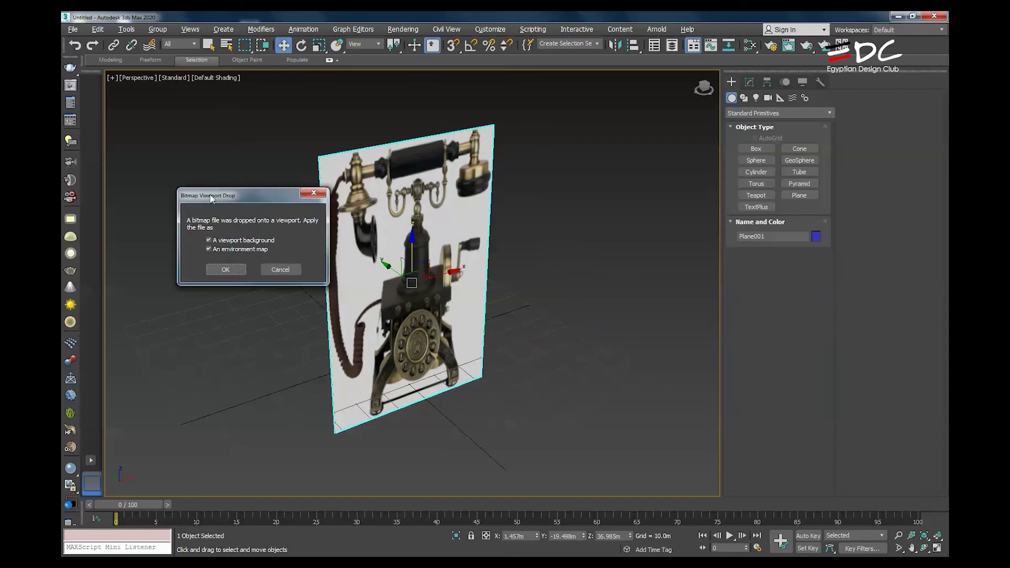
left_click(230, 267)
middle_click_drag(245, 264, 248, 237, "alt")
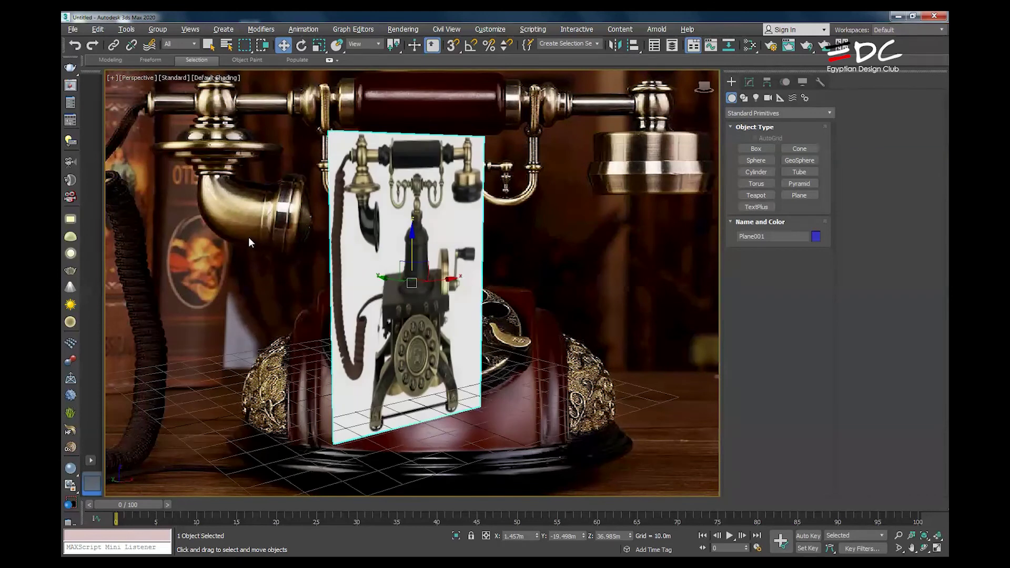
Reset the scene to the defaults without saving the changes
left_click(72, 29)
left_click(87, 65)
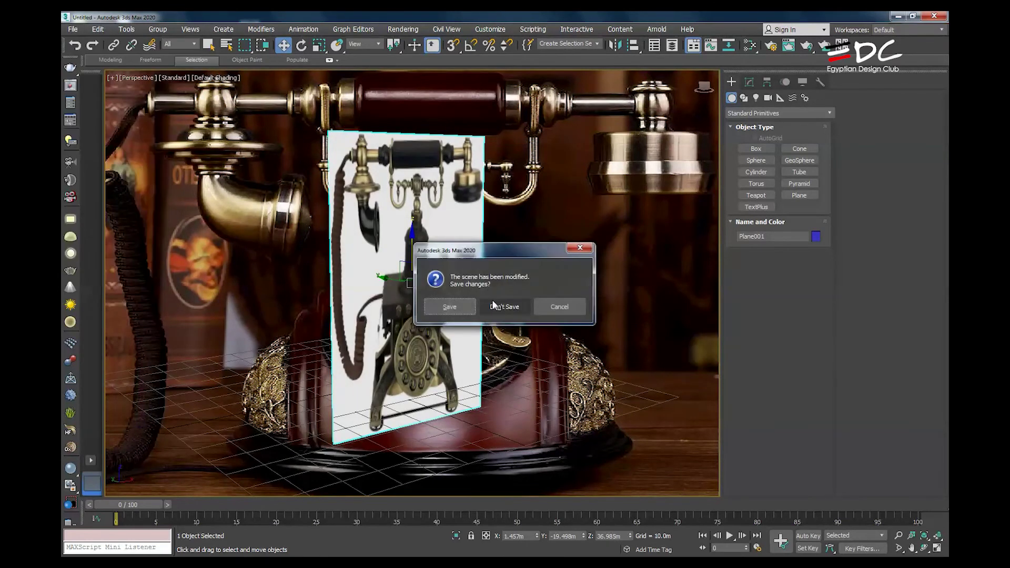
left_click(494, 307)
left_click(473, 308)
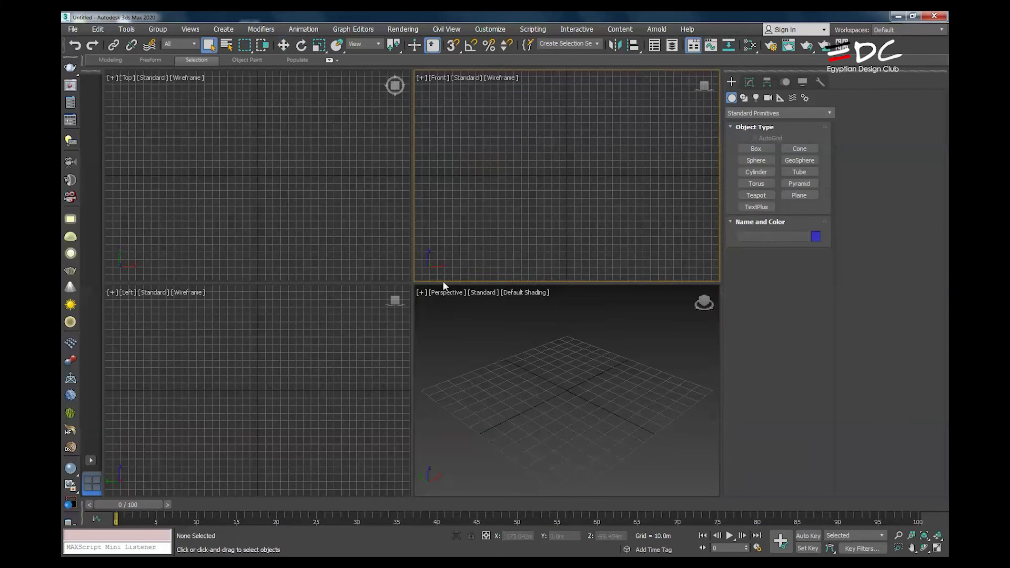
Create a plane up and left of the origin in the Front viewport and move it along Y to about -41.6 m
left_click(803, 197)
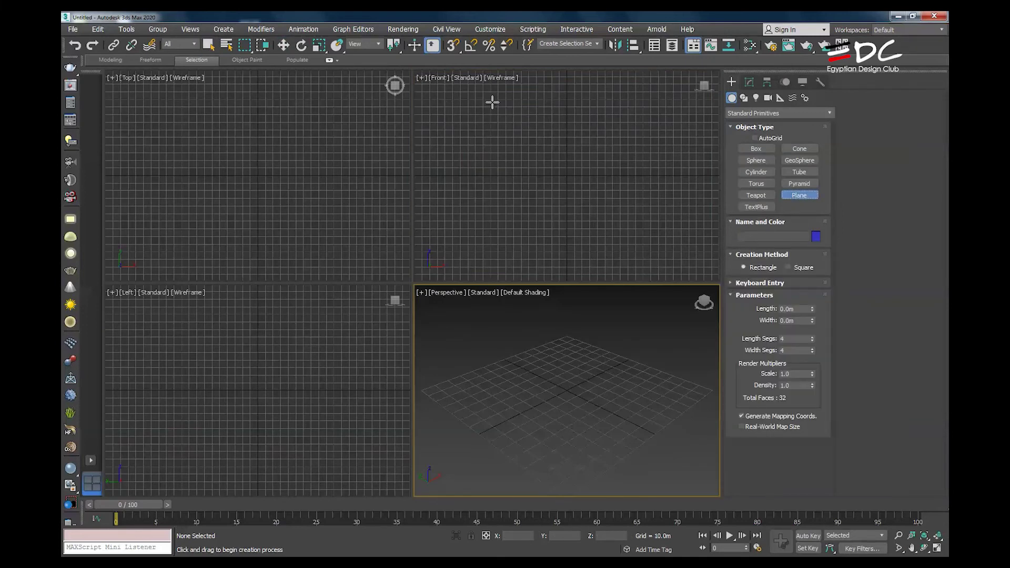
left_click_drag(492, 100, 567, 184)
scroll(534, 338, "down", 5)
key("w")
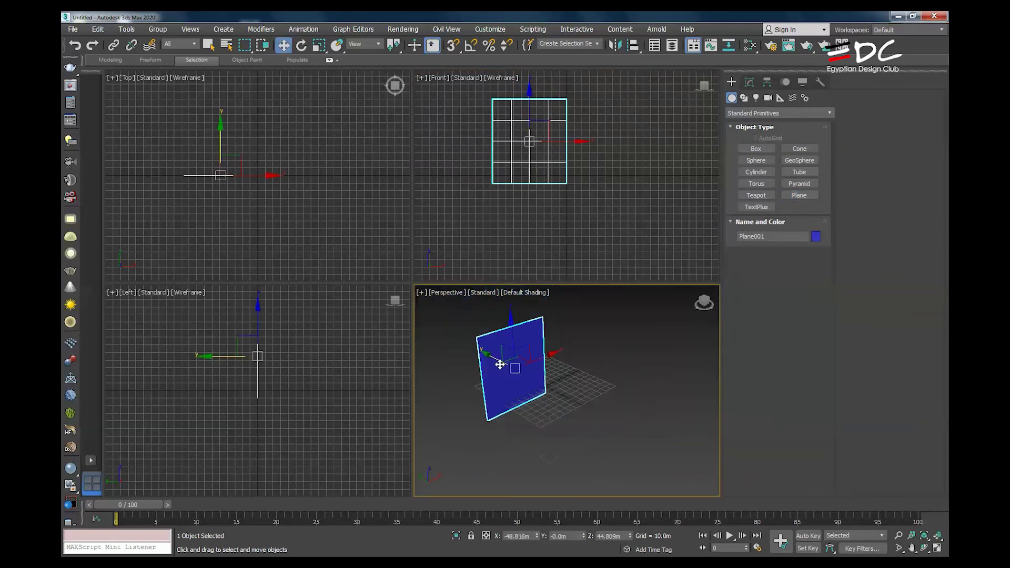
left_click_drag(500, 364, 522, 375)
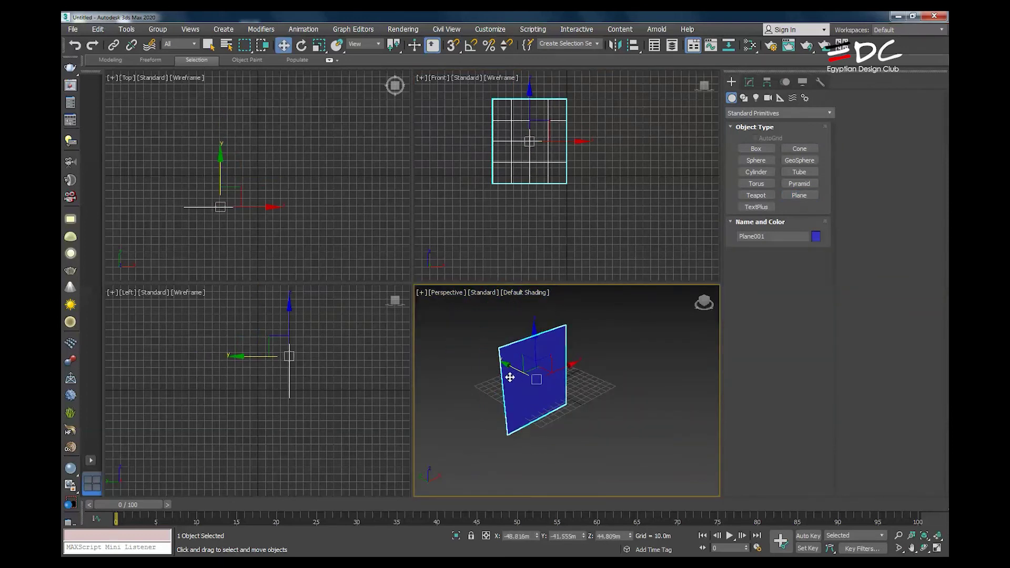
Apply the dark telephone image rBVaSlvdSGuAbXBoAAEIW8F5FCc383.jpg from the desktop to the new plane
key("super+d")
left_click_drag(463, 304, 537, 394)
scroll(539, 392, "up", 2)
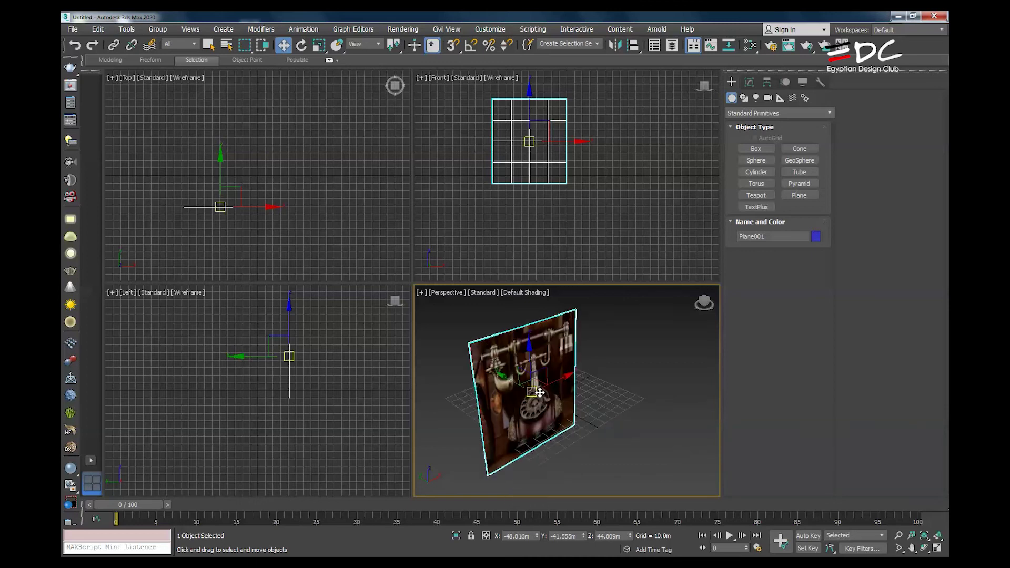
Frame the whole plane closely in the Front viewport
middle_click_drag(533, 220, 536, 236)
scroll(531, 179, "up", 2)
middle_click_drag(526, 174, 527, 198)
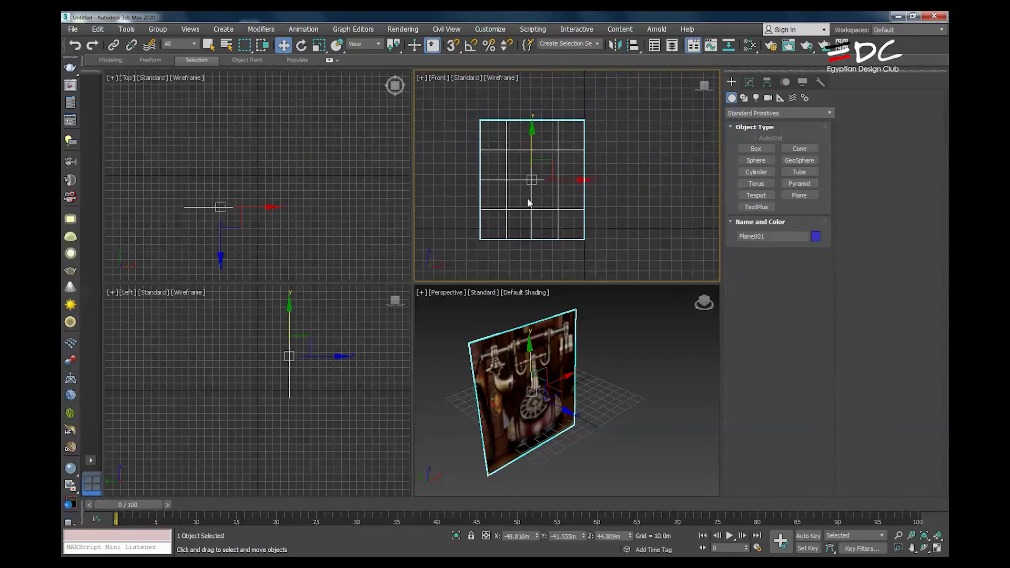
scroll(528, 155, "up", 2)
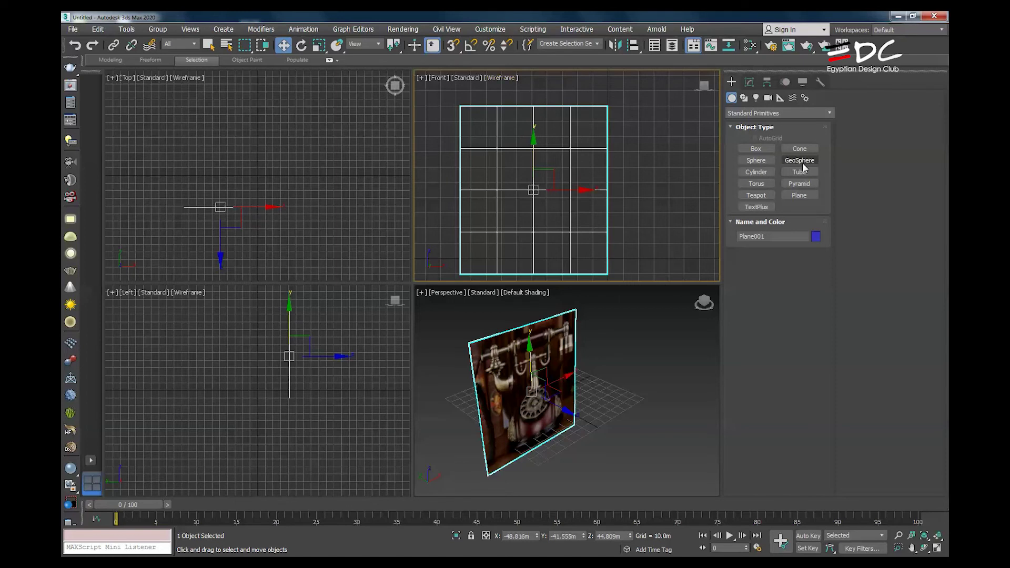
Create a teapot with a radius of about 22 m beside the telephone plane in the Perspective viewport
left_click(757, 196)
left_click_drag(624, 413, 650, 405)
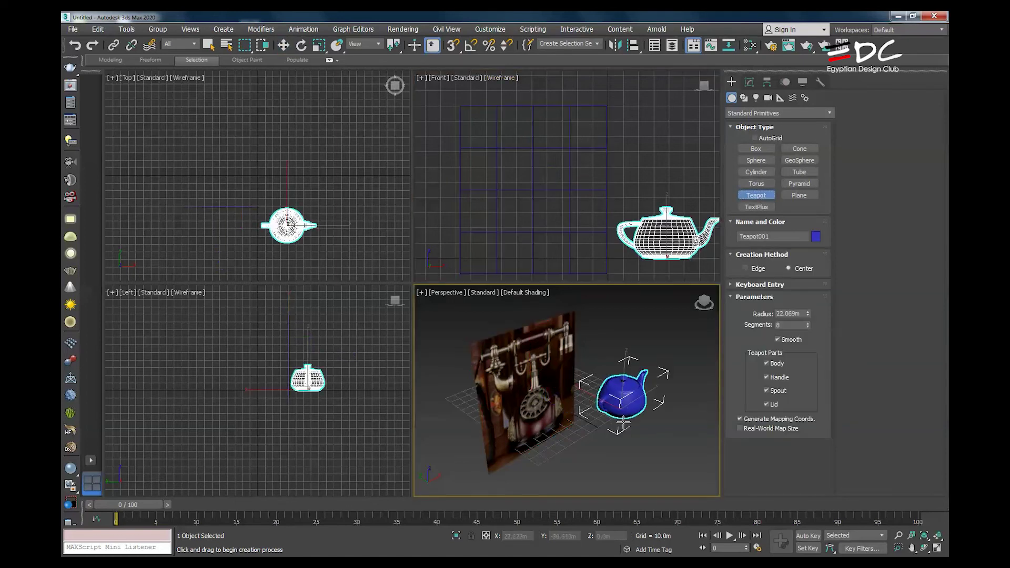
right_click(672, 310)
middle_click_drag(678, 234, 625, 223)
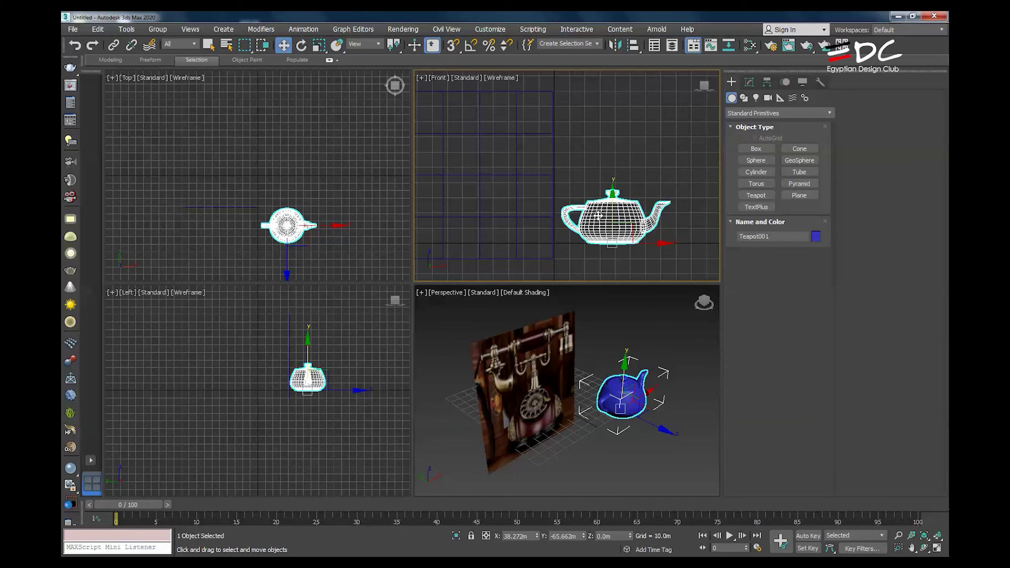
Switch the Front viewport from wireframe to Default Shading and delete the teapot
key("F3")
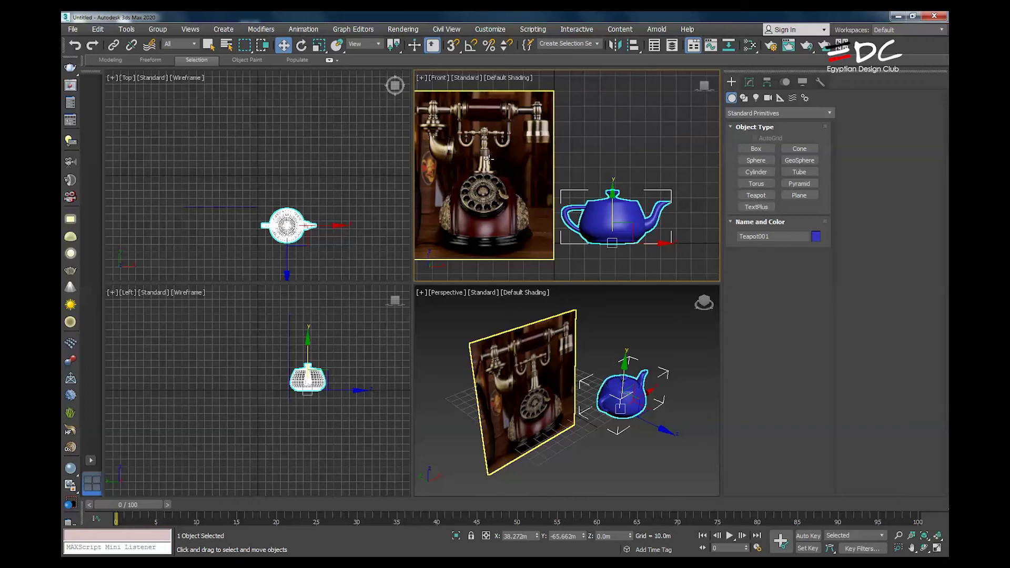
key("F3")
key("F3")
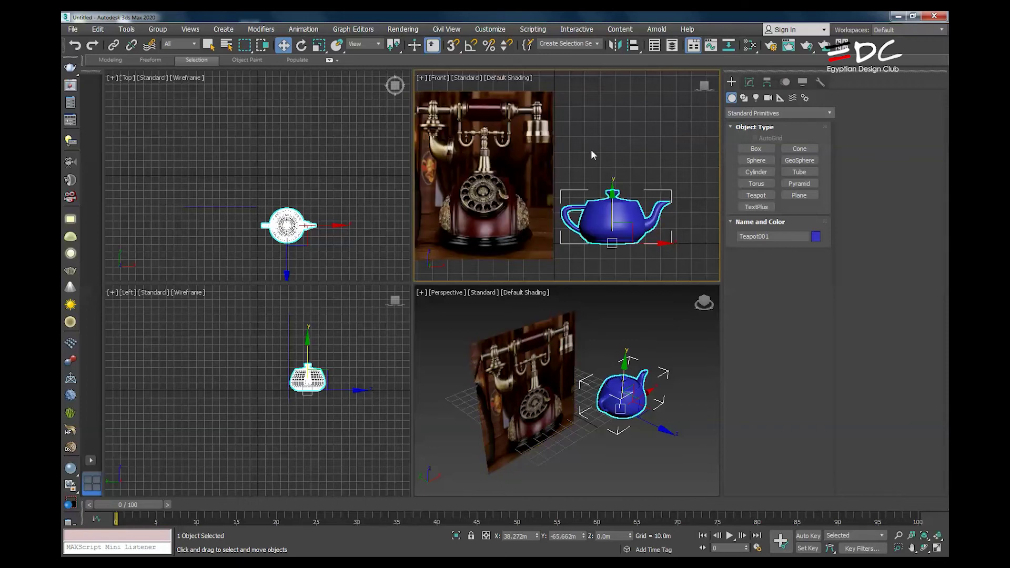
key("Delete")
Draw a multi-point line in the Front viewport over the receiver in the upper-right part of the telephone image
middle_click_drag(526, 158, 579, 185)
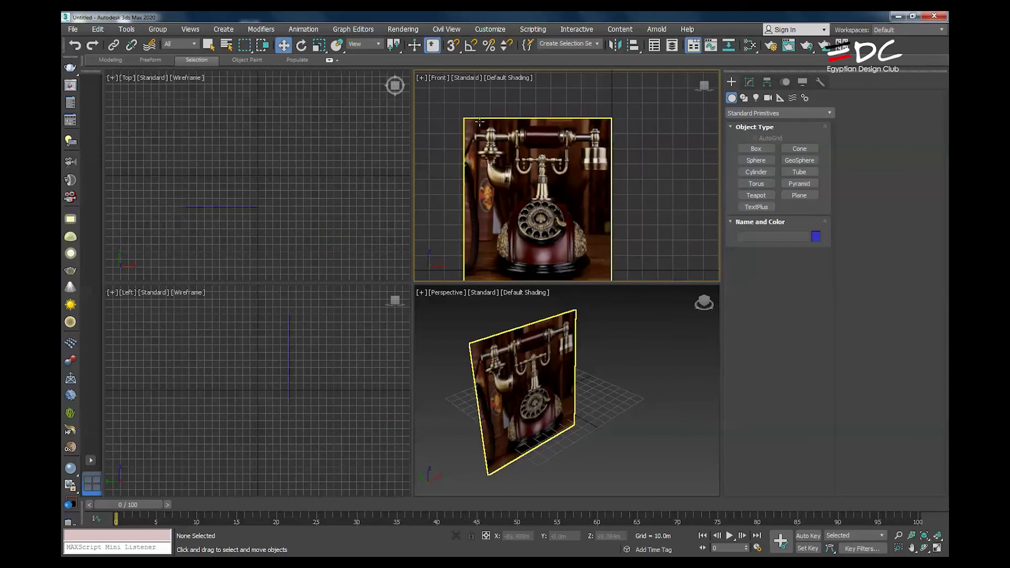
middle_click_drag(580, 151, 574, 180)
scroll(574, 180, "up", 5)
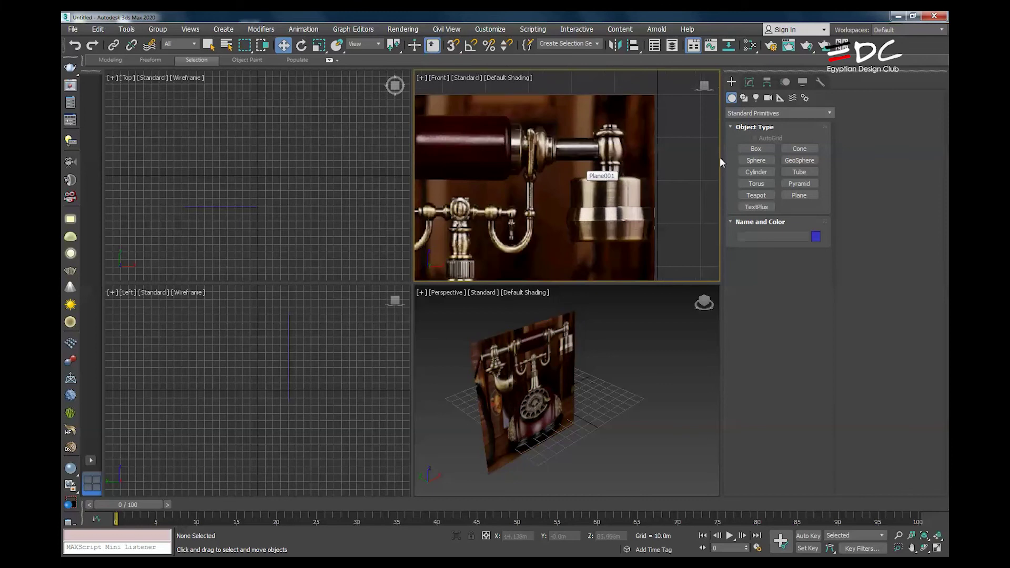
left_click(743, 97)
left_click(756, 158)
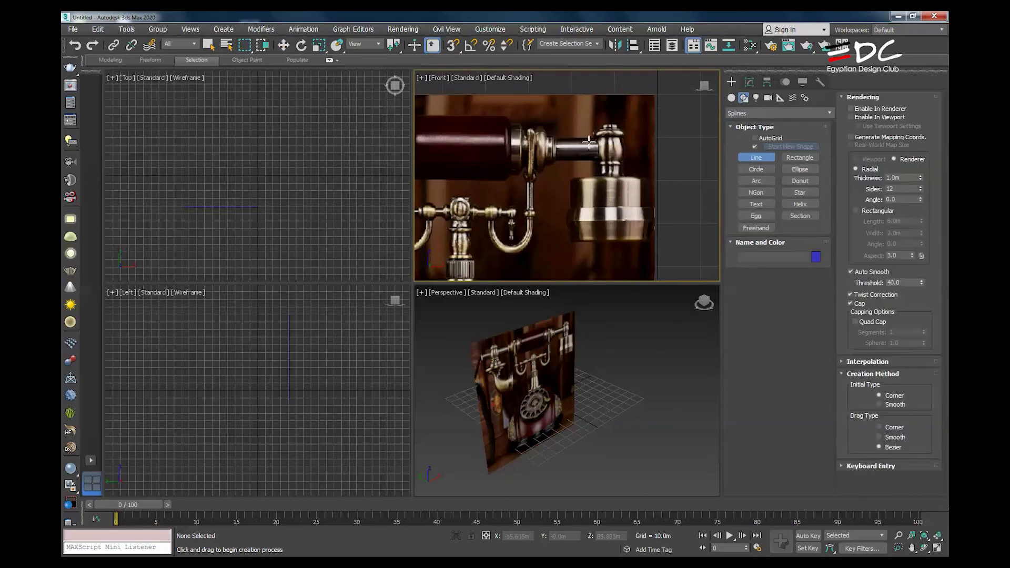
left_click(597, 129)
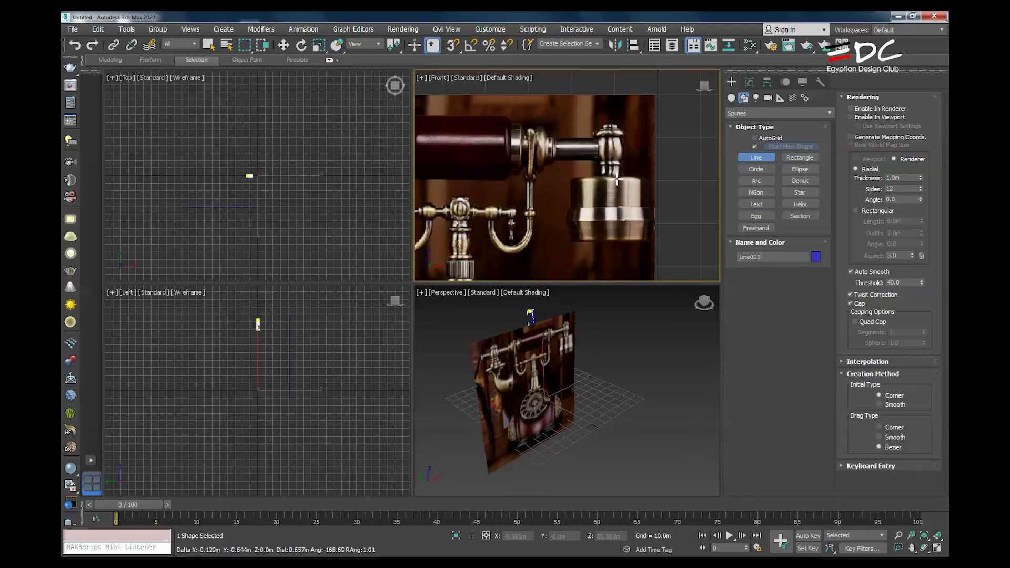
left_click(599, 234)
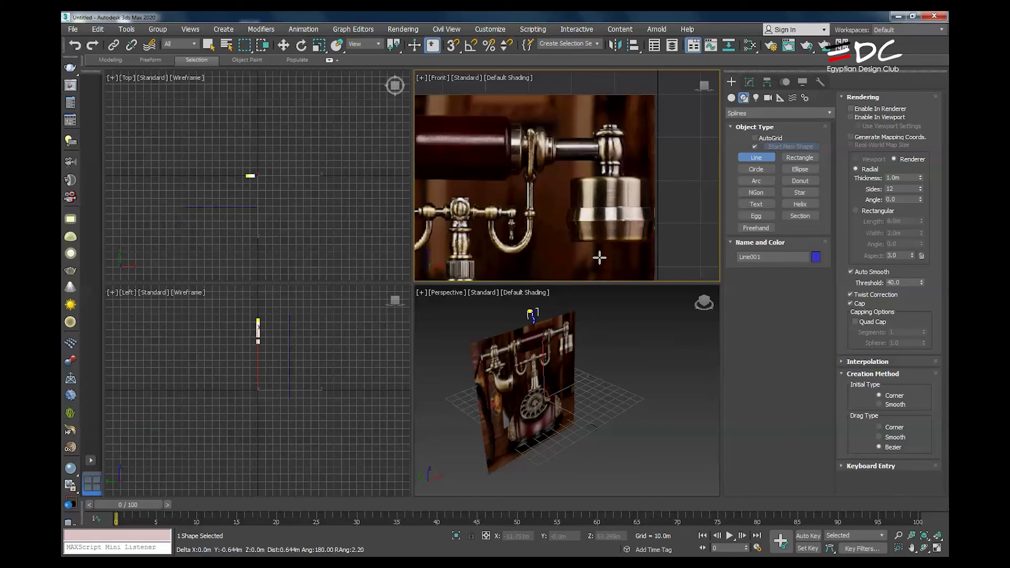
left_click(538, 253)
left_click(485, 265)
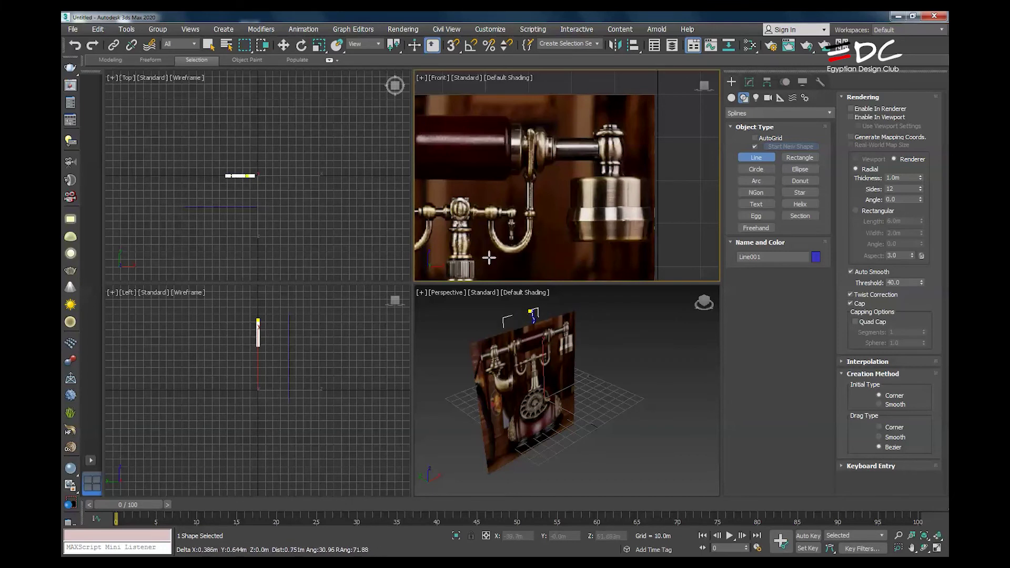
right_click(555, 187)
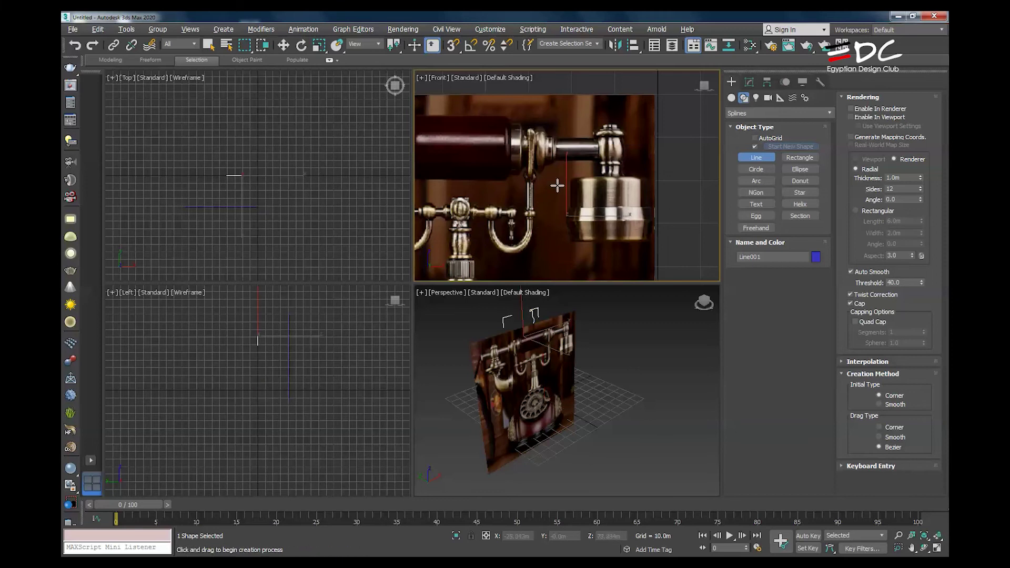
Maximize the Front viewport and draw a downward wavy line in the empty area to the right of the telephone image
key("alt+w")
middle_click_drag(448, 369, 537, 169)
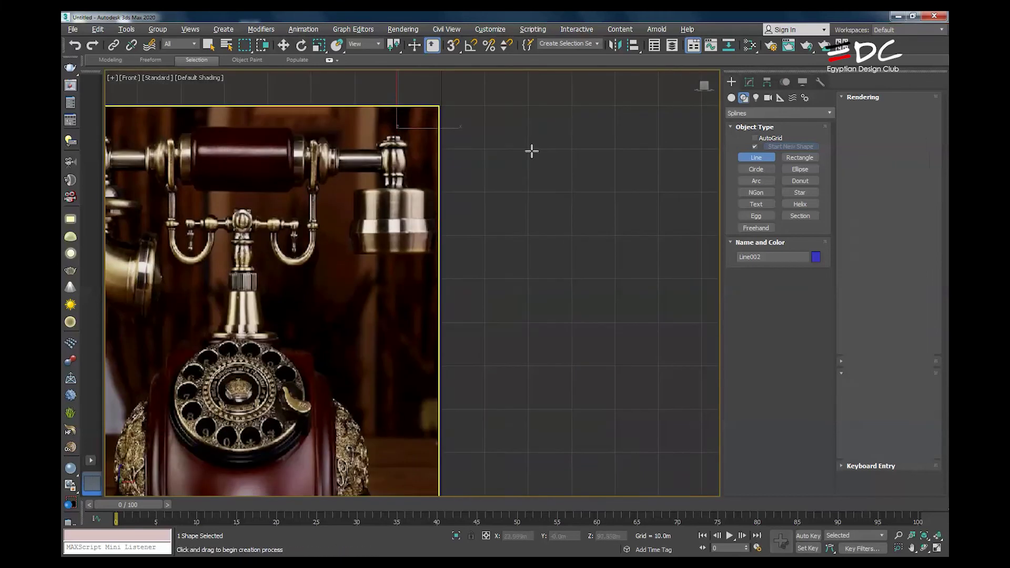
left_click(541, 147)
left_click(550, 218)
left_click(528, 256)
left_click(516, 283)
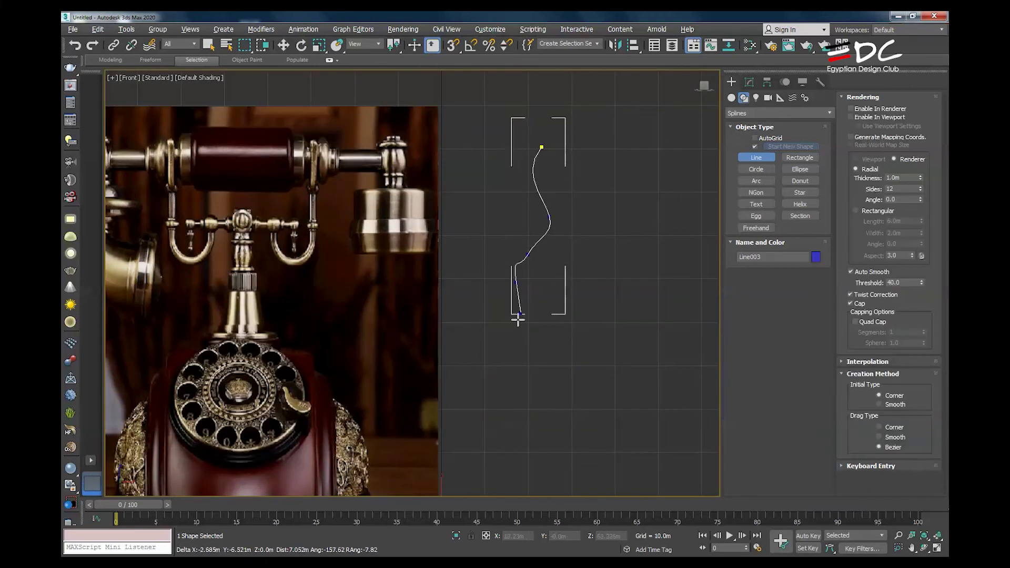
left_click(496, 322)
right_click(496, 322)
Draw a curved line running from the empty area across the telephone image, and restore the four-viewport layout
left_click_drag(484, 250, 463, 243)
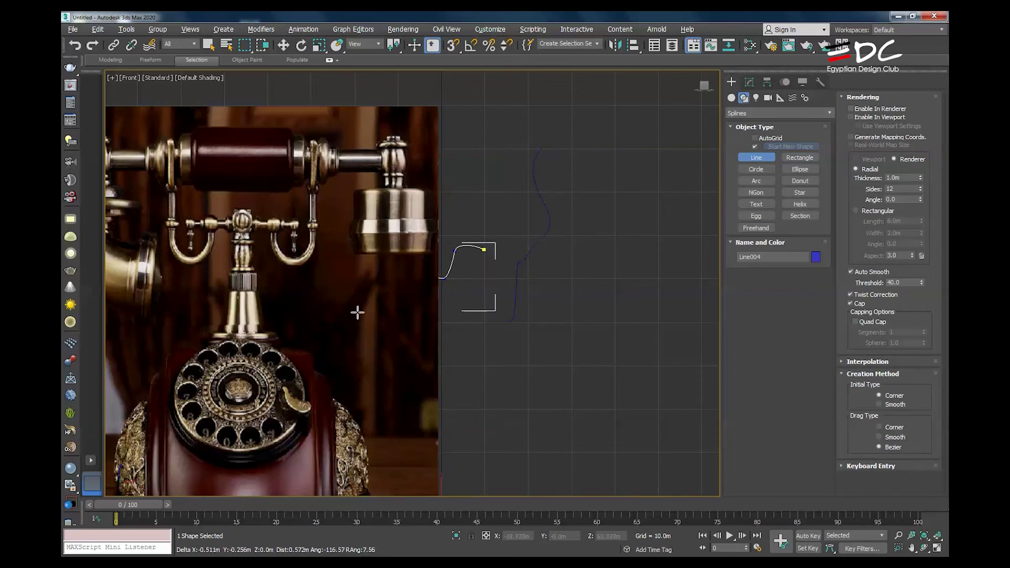
right_click(354, 293)
scroll(522, 292, "down", 4)
right_click(439, 289)
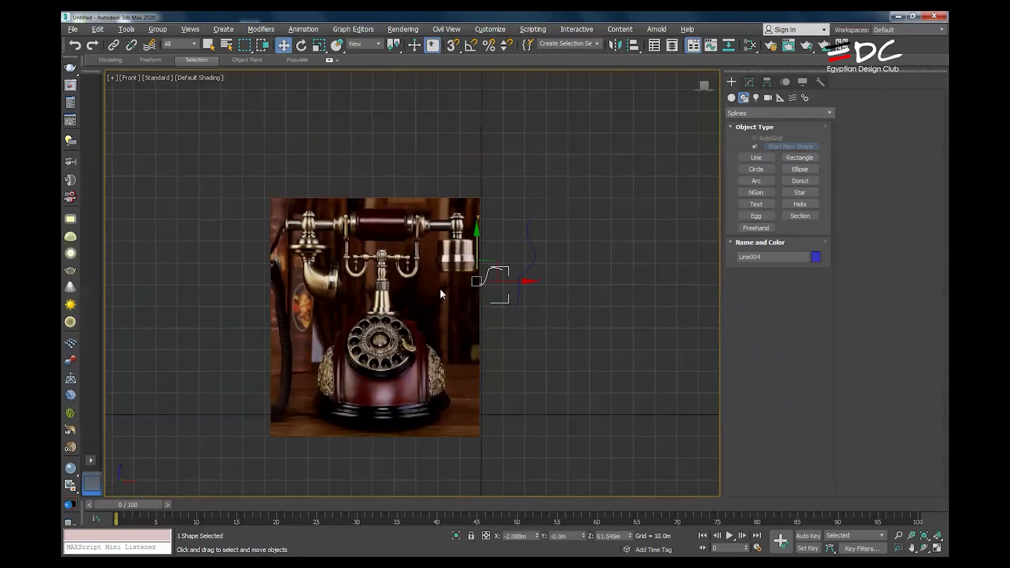
left_click(503, 197)
key("alt+w")
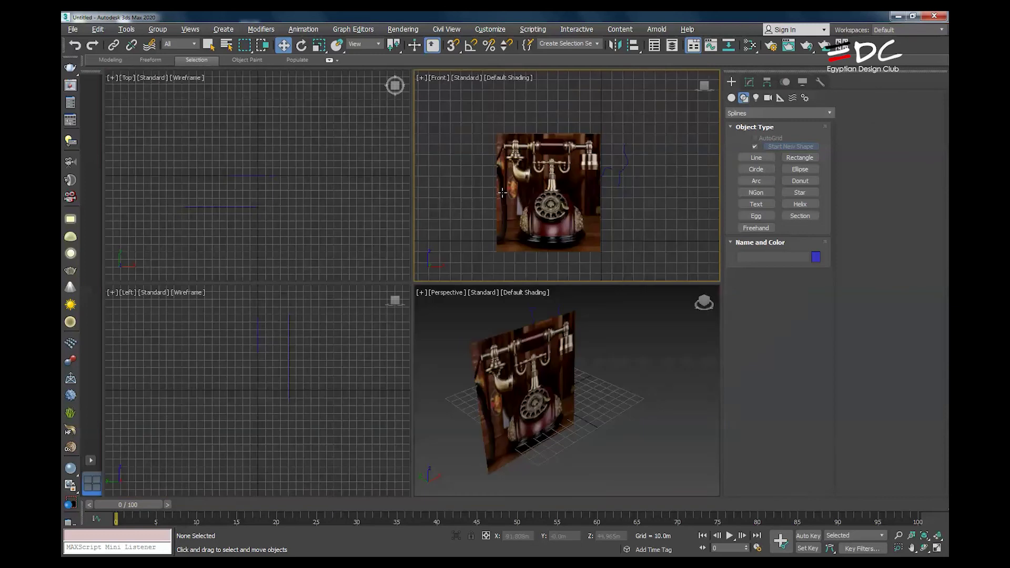
Delete the telephone image plane together with the drawn lines
left_click(287, 210)
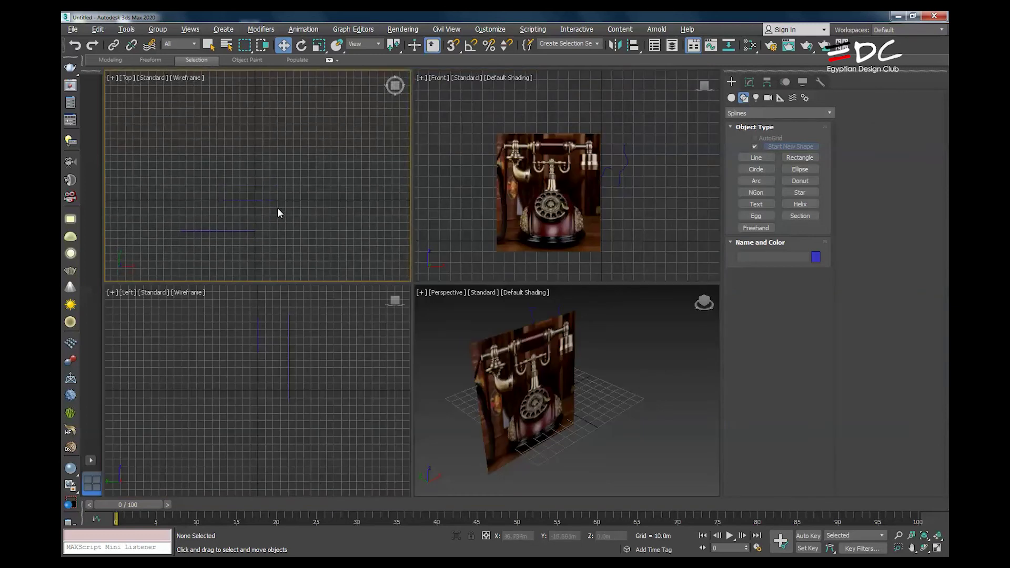
scroll(227, 208, "up", 1)
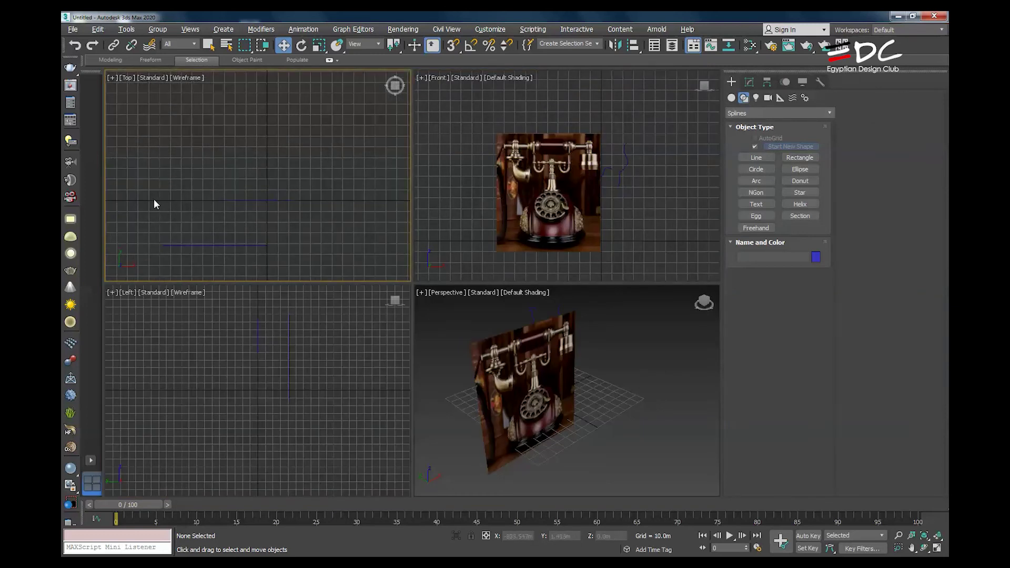
left_click(572, 221)
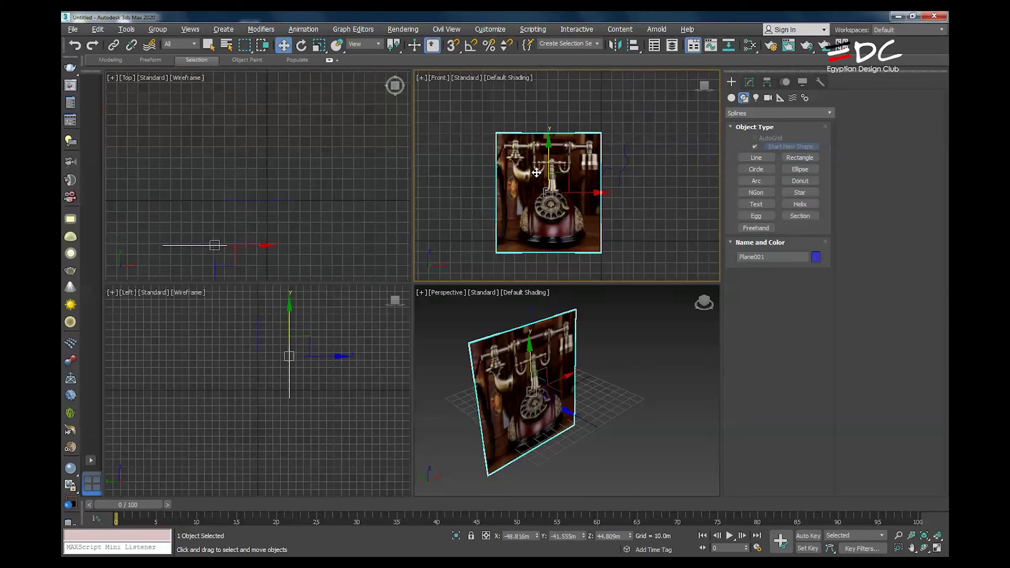
left_click_drag(567, 193, 552, 213)
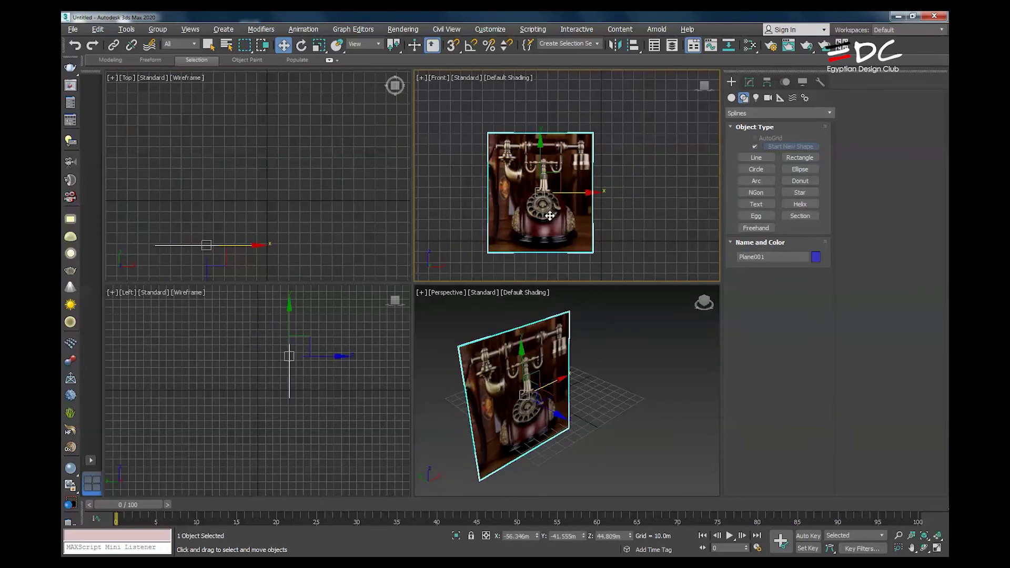
key("Delete")
Create a new plane up and left of the origin in the Front viewport and move it along Y to about -33.7 m
left_click(732, 99)
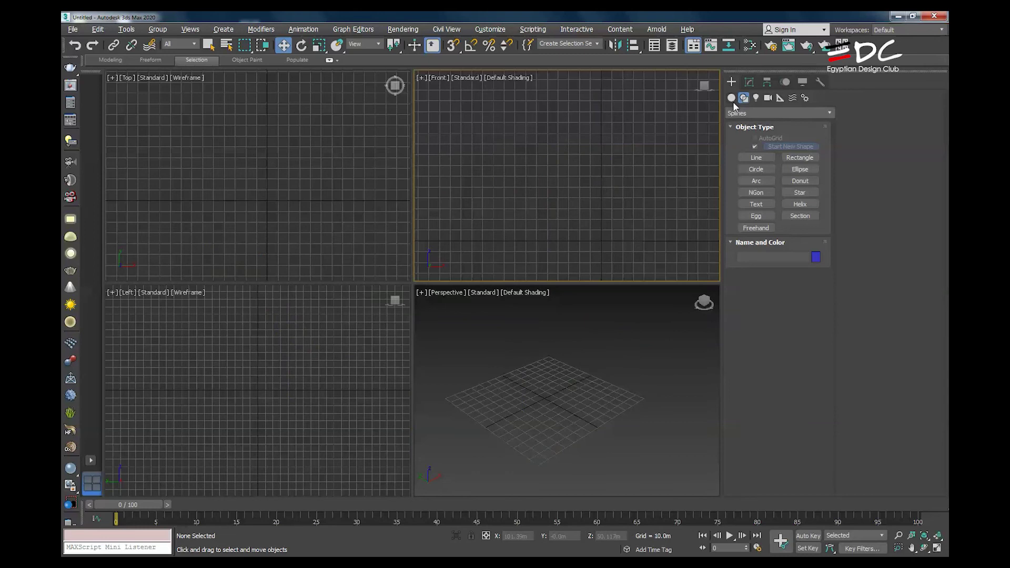
left_click(792, 196)
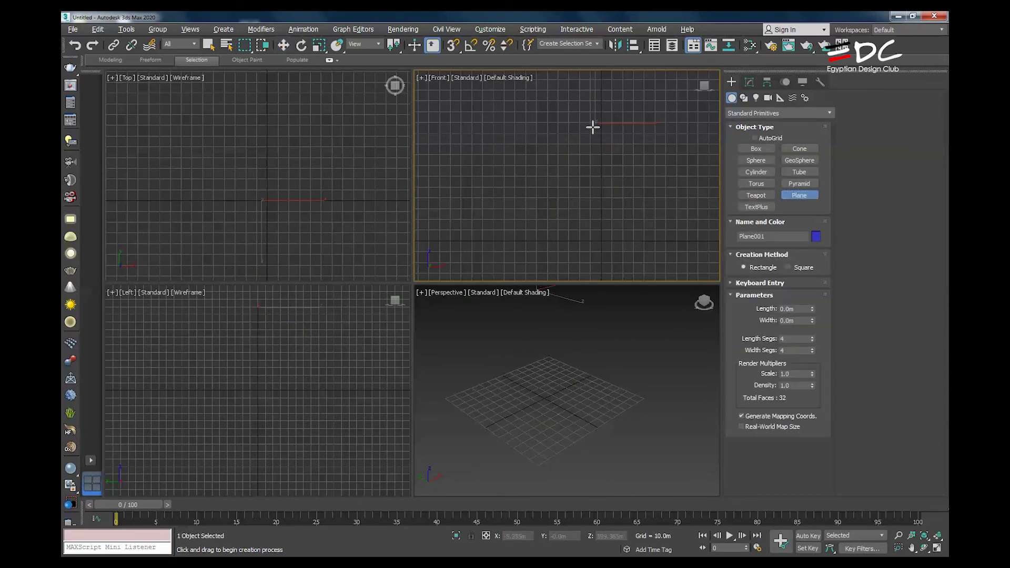
left_click_drag(596, 123, 512, 233)
key("w")
left_click(517, 405)
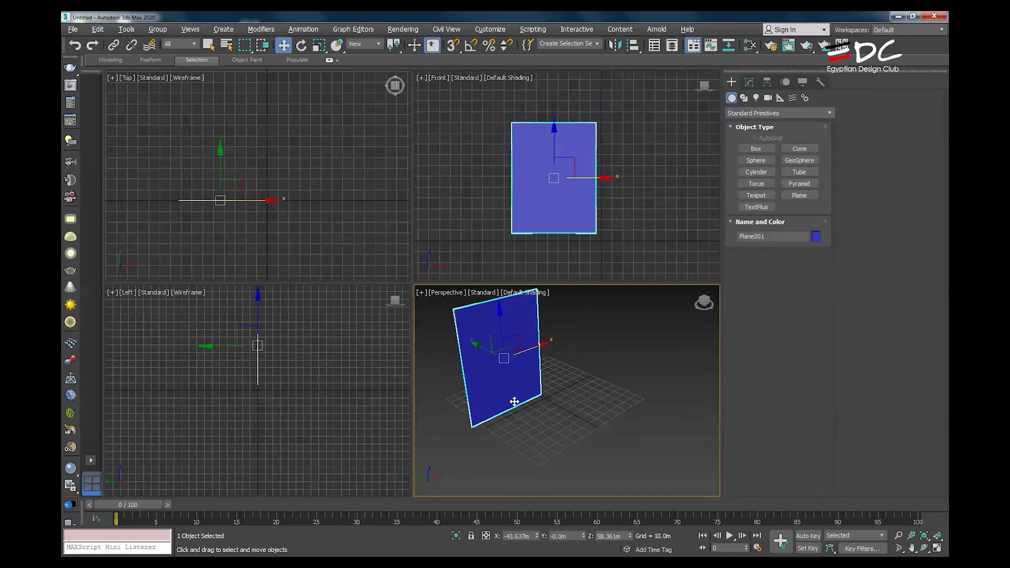
middle_click_drag(501, 356, 515, 379)
left_click_drag(505, 371, 532, 383)
Apply the dark telephone image rBVaSlvdSGuAbXBoAAEIW8F5FCc383.jpg from the desktop to the new plane
key("super+d")
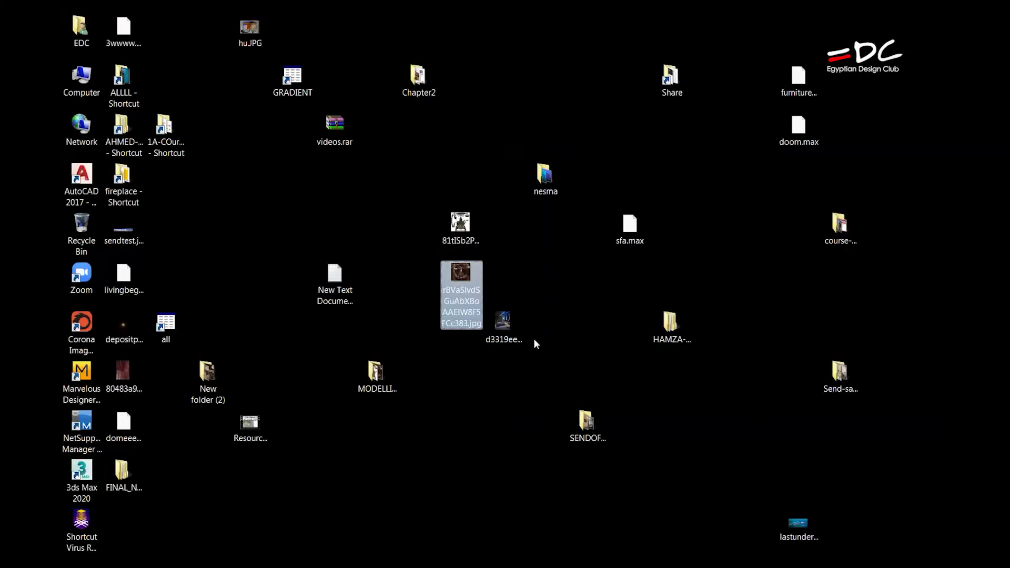
left_click_drag(483, 286, 537, 365)
scroll(544, 239, "up", 3)
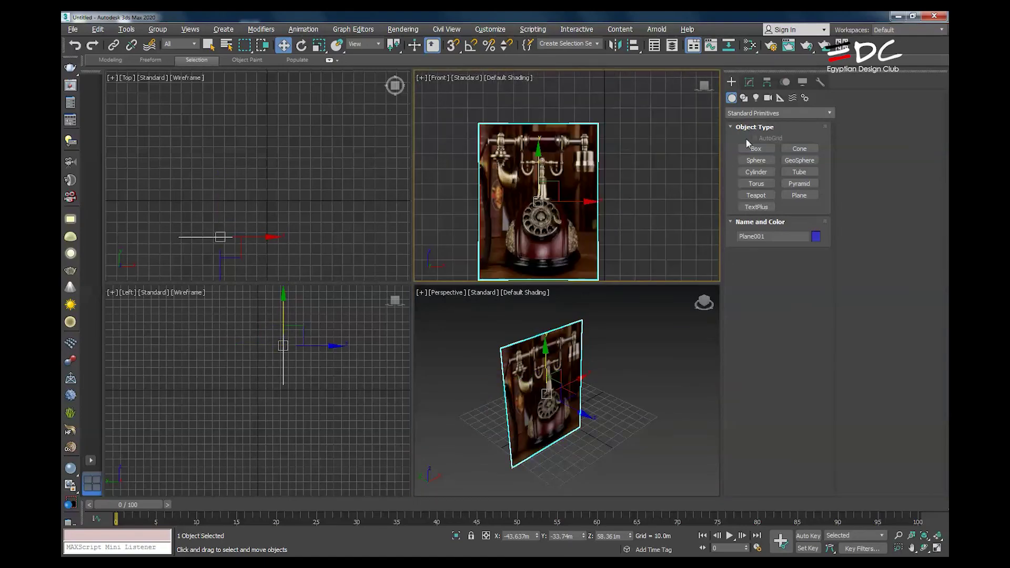
Try to draw a line over the upper part of the telephone image in the Front viewport
left_click(743, 97)
left_click(757, 158)
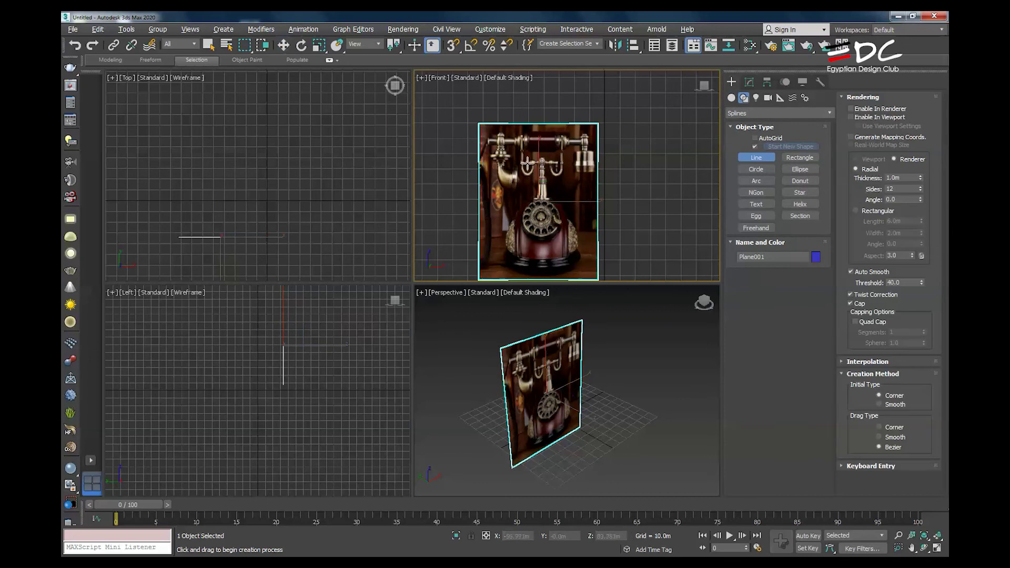
scroll(527, 164, "up", 5)
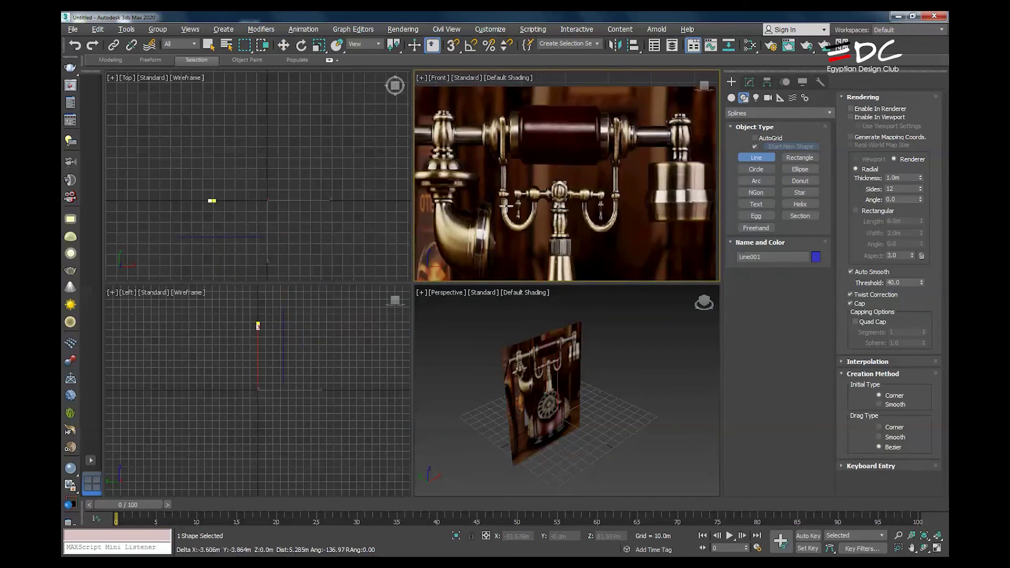
left_click_drag(212, 200, 242, 163)
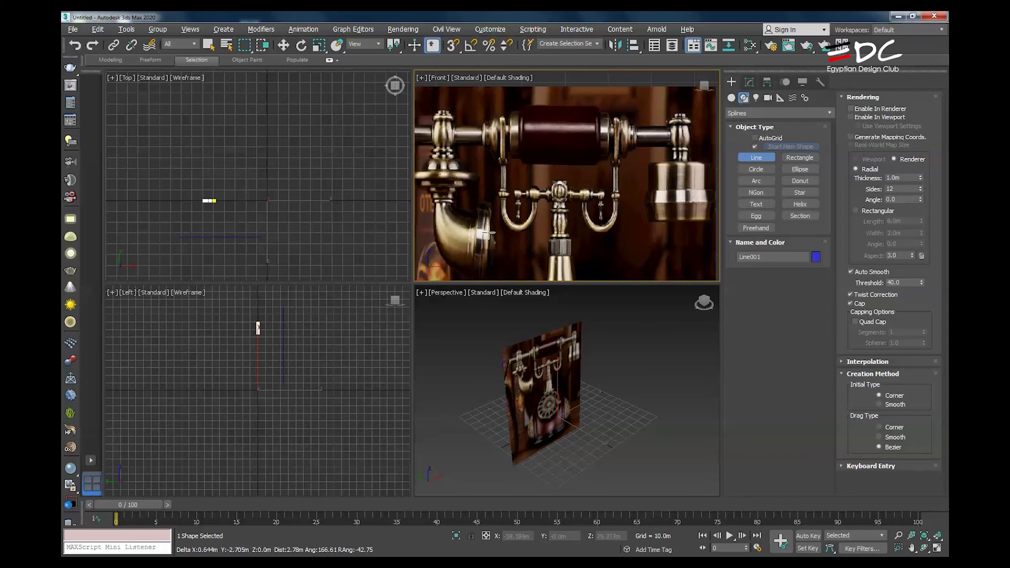
key("w")
left_click(509, 221)
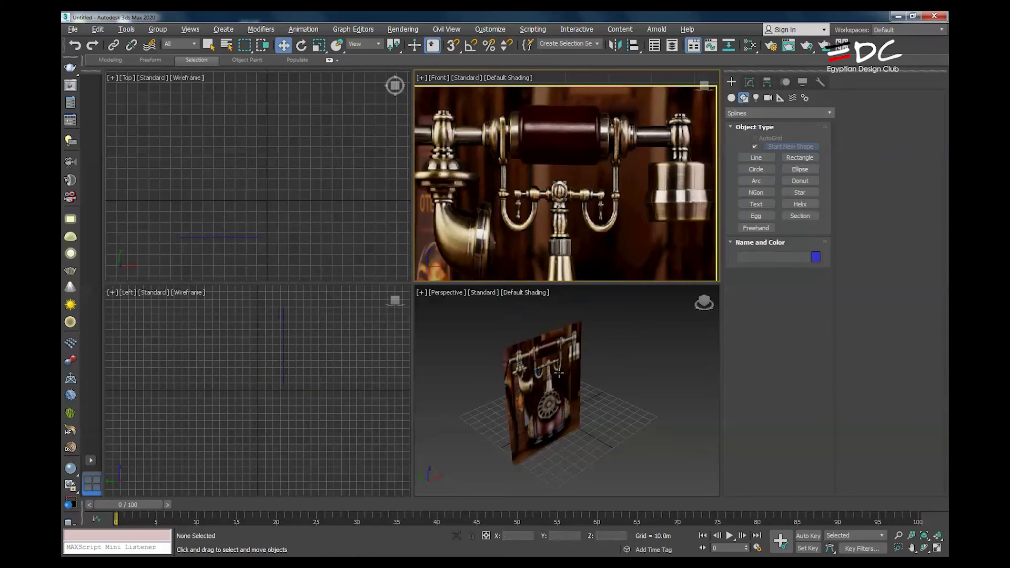
Delete the telephone plane and create a blank upright plane in the middle of the Front viewport
left_click(530, 365)
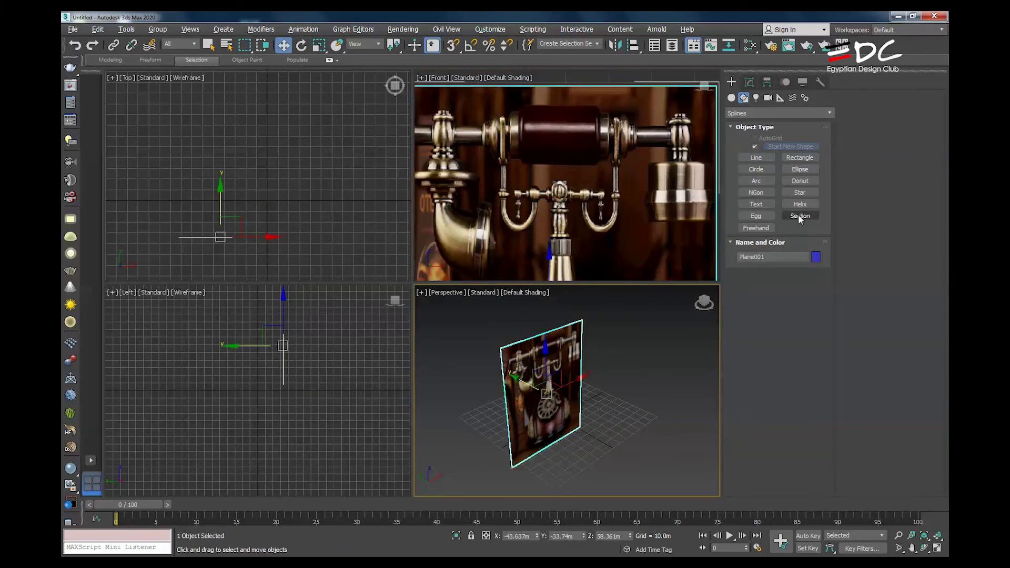
key("Delete")
left_click(731, 99)
left_click(799, 195)
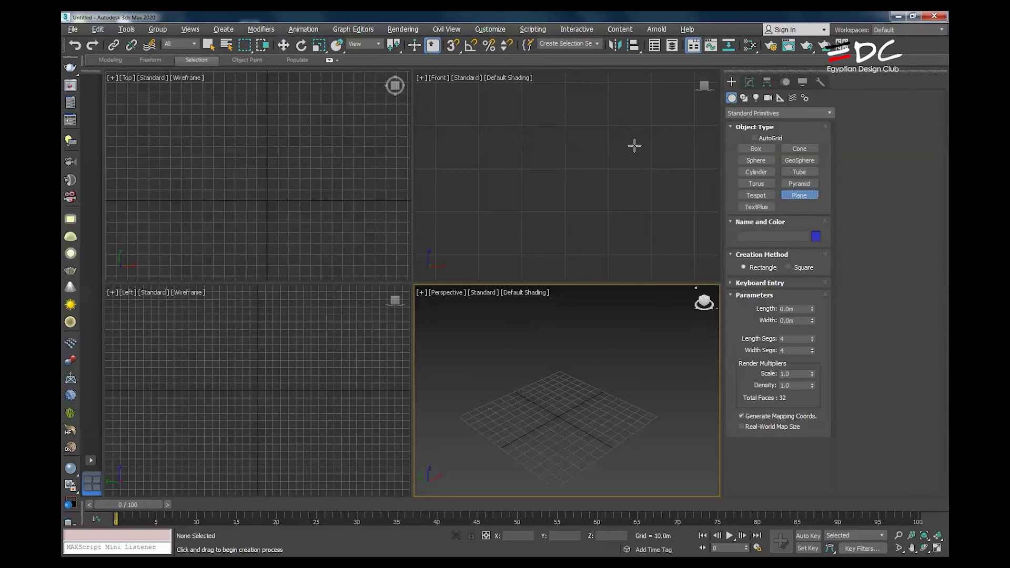
left_click_drag(612, 122, 507, 263)
key("w")
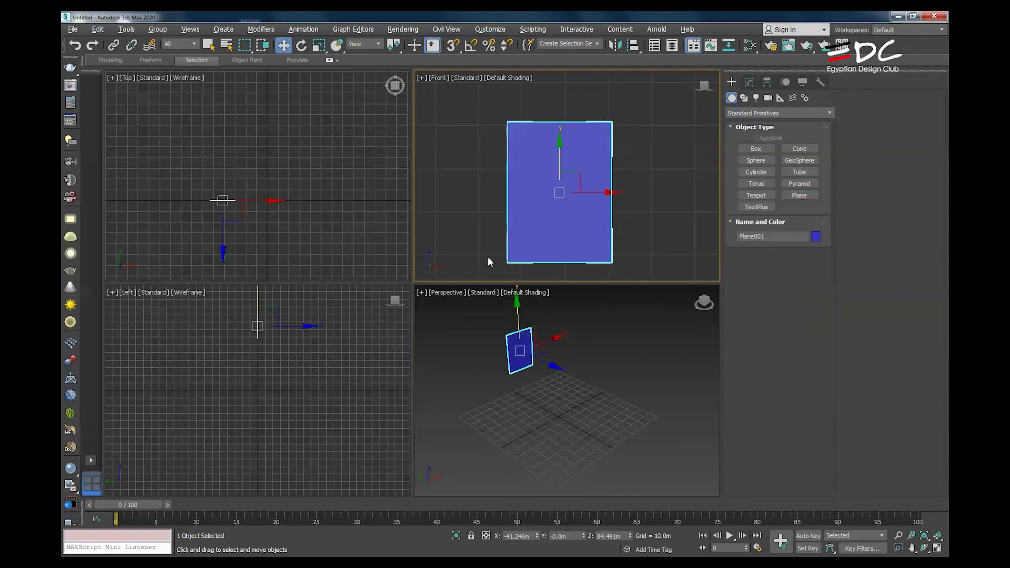
Move the new plane backward along Y to about 19.1 m and make the Front viewport active
right_click(260, 223)
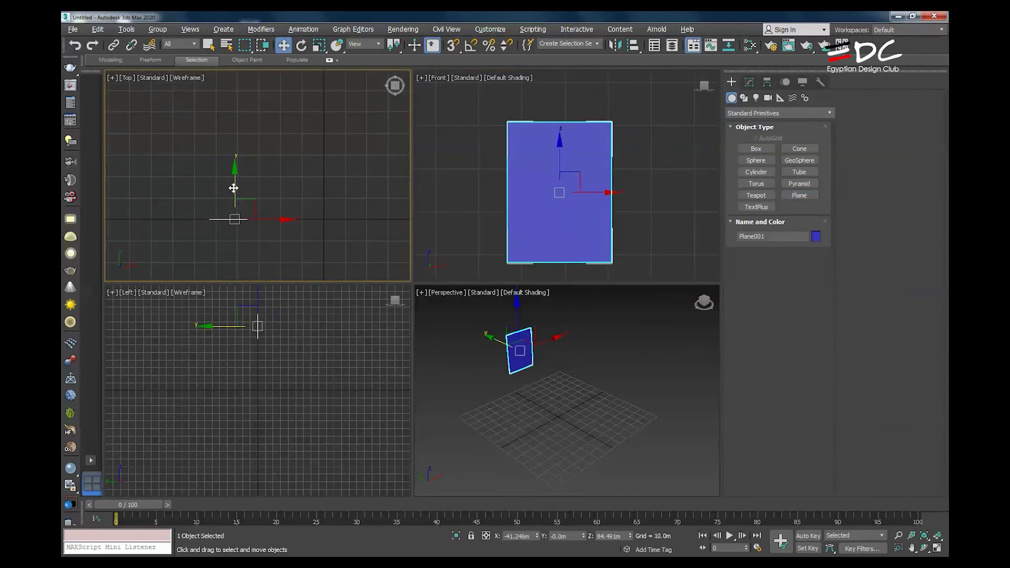
left_click_drag(233, 188, 236, 146)
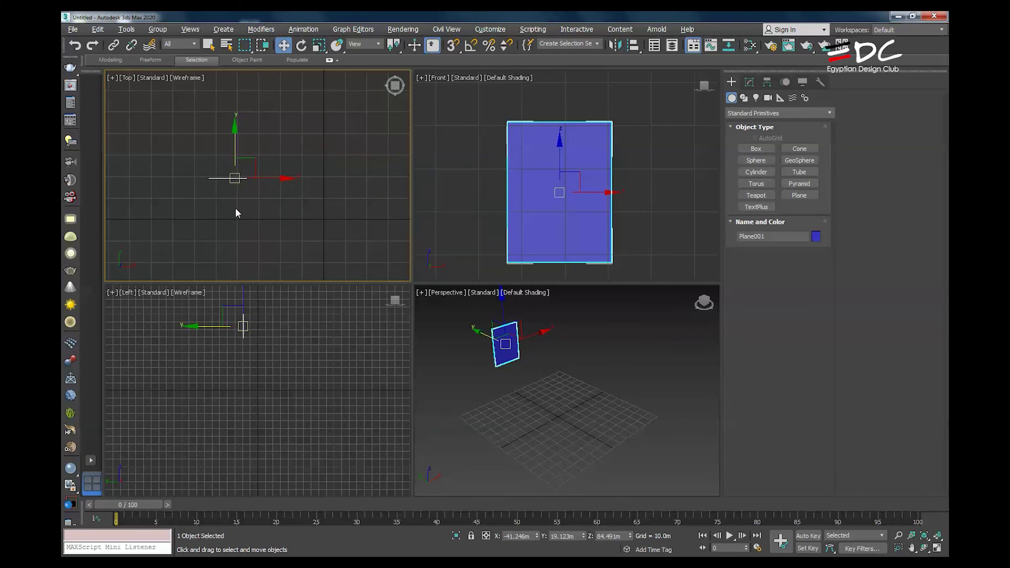
left_click(562, 230)
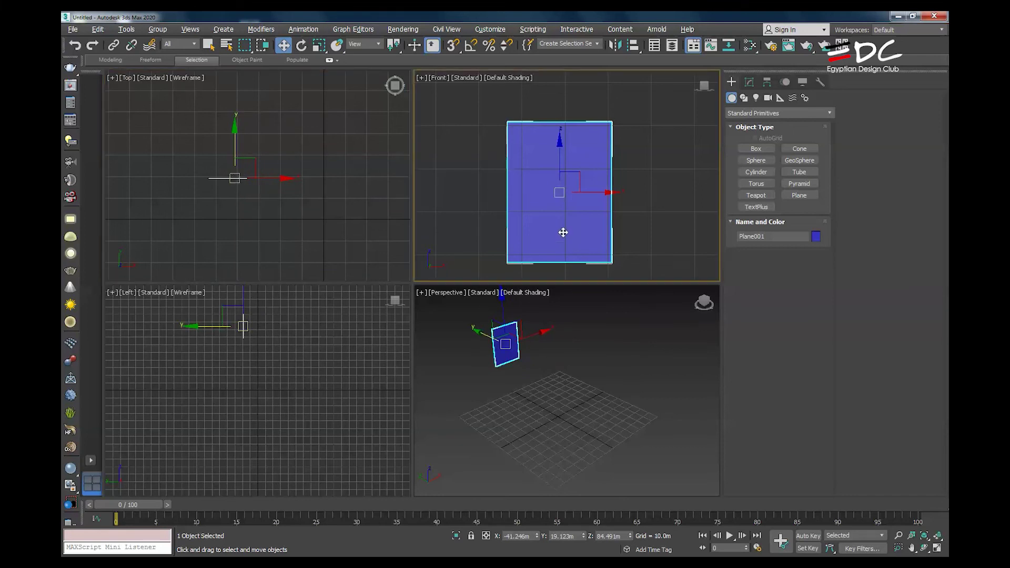
Frame the blank plane in the Front viewport and set its length and width segments to 1
left_click_drag(562, 230, 556, 230)
key("z")
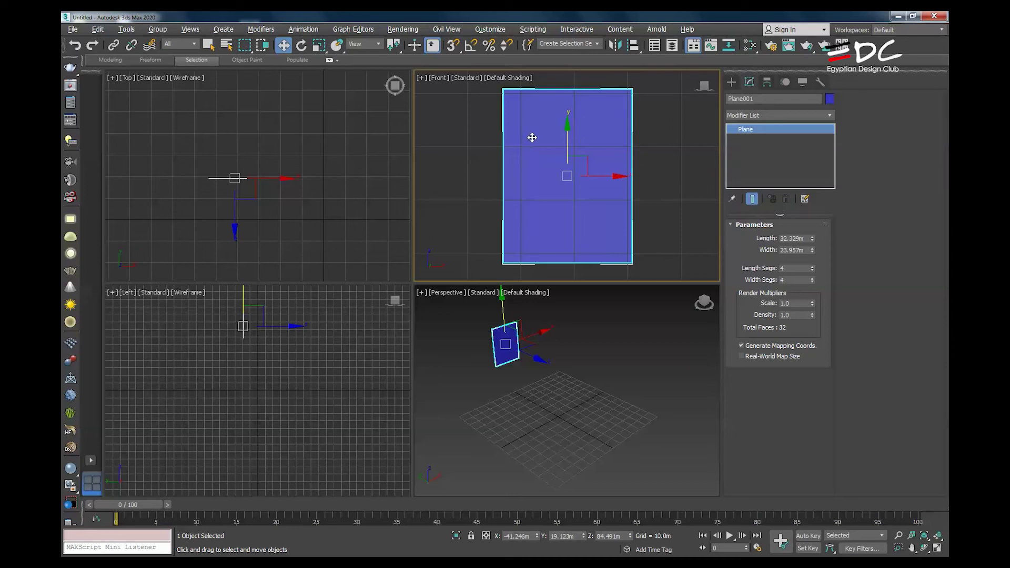
right_click(812, 270)
middle_click_drag(609, 213, 600, 215)
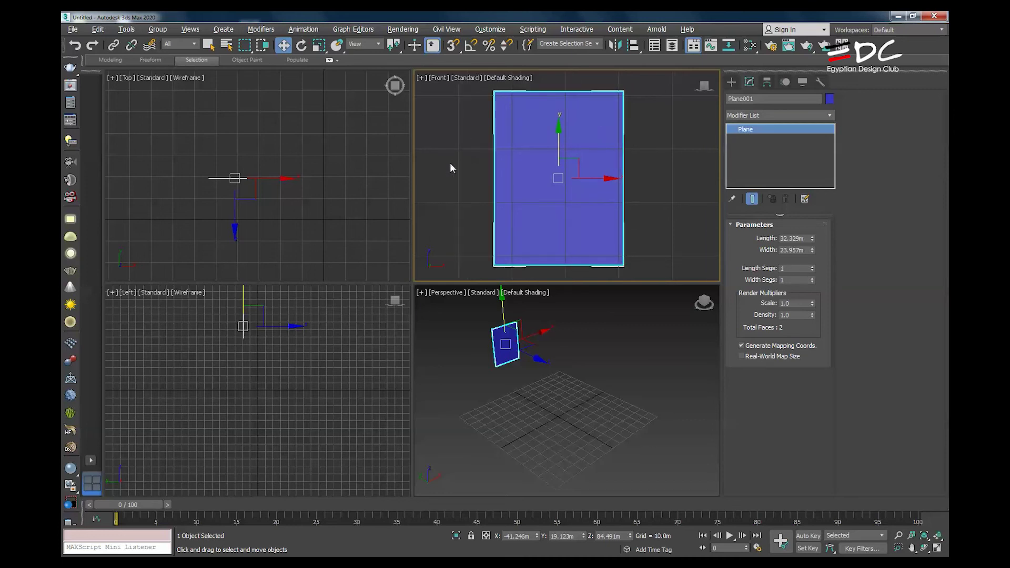
middle_click_drag(455, 143, 465, 158)
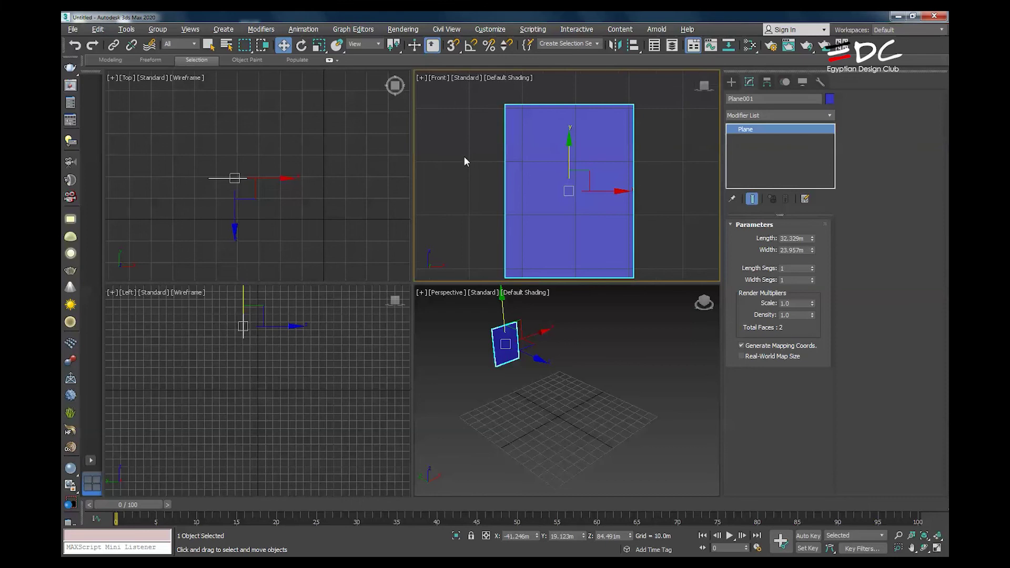
scroll(521, 158, "up", 3)
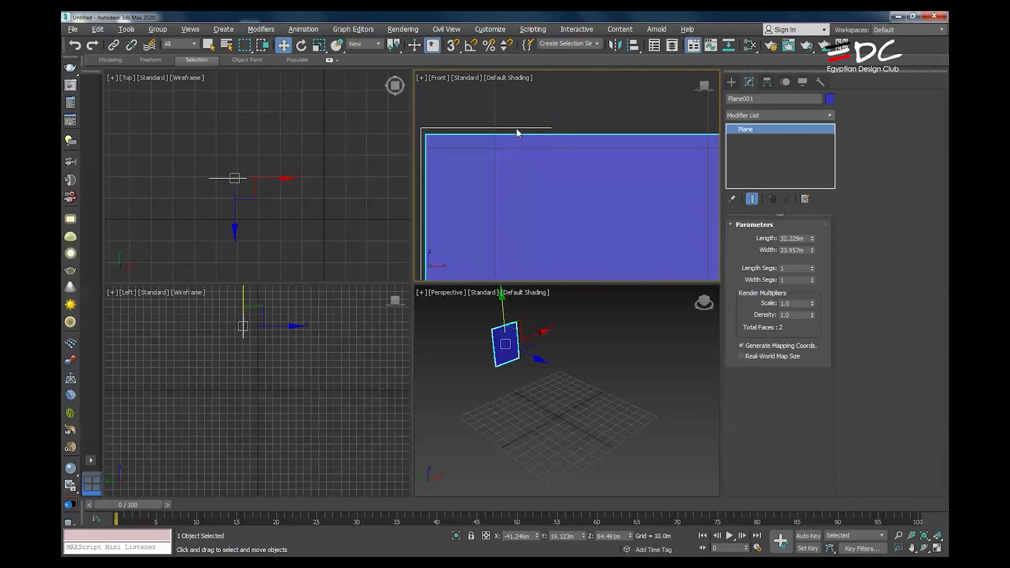
middle_click_drag(439, 194, 497, 159)
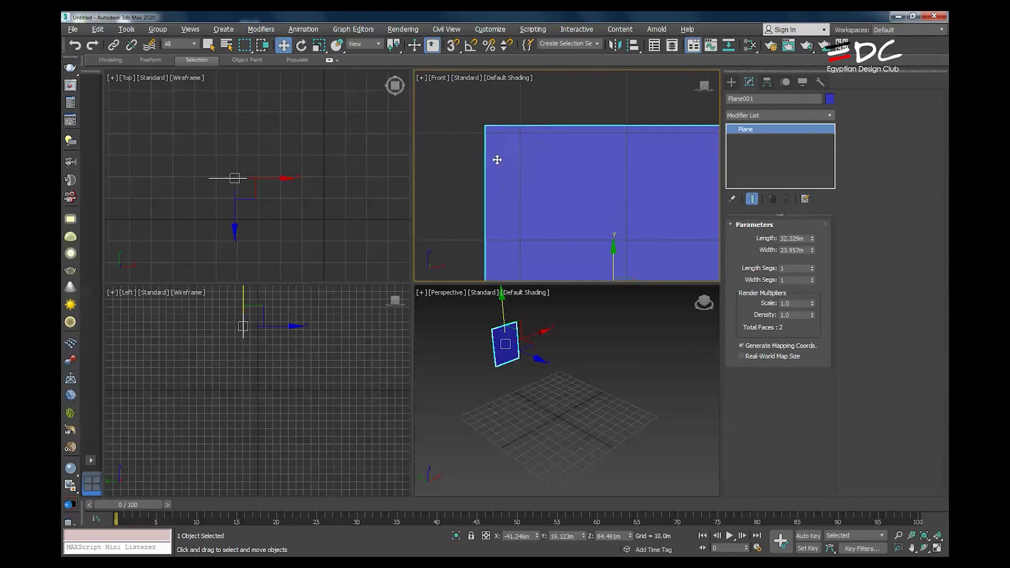
scroll(496, 163, "down", 4)
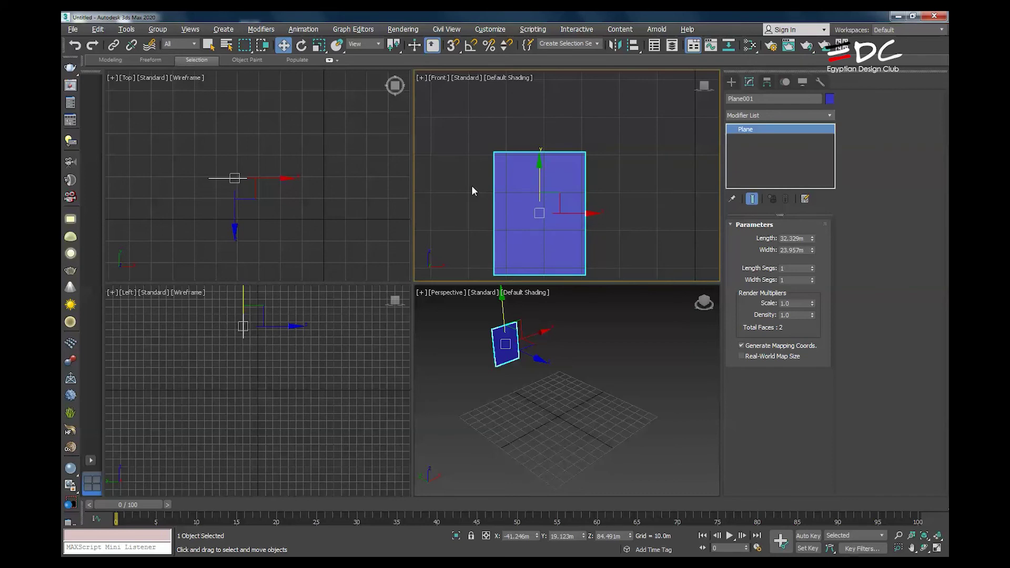
Hide the grid in the Front viewport
key("g")
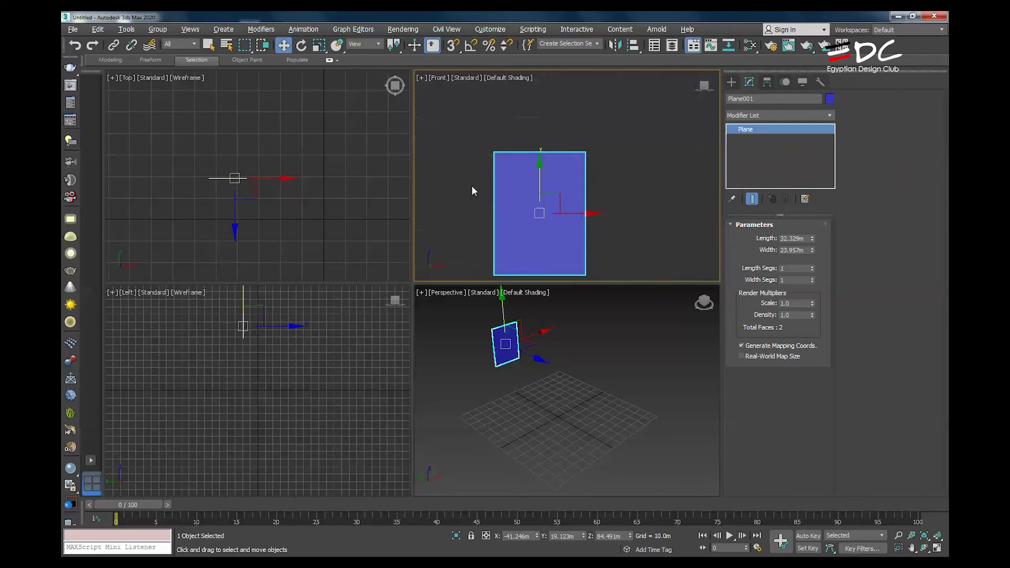
key("g")
key("g")
scroll(478, 169, "down", 2)
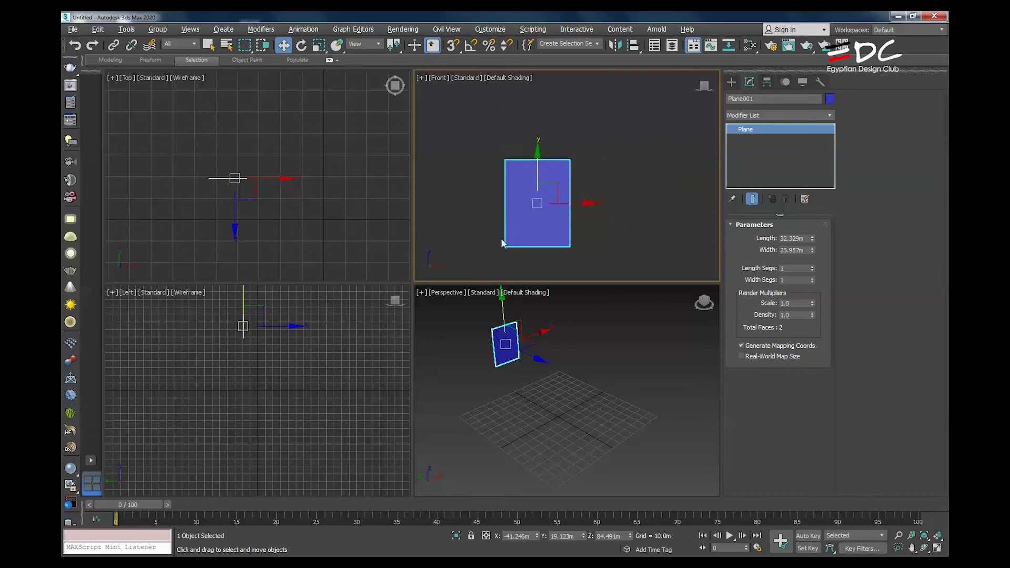
Apply the telephone image s-l640.jpg from the desktop folder MODELLINGNEW > Session5 to the plane in the Front viewport
key("super+d")
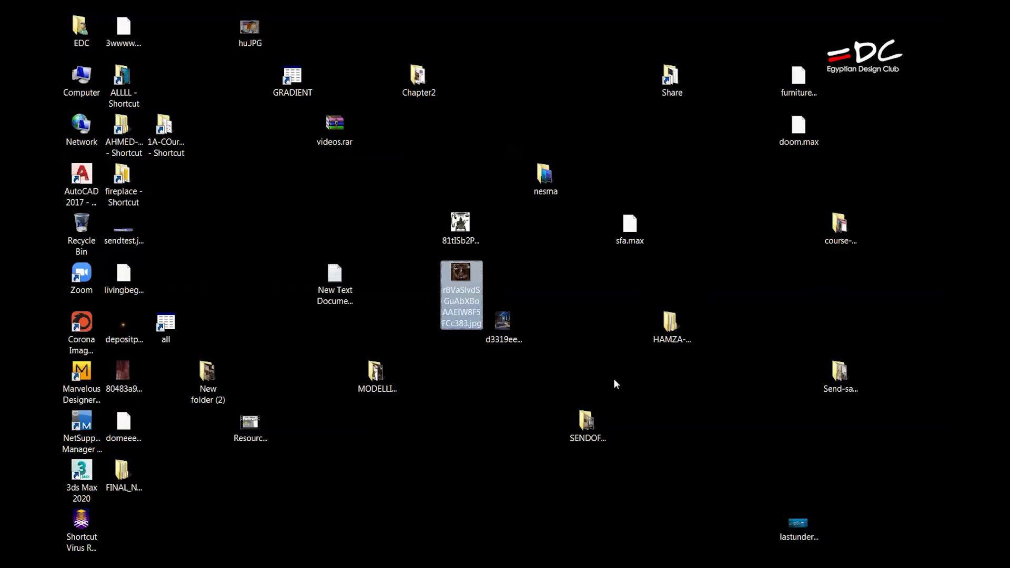
double_click(384, 368)
double_click(389, 184)
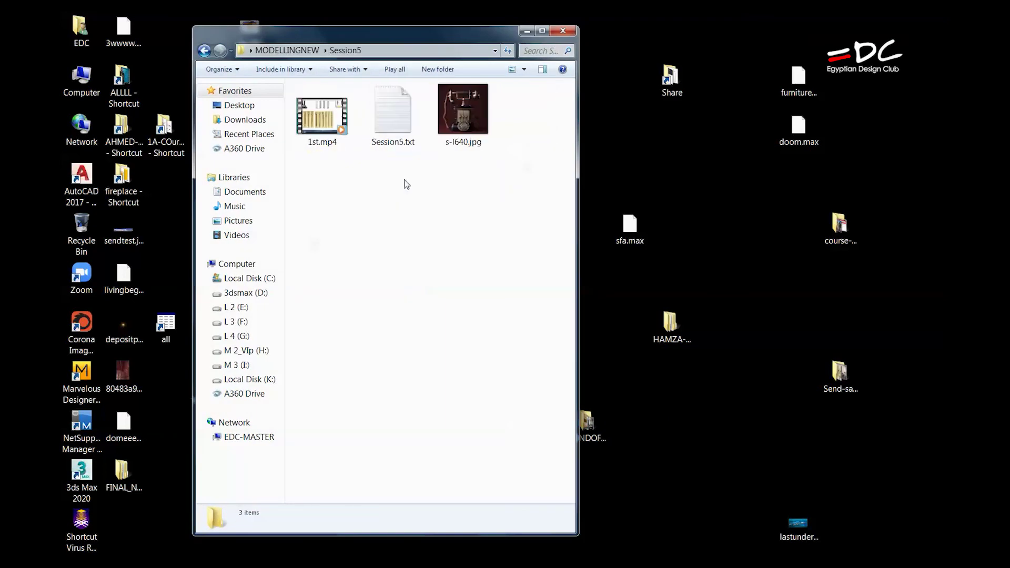
left_click_drag(464, 132, 531, 228)
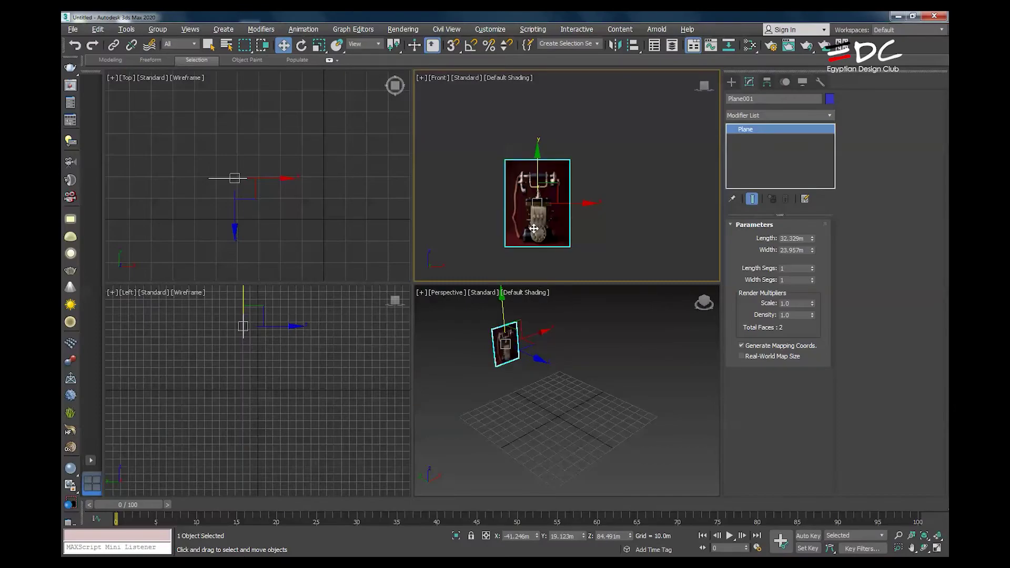
middle_click_drag(532, 226, 540, 197)
scroll(540, 198, "up", 4)
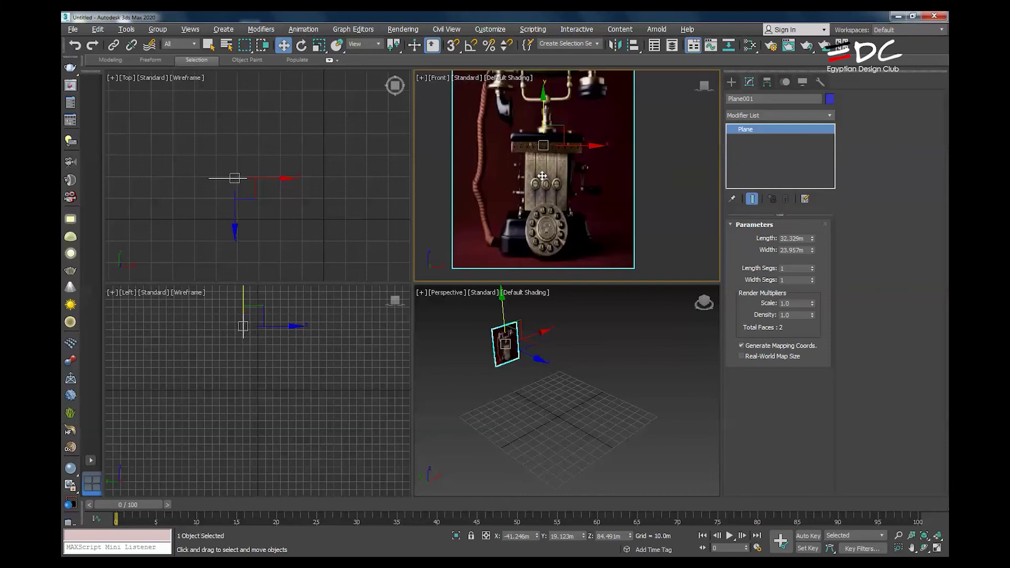
scroll(542, 192, "down", 1)
key("alt+w")
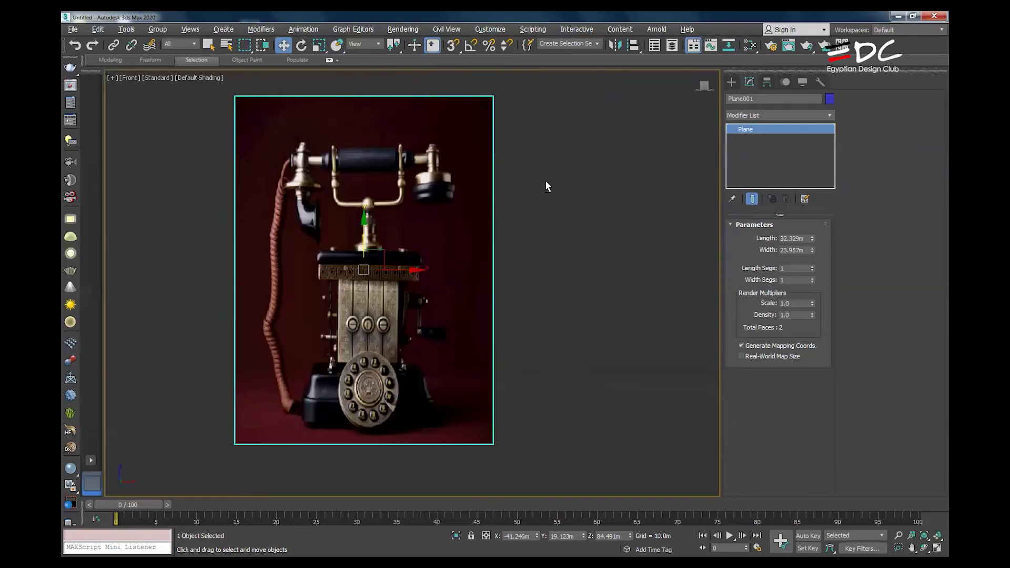
key("alt+w")
Draw a short curvy test line with the Line tool down the telephone's right-hand receiver end in the Front viewport
middle_click_drag(267, 191, 228, 208)
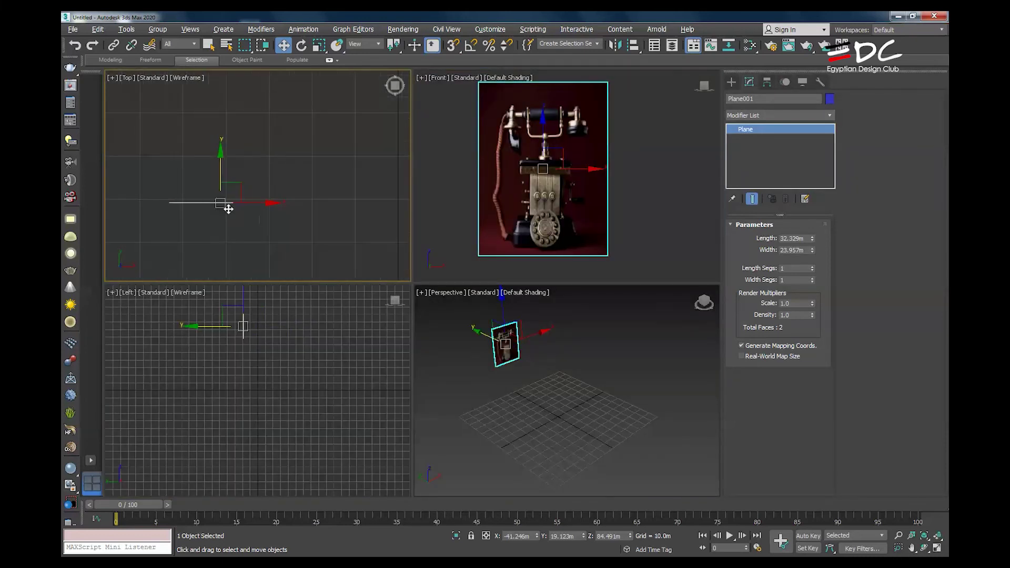
left_click(731, 82)
left_click(744, 98)
left_click(757, 158)
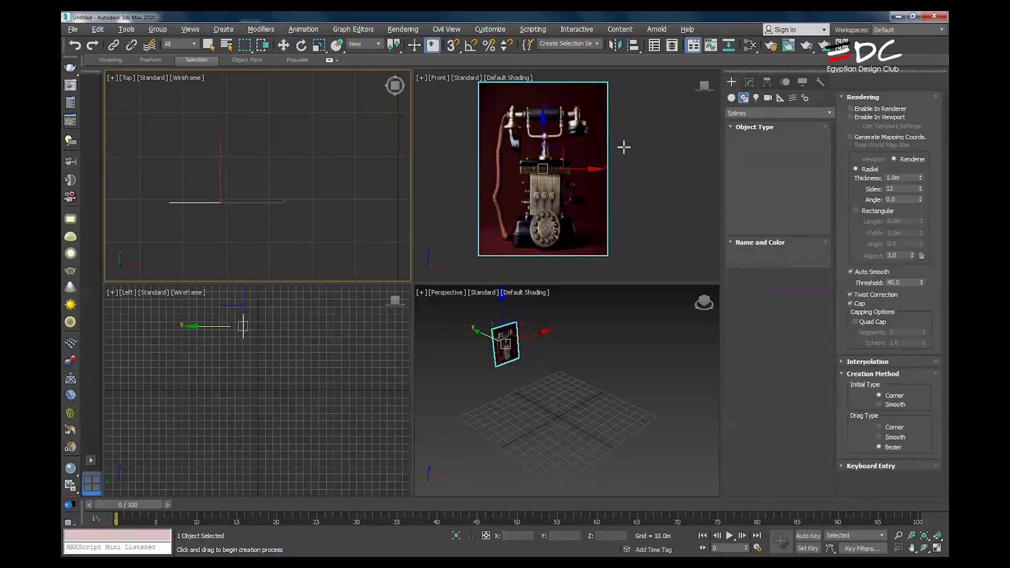
scroll(573, 120, "up", 6)
left_click(573, 121)
left_click(575, 163)
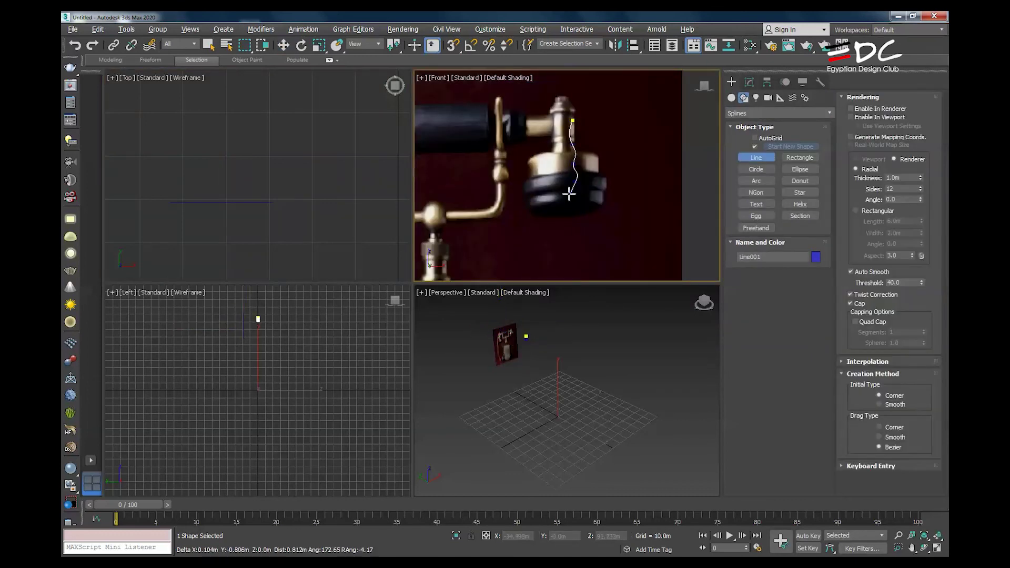
left_click(567, 196)
Compare the test line's position with the plane in the Top viewport, and delete the line
right_click(337, 198)
scroll(315, 203, "up", 2)
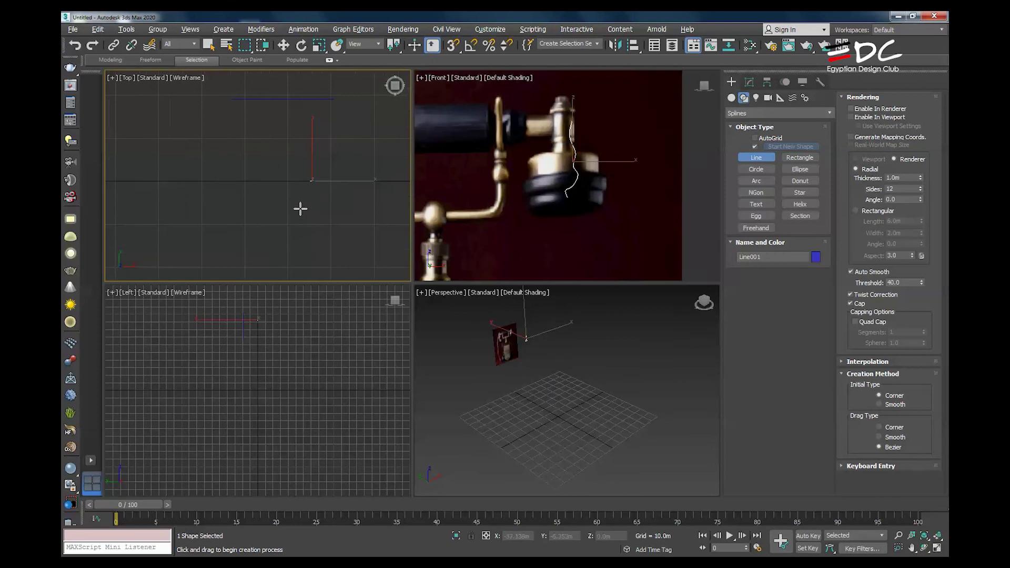
key("w")
left_click(293, 191)
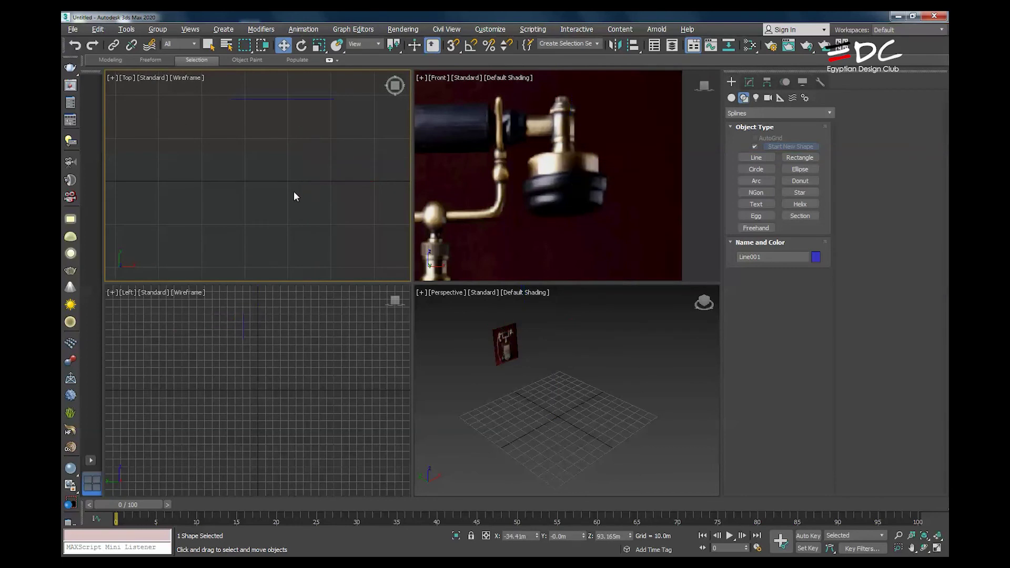
scroll(577, 158, "down", 4)
scroll(577, 158, "down", 3)
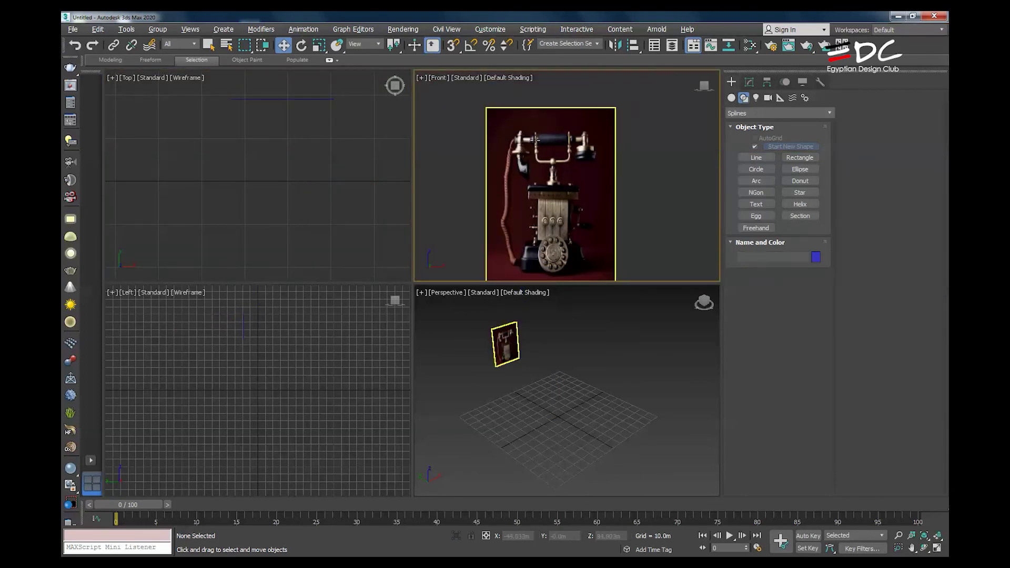
Add a UVW Map modifier to the telephone plane and enable Real-World Map Size
left_click(542, 205)
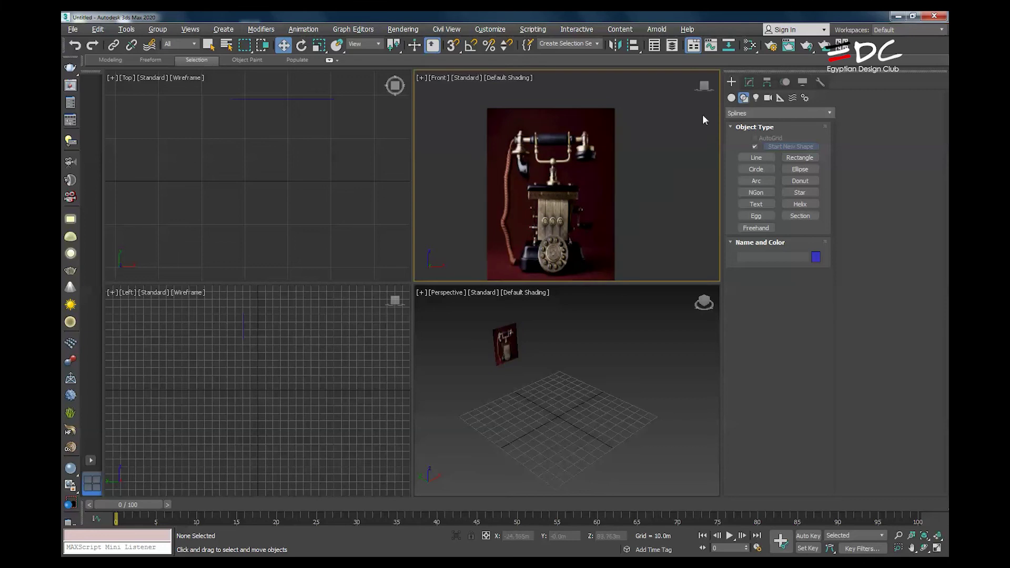
left_click(749, 82)
left_click(571, 183)
left_click(765, 113)
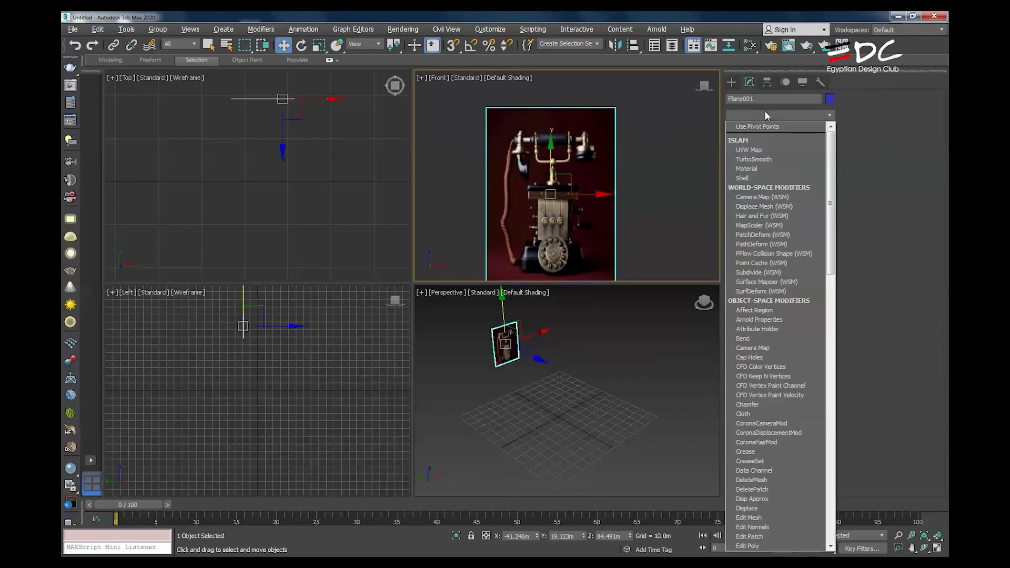
scroll(765, 113, "down", 1)
left_click(757, 129)
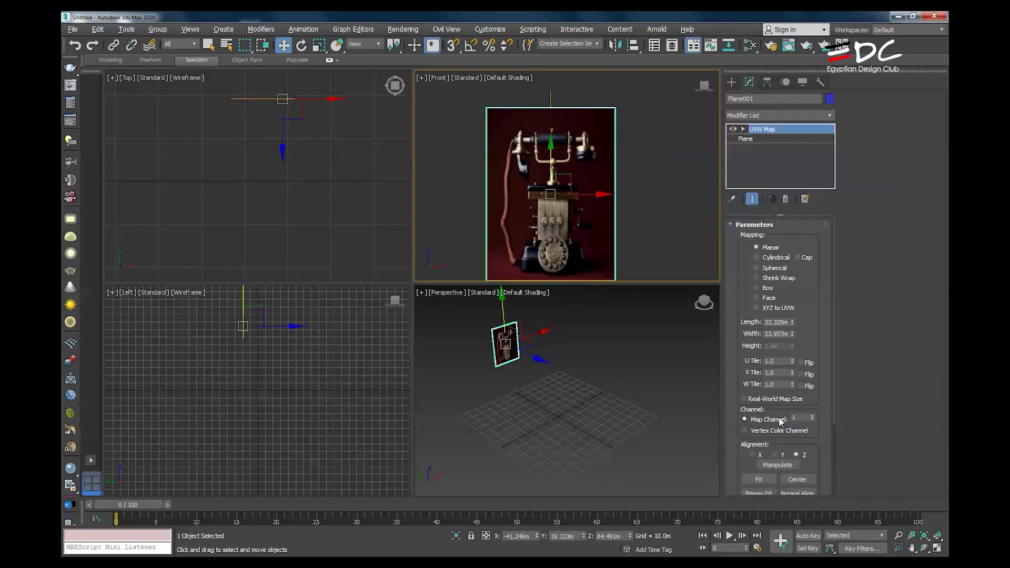
left_click(752, 401)
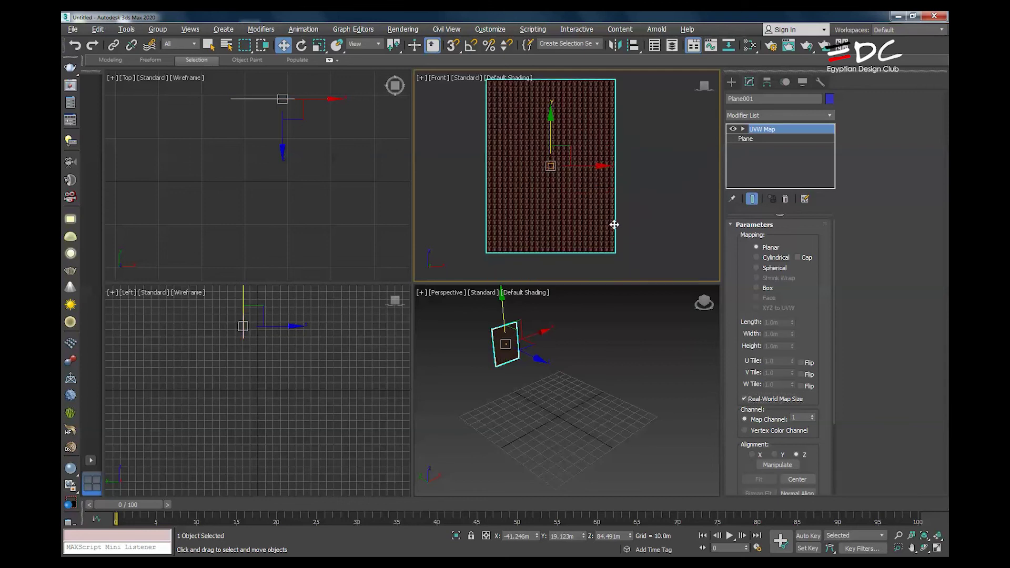
Examine the image tiling on the enlarged plane and remove its UVW Map modifier
key("alt+w")
key("alt+z")
left_click_drag(501, 158, 506, 131)
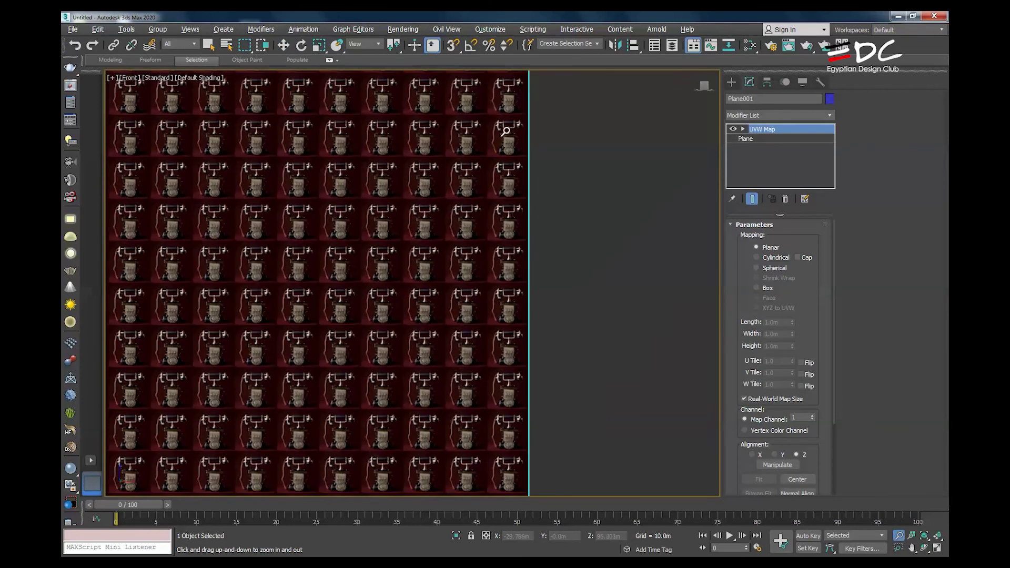
key("z")
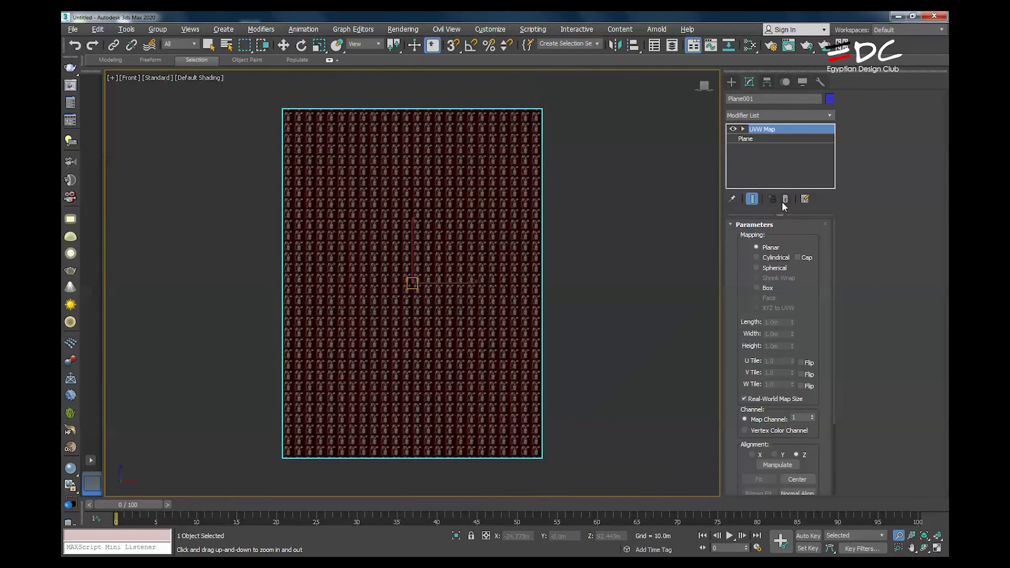
left_click(783, 200)
key("w")
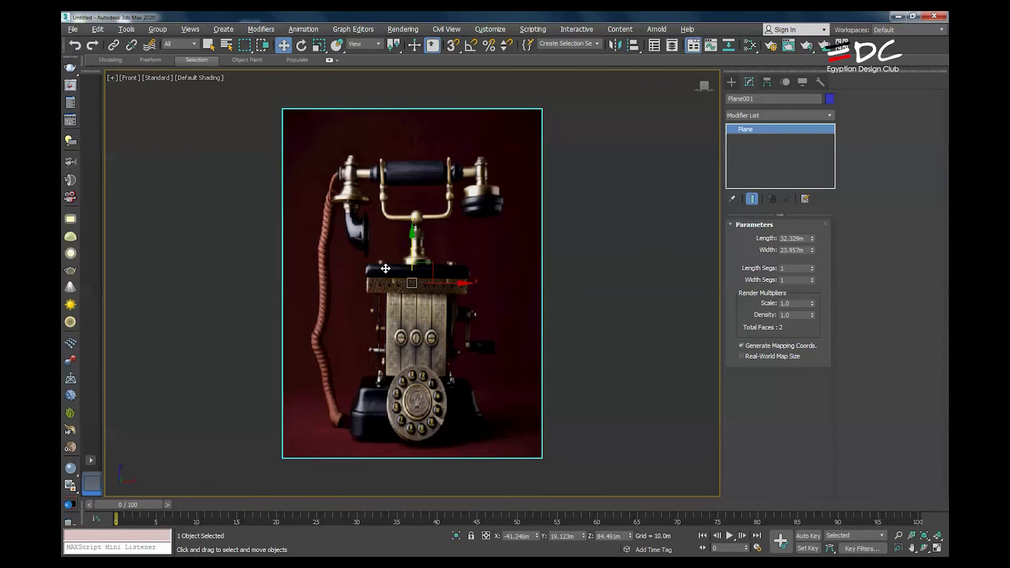
Move the telephone plane along Y to about 15.8 m in the Perspective viewport
key("alt+w")
left_click(542, 385)
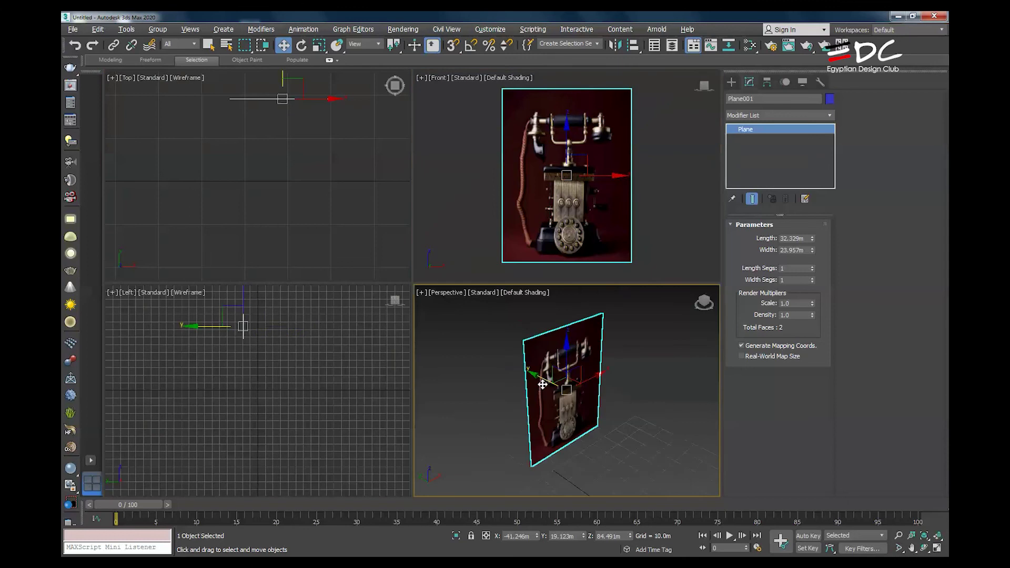
left_click_drag(523, 419, 564, 394)
Add a UVW Map modifier to the moved telephone plane
left_click(754, 113)
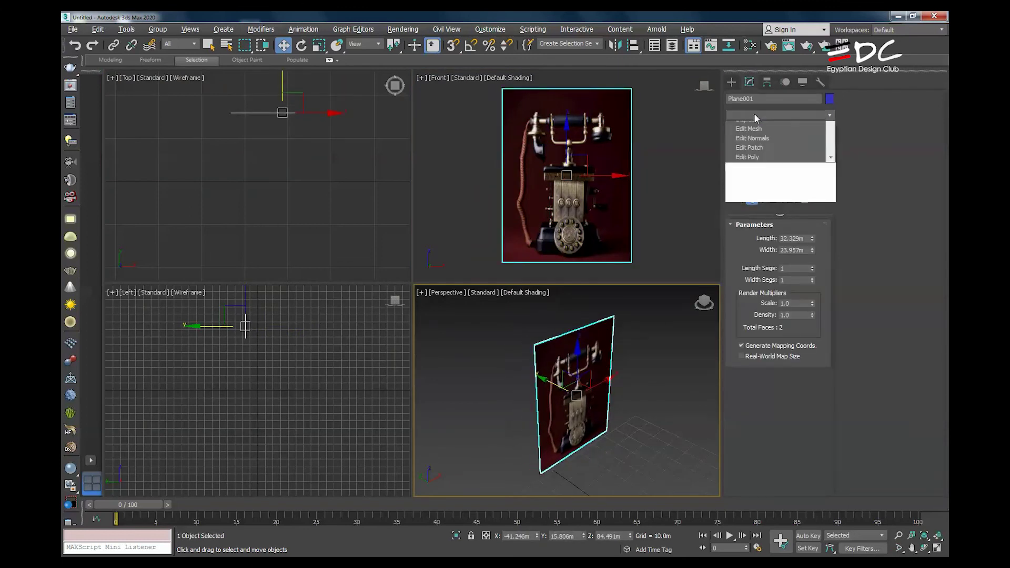
key("u")
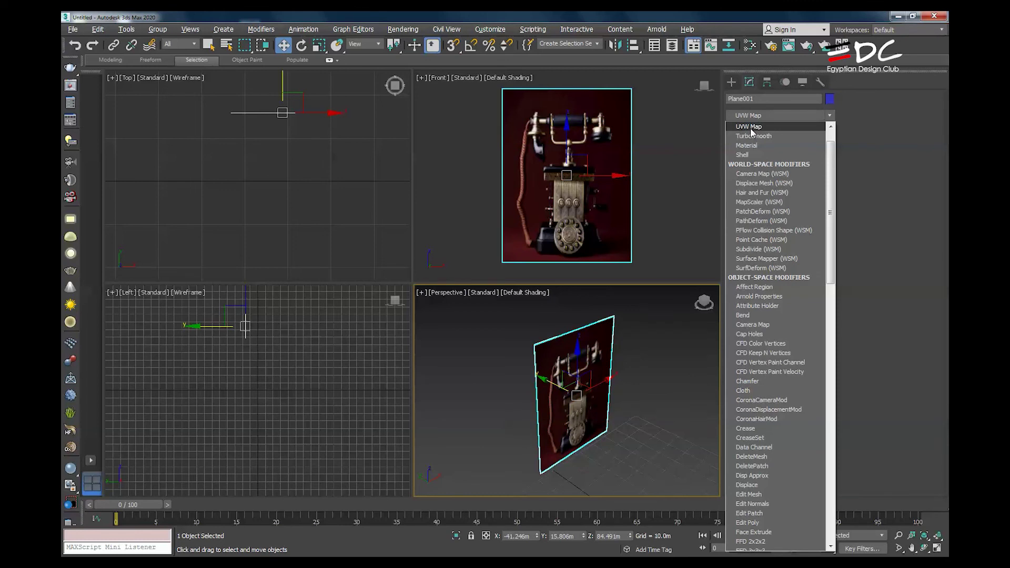
left_click(750, 128)
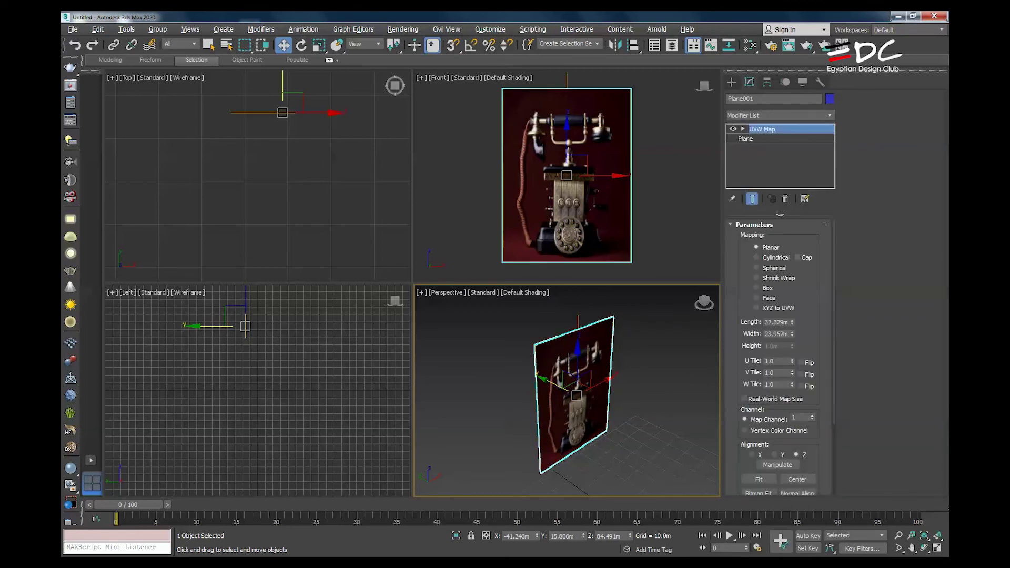
Switch to the Session5.txt notes in Notepad, highlight "UVW MAP modifier", and return to 3ds Max
left_click(875, 563)
key("alt+Tab")
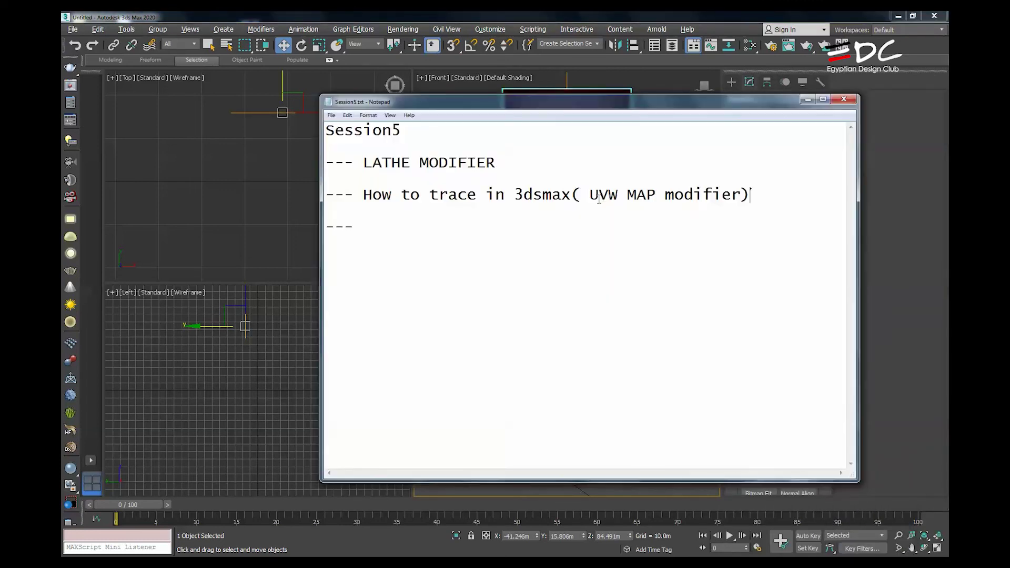
left_click_drag(590, 198, 744, 194)
left_click_drag(793, 105, 421, 168)
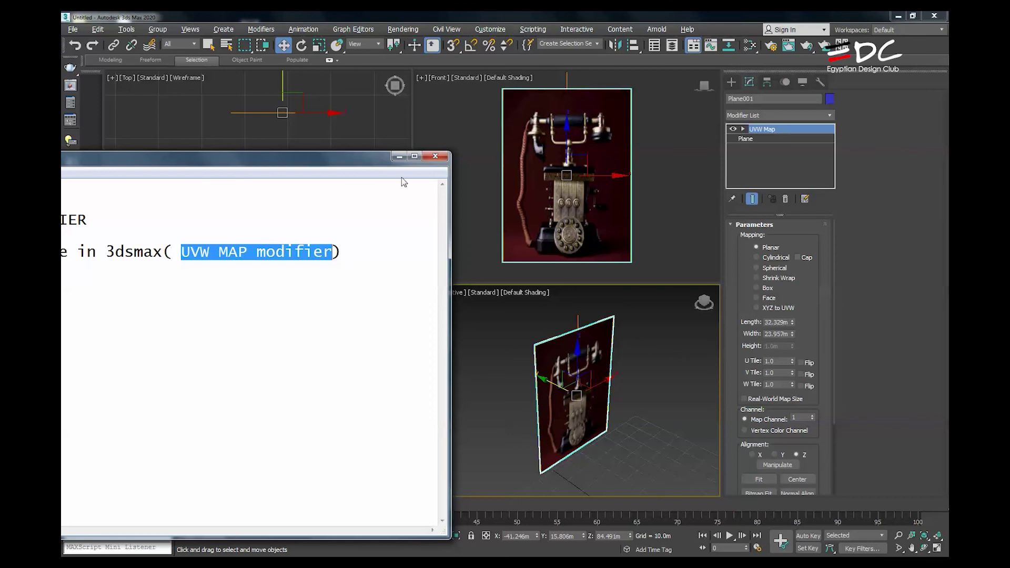
left_click(400, 156)
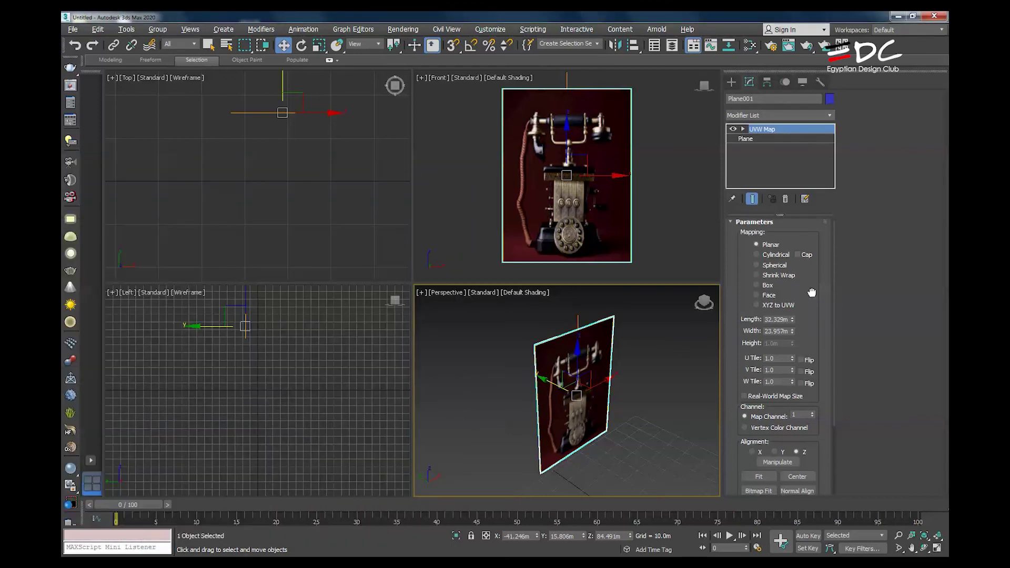
Toggle Real-World Map Size in the UVW Map parameters, leaving it enabled
scroll(812, 293, "down", 2)
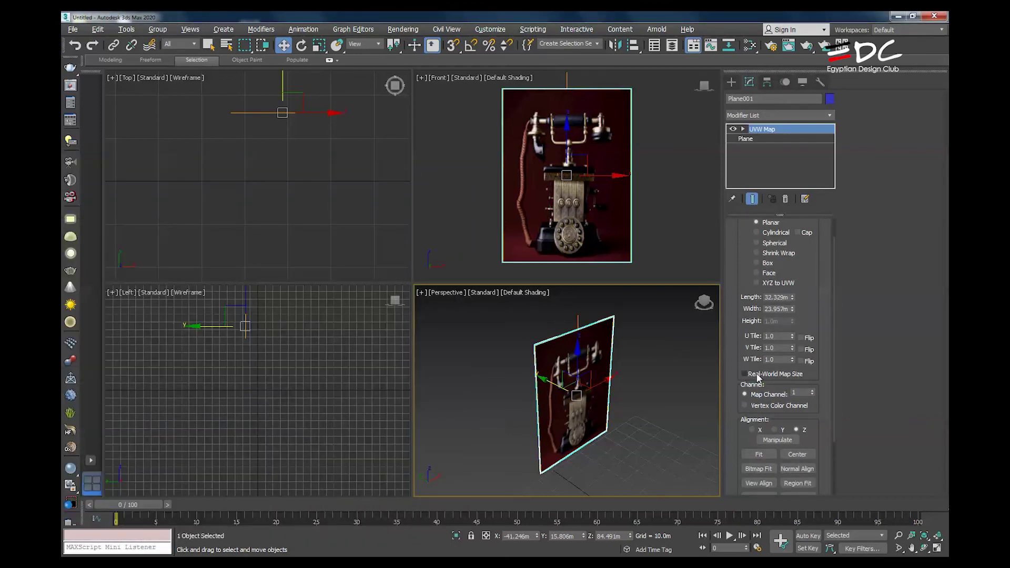
left_click(759, 374)
left_click(765, 375)
left_click(752, 374)
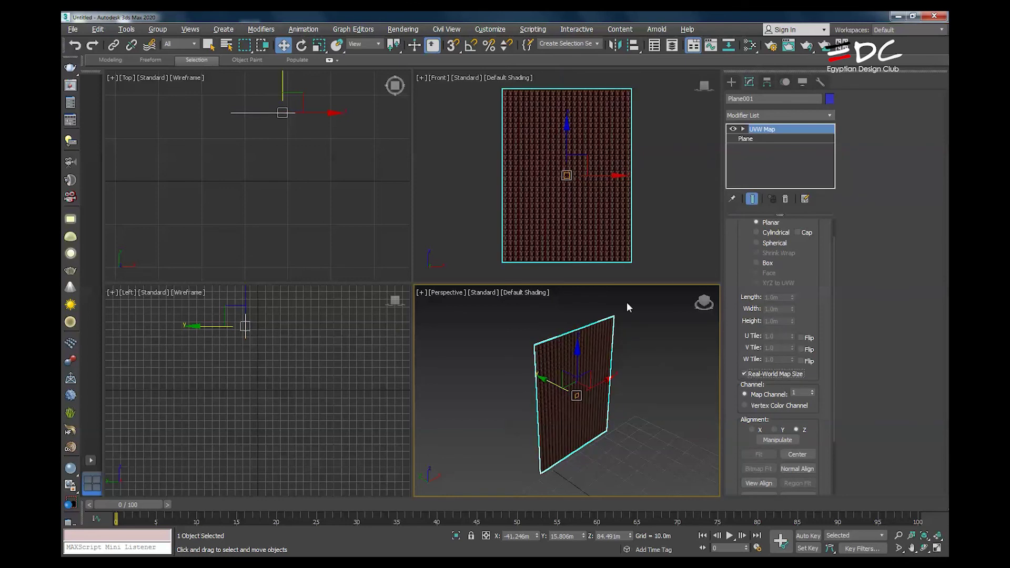
Disable Real-World Map Size in the UVW Map modifier and bitmap-fit the mapping to s-l640.jpg from the Session5 folder
left_click_drag(810, 268, 810, 302)
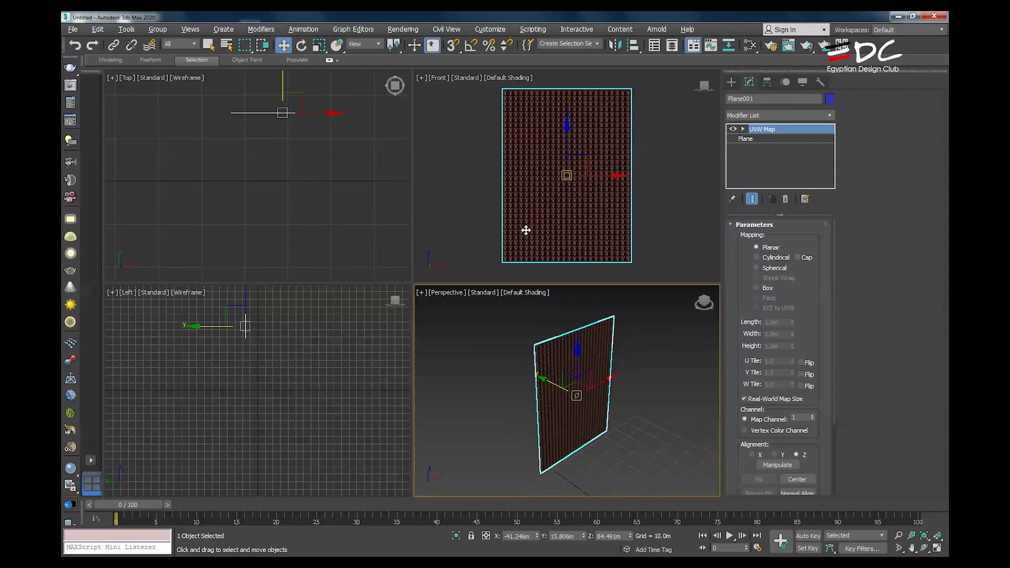
left_click(745, 399)
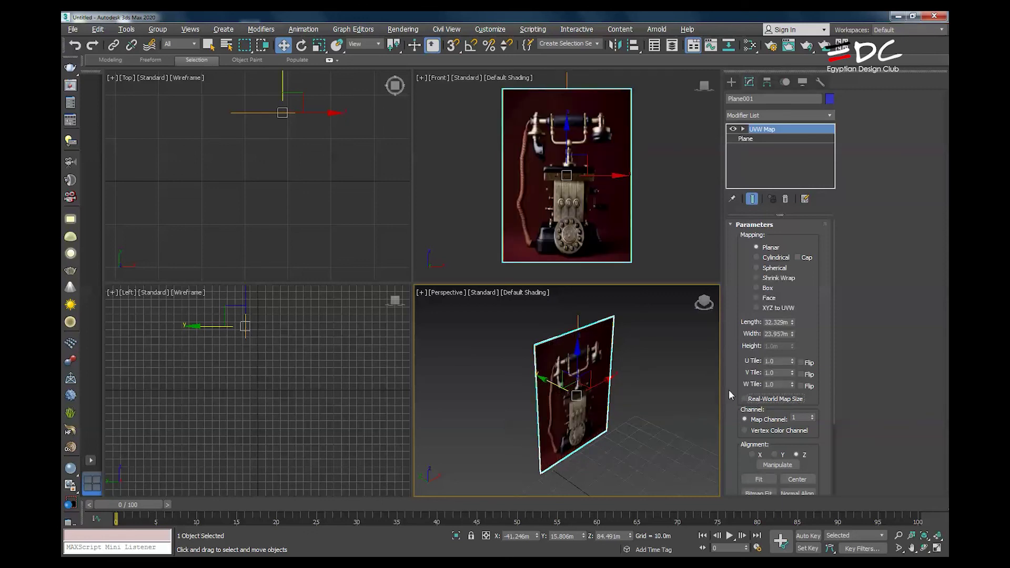
scroll(736, 372, "down", 2)
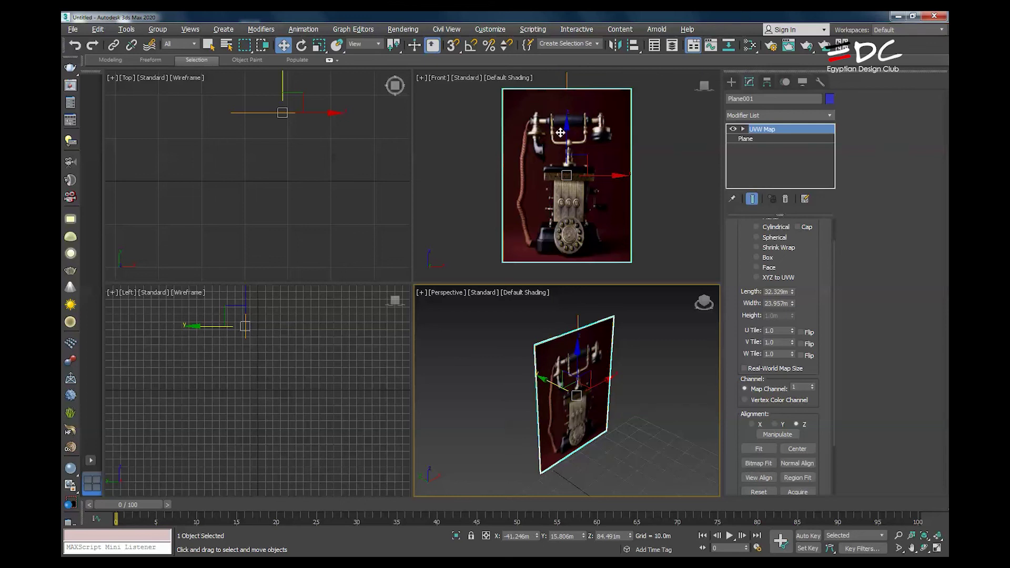
left_click(763, 463)
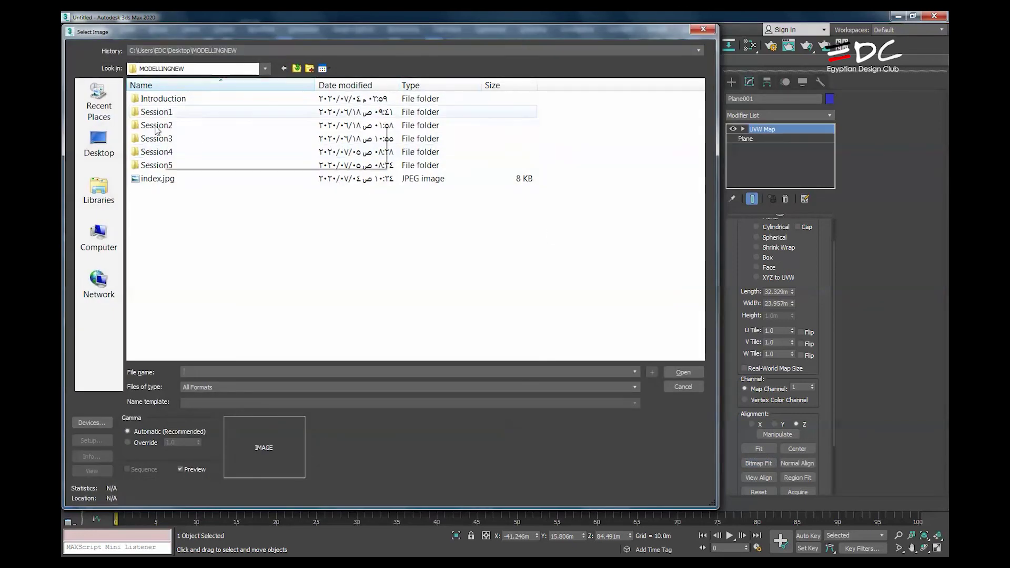
double_click(136, 164)
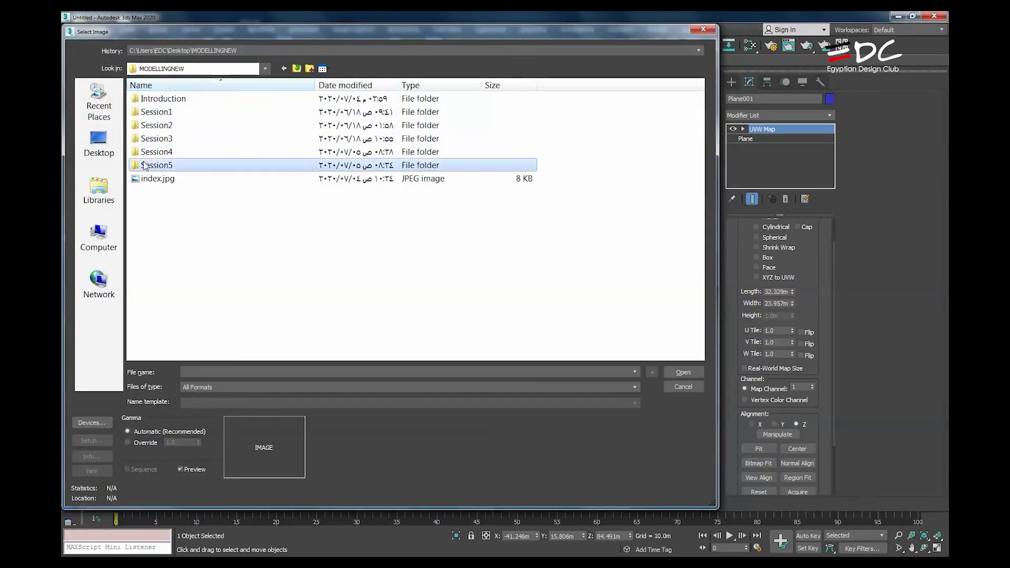
left_click(168, 135)
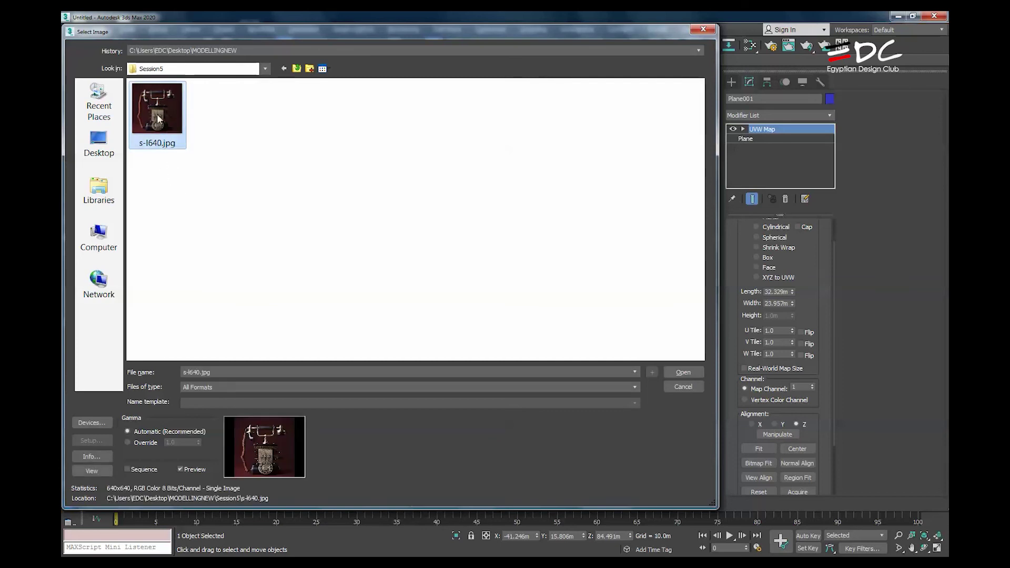
left_click(680, 372)
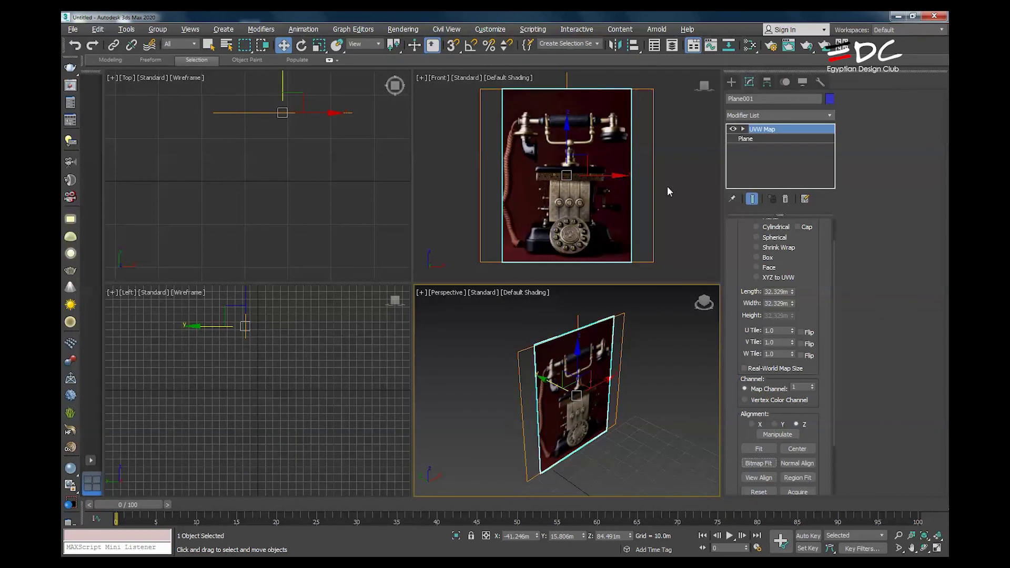
Toggle the UVW Map modifier's effect off and on to compare the telephone image on the plane
left_click(732, 129)
left_click(732, 129)
left_click(732, 130)
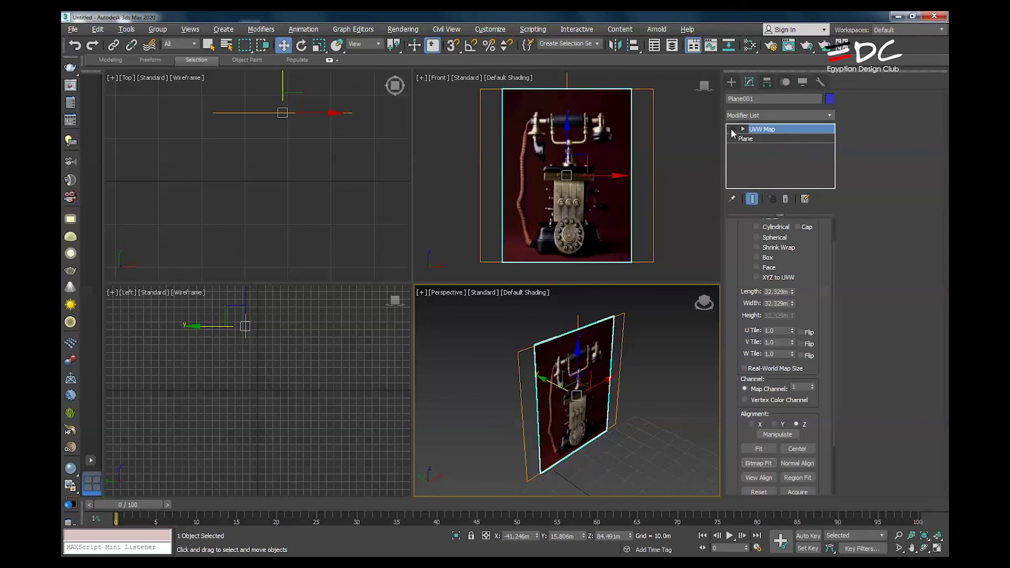
left_click(733, 131)
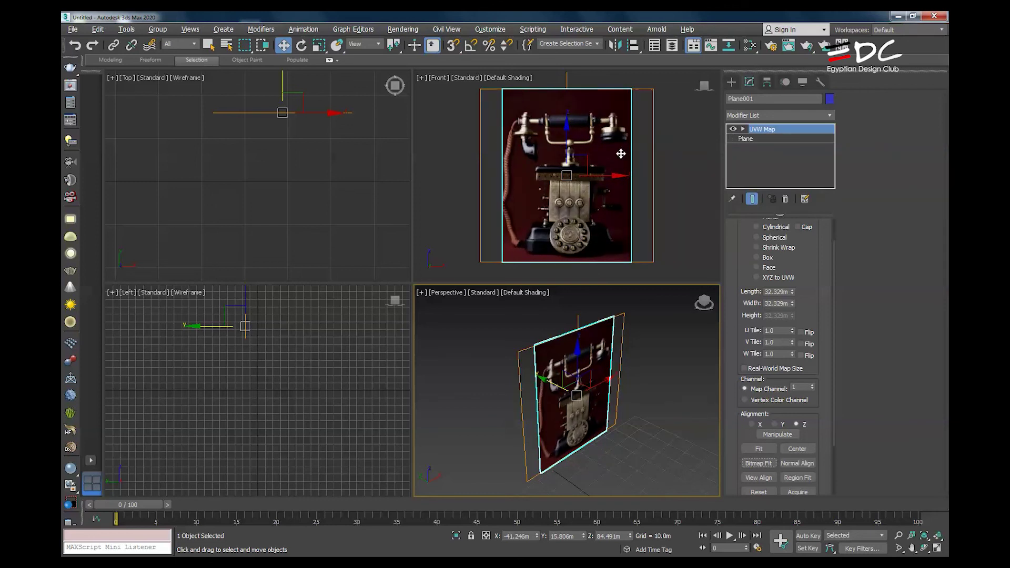
left_click(599, 185)
key("alt+w")
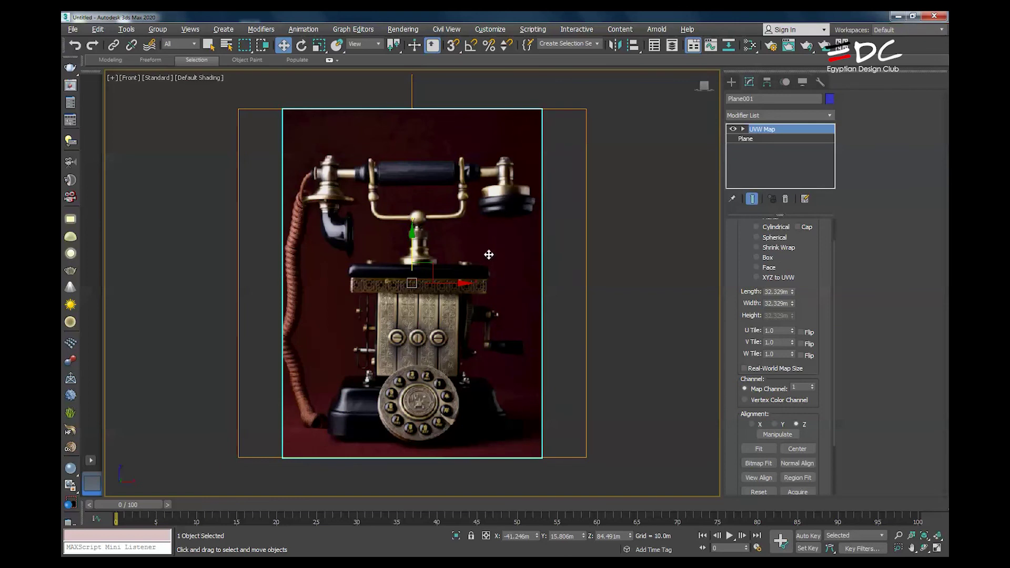
key("r")
left_click_drag(465, 283, 484, 286)
right_click(491, 289)
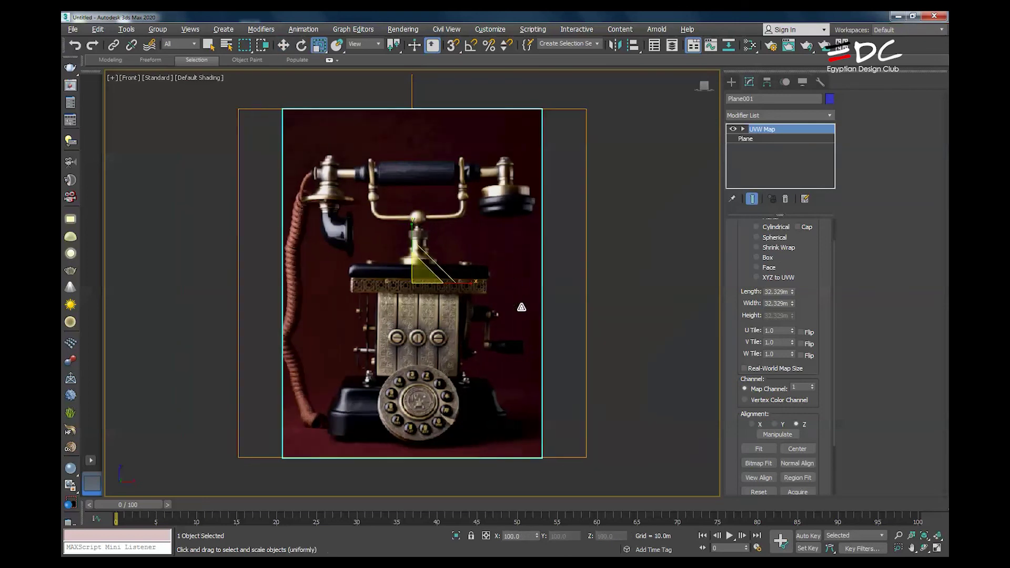
Enlarge the base plane to about 34.3 m long and 30.2 m wide, and return to the UVW Map level
left_click(738, 139)
mouse_move(812, 238)
left_mouse_down()
mouse_move(812, 246)
mouse_move(812, 235)
left_mouse_up()
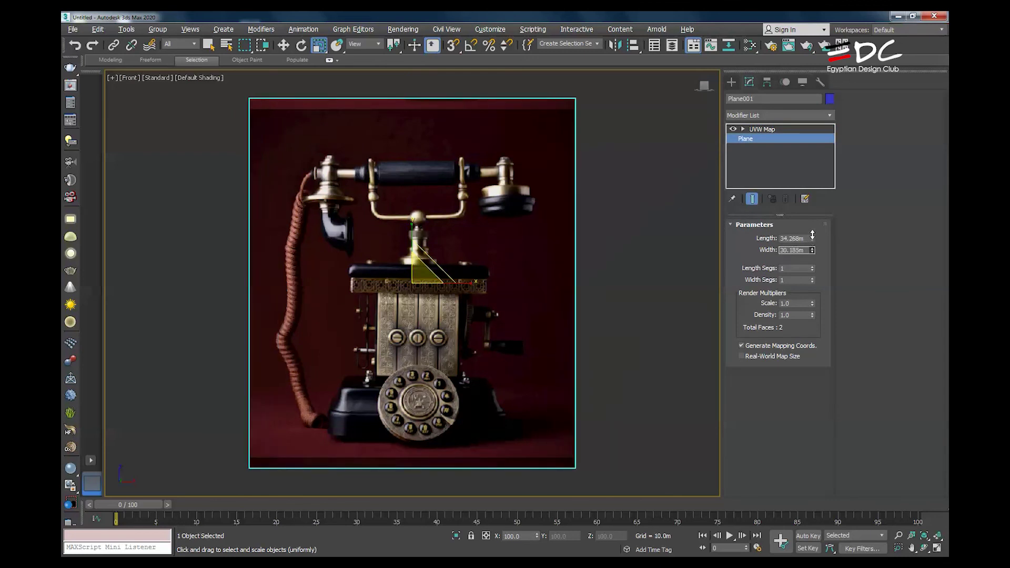
left_click(763, 129)
key("alt+w")
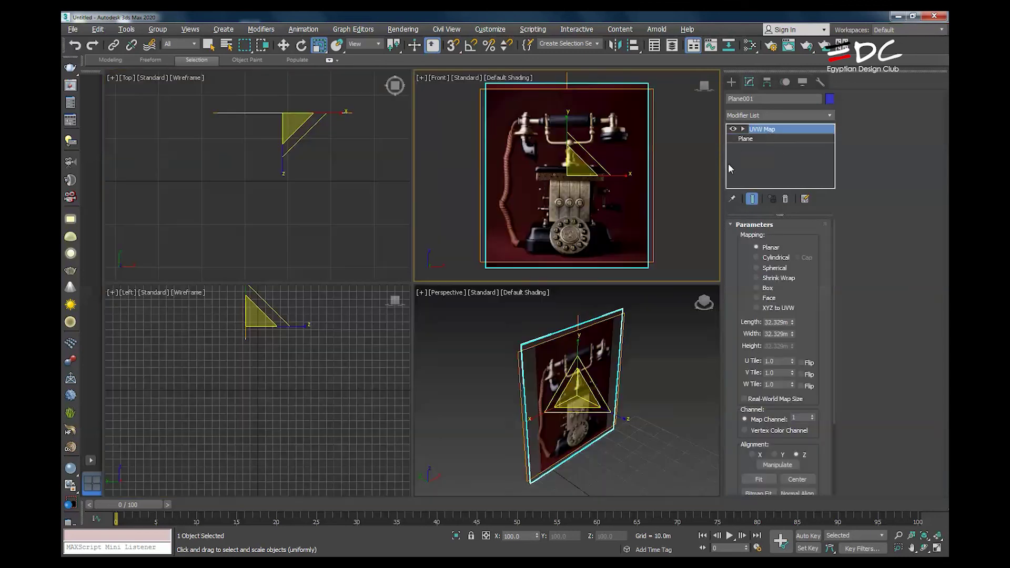
left_click(551, 304)
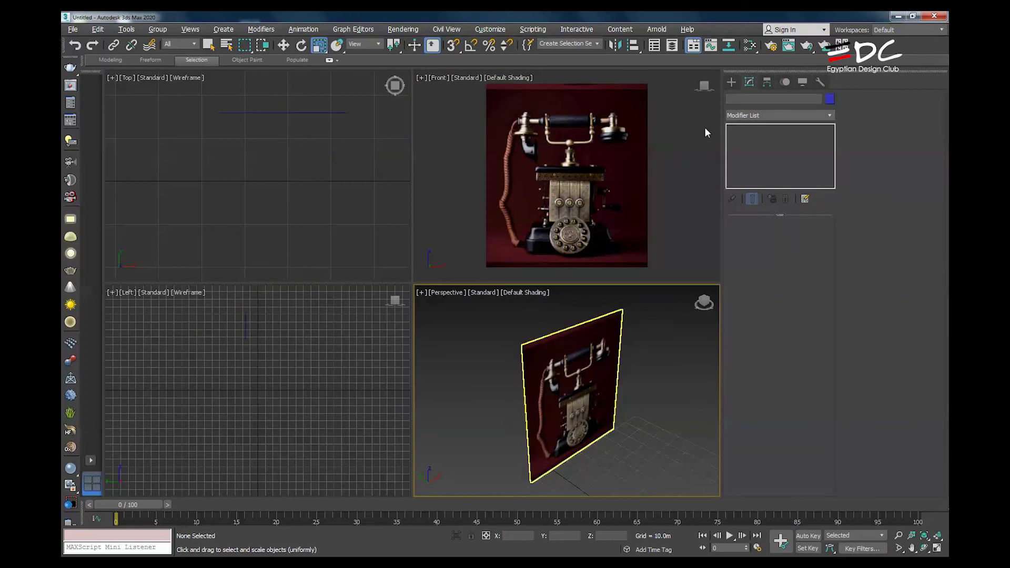
scroll(621, 351, "down", 3)
middle_click_drag(610, 347, 585, 359)
scroll(490, 165, "down", 3)
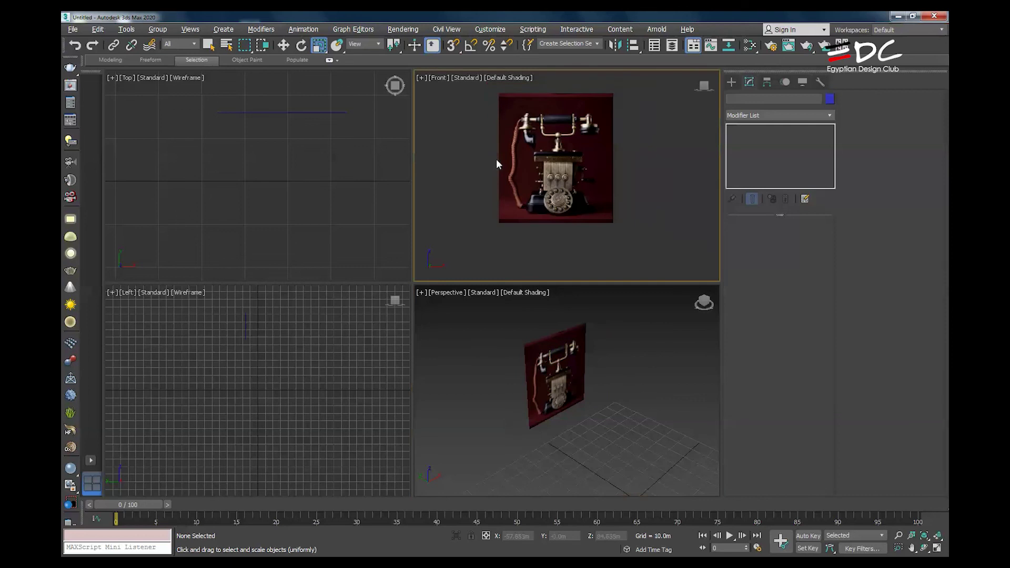
left_click(732, 82)
left_click(743, 98)
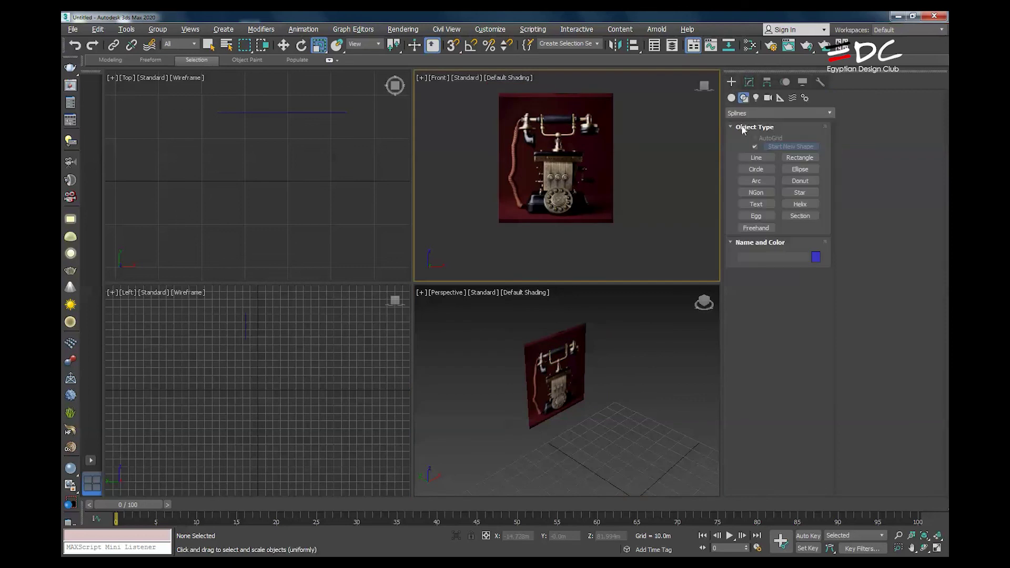
left_click(731, 98)
left_click(591, 402)
key("alt+w")
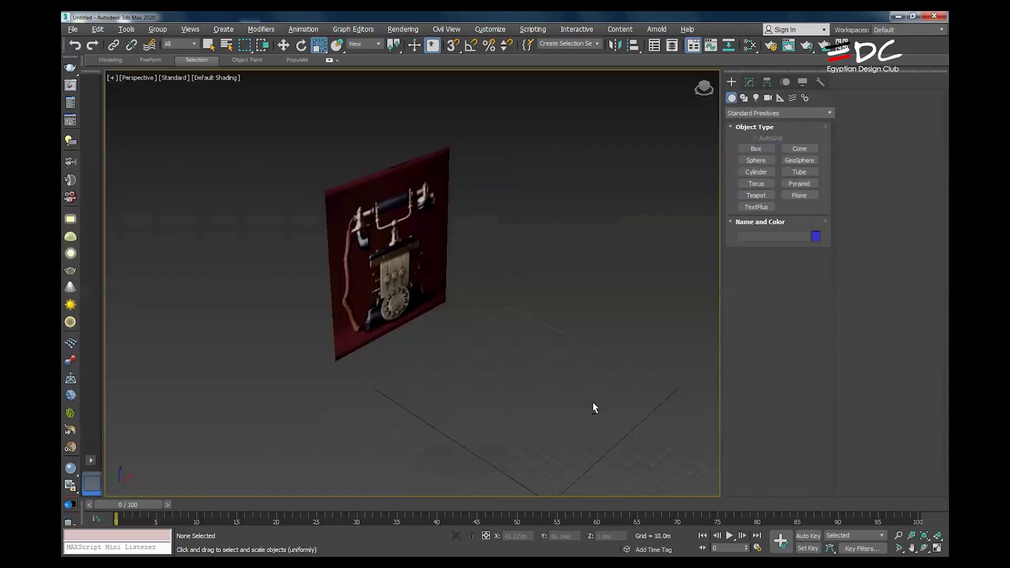
key("alt+w")
Trace the outer edge of the telephone's right earpiece with a curved spline line in the Front viewport, from its cap down to the black rim
left_click(573, 248)
key("alt+w")
key("alt+z")
left_click_drag(570, 208, 688, 122)
left_click(744, 98)
left_click(756, 157)
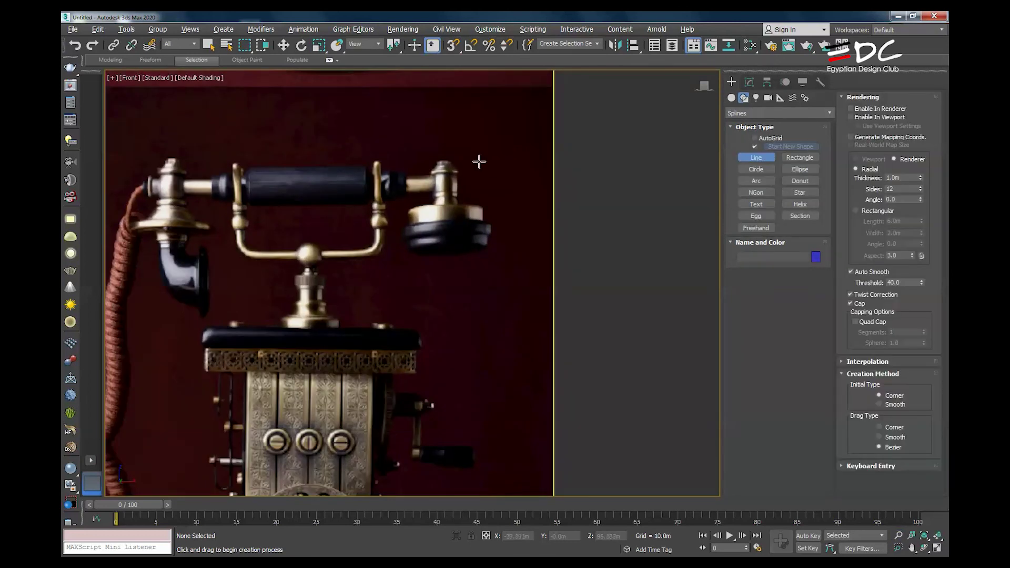
scroll(463, 174, "up", 5)
left_click(408, 152)
left_click(431, 219)
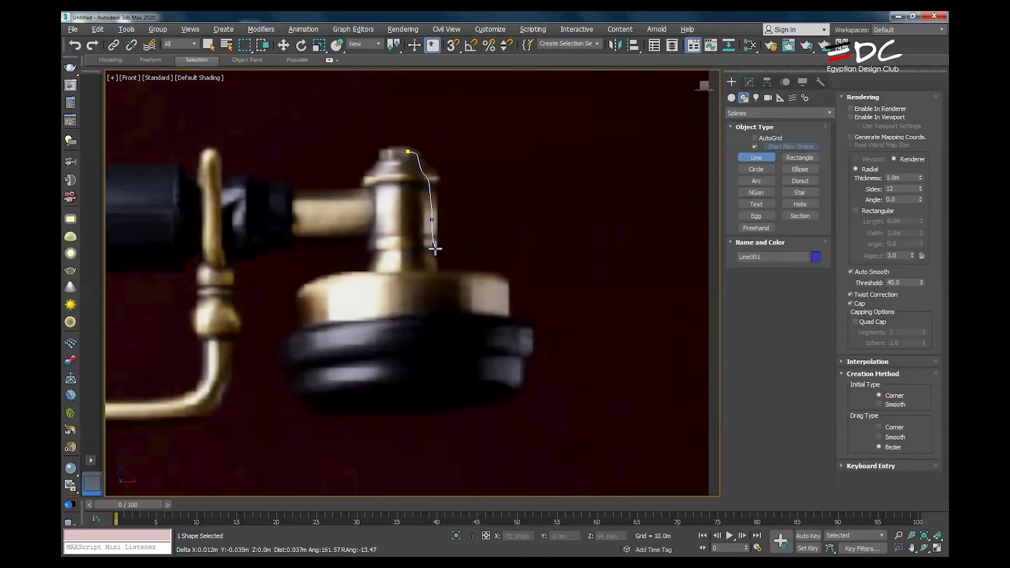
left_click(433, 244)
left_click(480, 297)
left_click(508, 331)
left_click(508, 363)
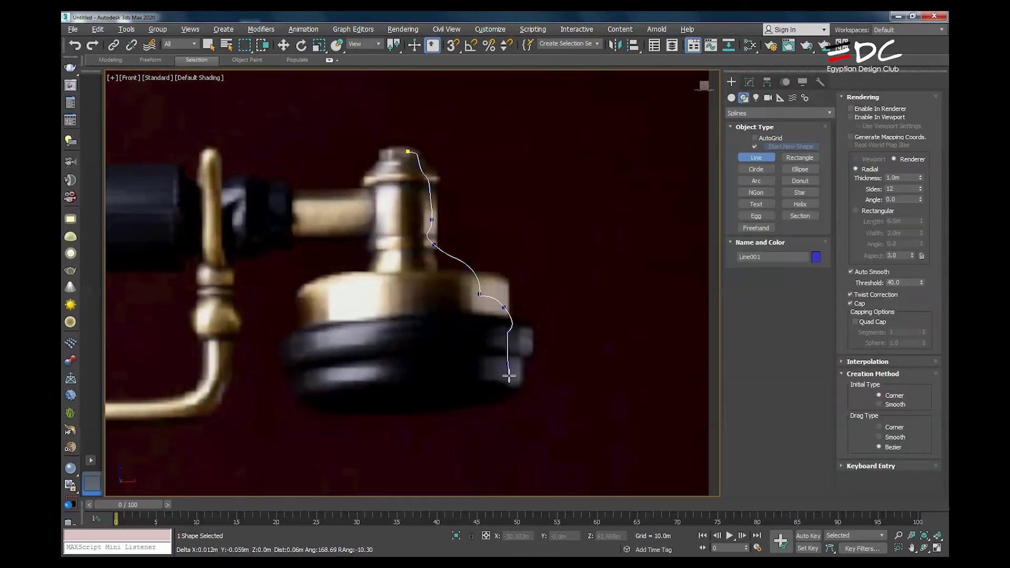
right_click(483, 388)
right_click(483, 389)
scroll(490, 338, "down", 8)
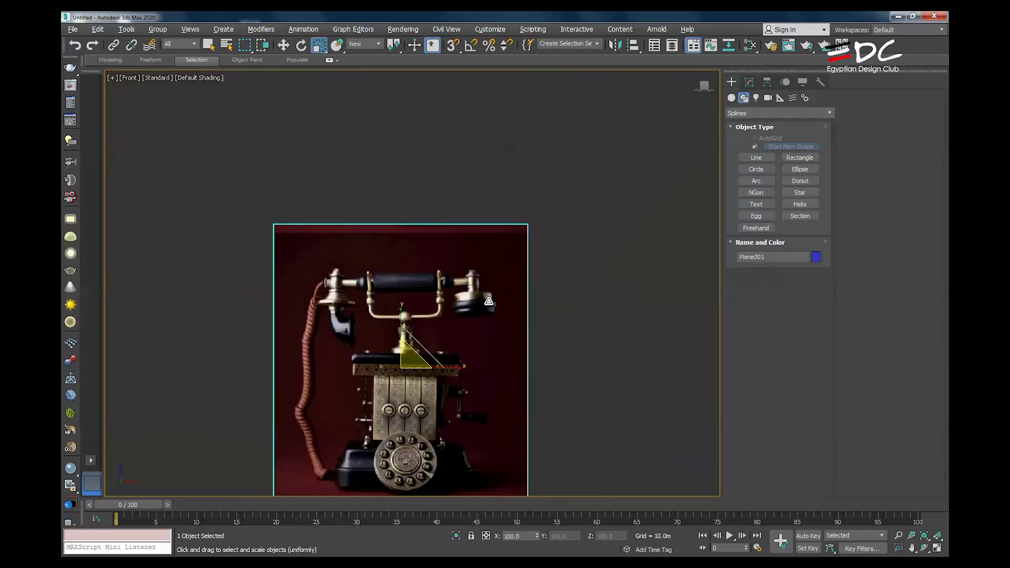
left_click(426, 360)
left_click_drag(426, 360, 484, 304)
right_click(447, 318)
right_click(484, 304)
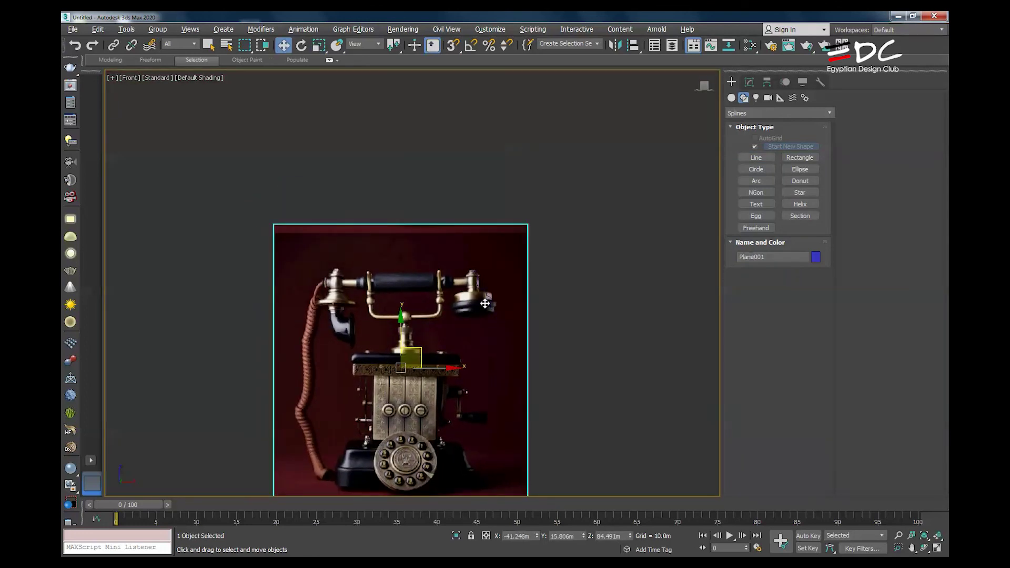
Create a wall-like box in the Perspective viewport, about 4.3 m long, 128.3 m wide and 108.1 m high
key("z")
key("alt+w")
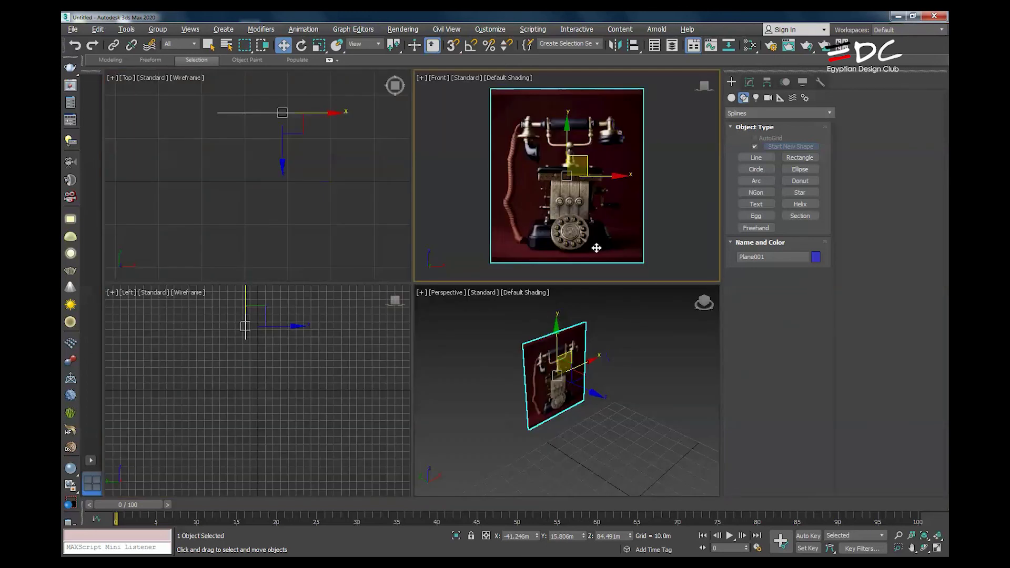
left_click(599, 304)
key("alt+w")
key("alt+z")
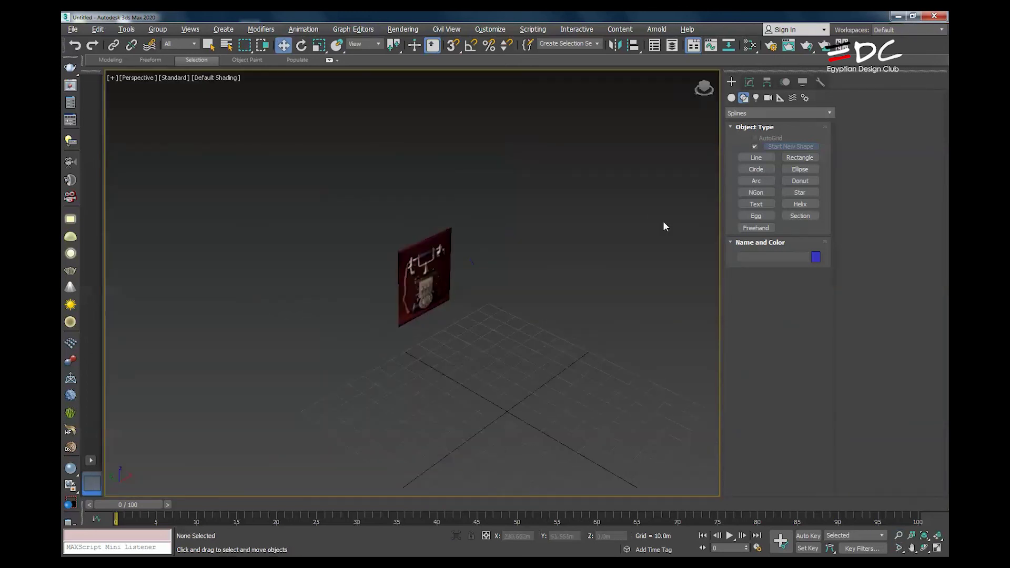
left_click(731, 97)
left_click(756, 148)
left_click_drag(583, 305, 462, 374)
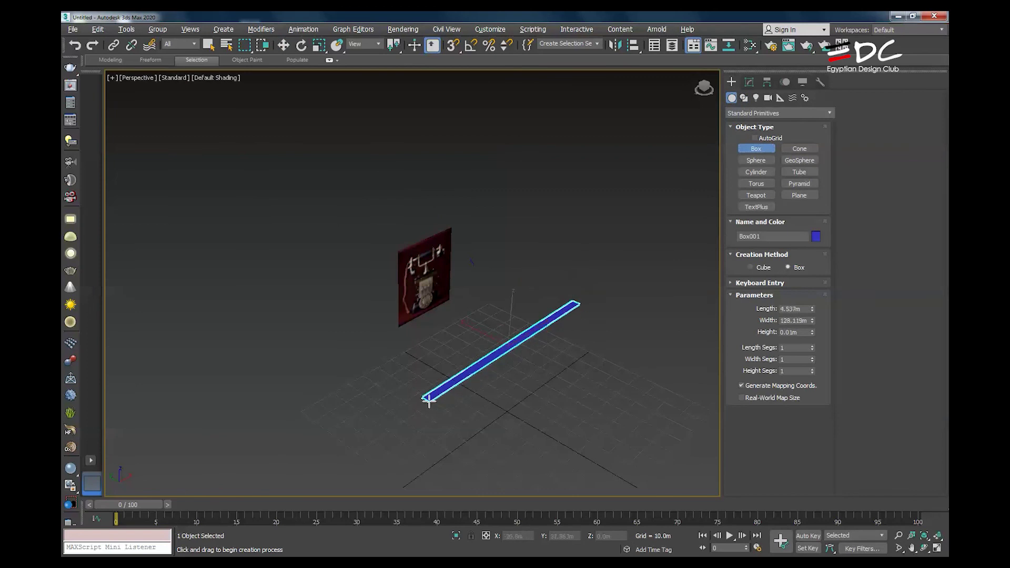
middle_click_drag(500, 237, 568, 361)
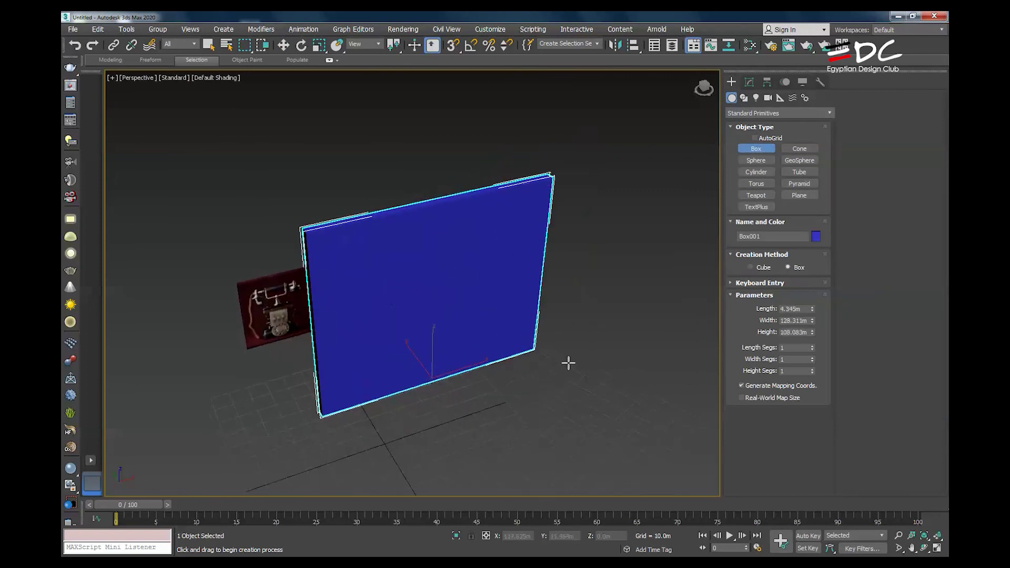
Create a second box wall perpendicular to the first wall's end, about 99.1 m long, 5.3 m wide and 110.6 m high
left_click_drag(527, 351, 640, 469)
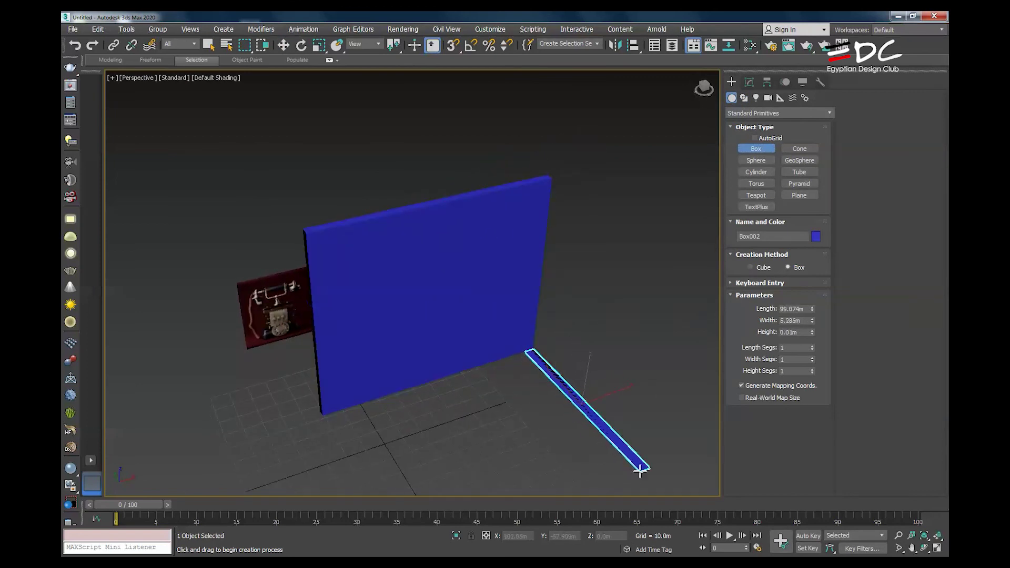
left_click(661, 279)
right_click(536, 370)
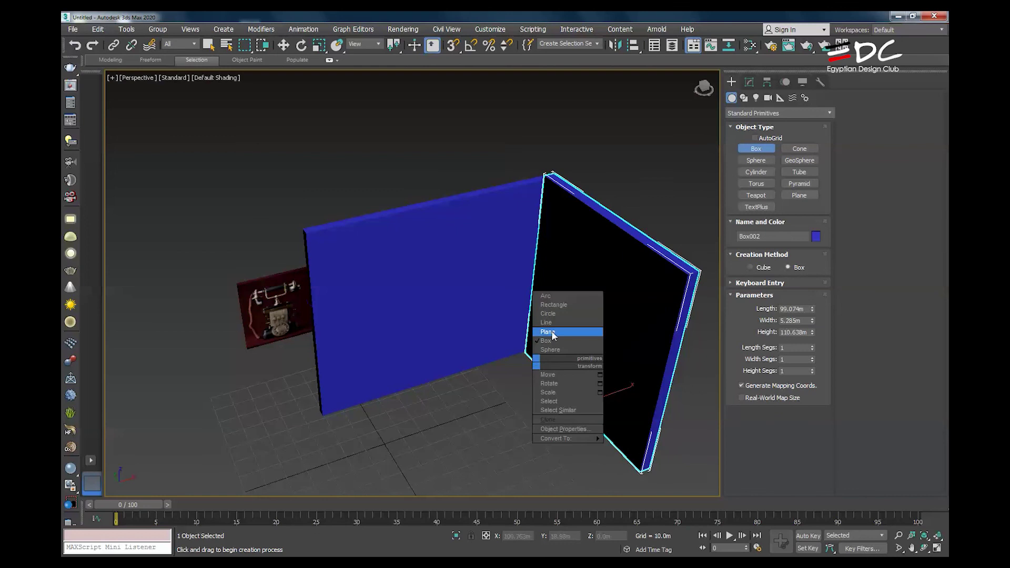
Create a small low box in the corner between the walls, about 16 m long and 46.8 m wide
left_click_drag(516, 369, 454, 411)
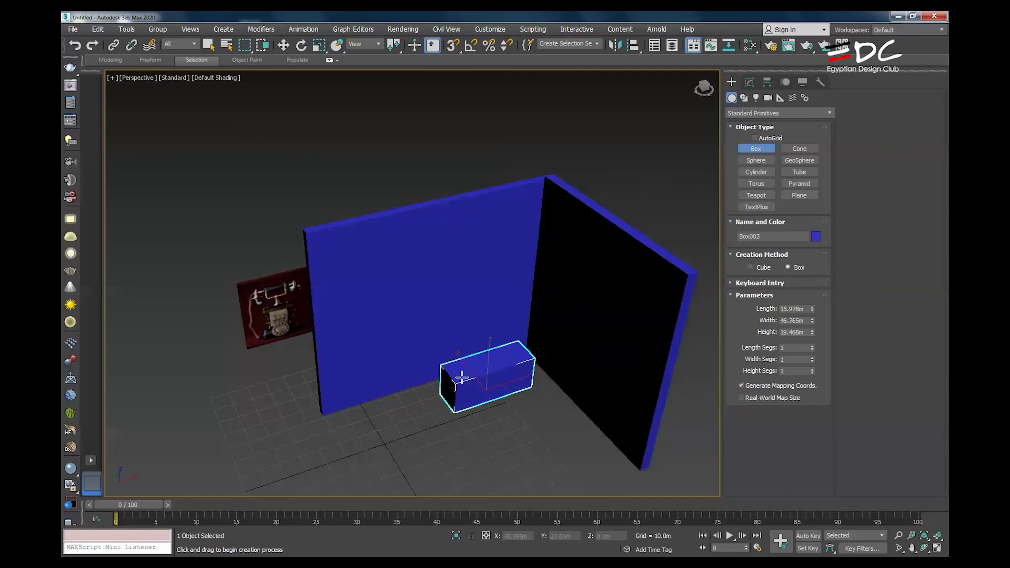
left_click(463, 372)
key("w")
Try region selections across the boxes and a move of the selected wall and small box along X
left_click_drag(494, 447, 470, 284)
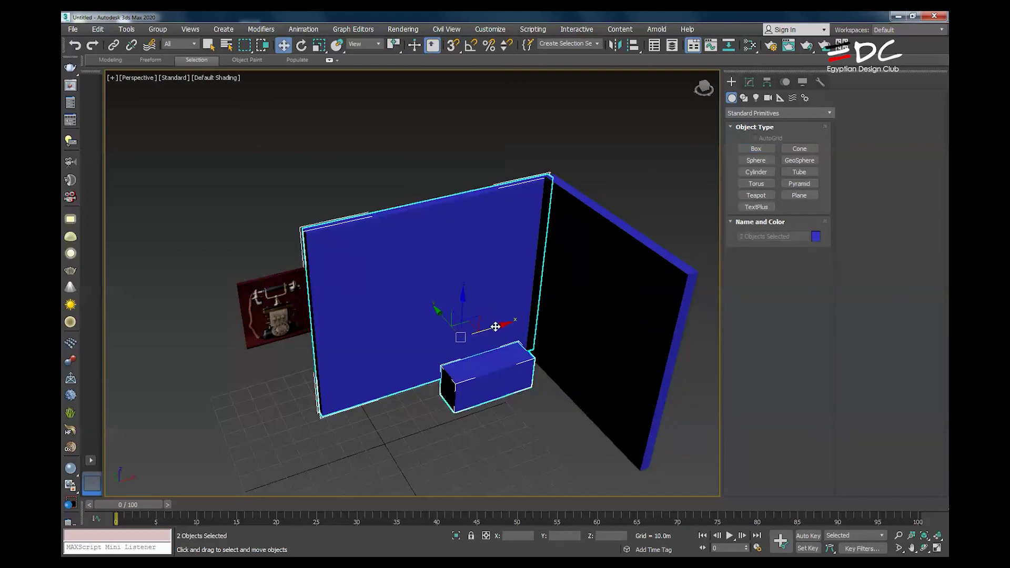
left_click_drag(494, 322, 526, 319)
right_click(526, 319)
left_click(481, 426)
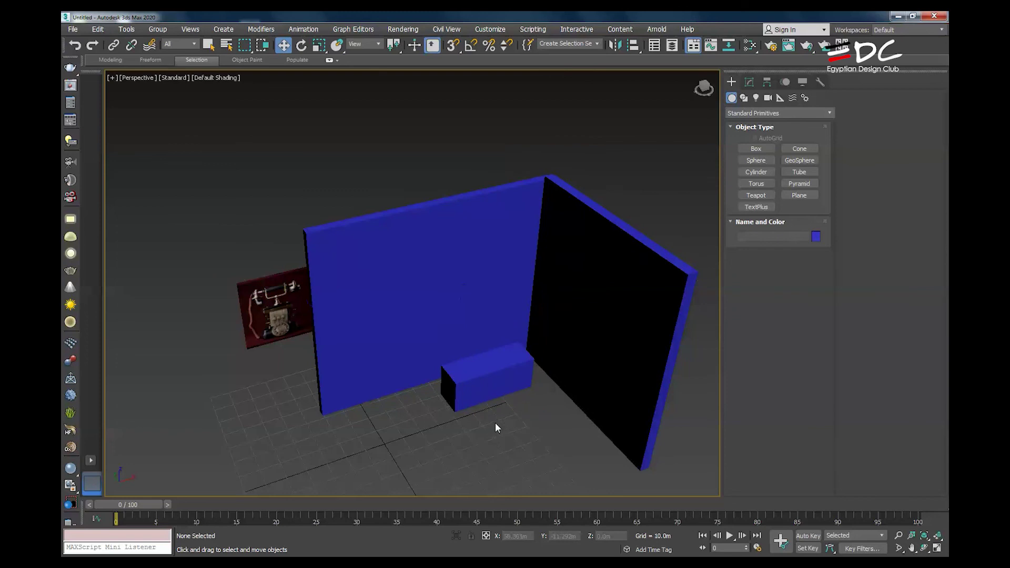
left_click_drag(494, 422, 494, 236)
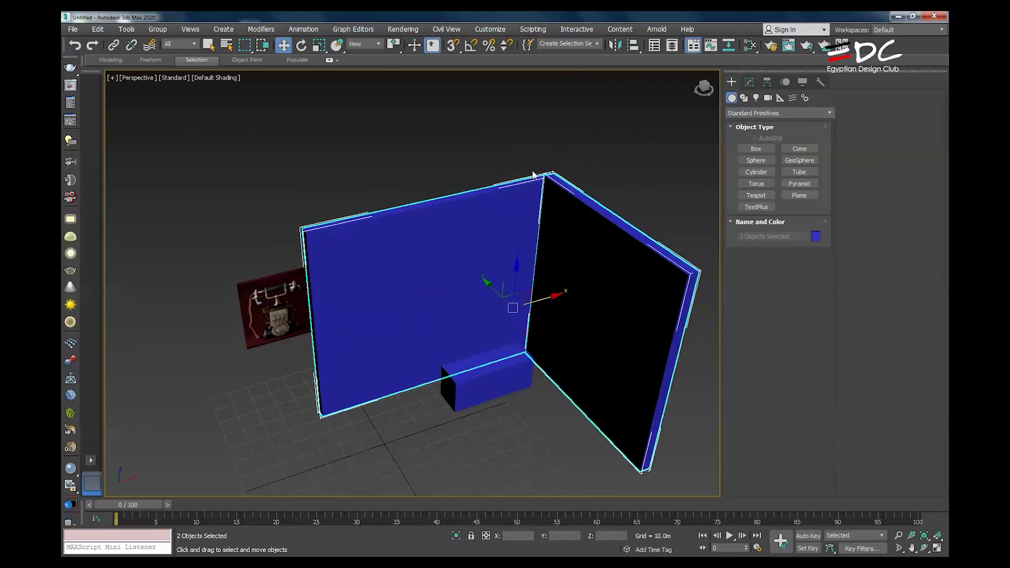
left_click(488, 154)
left_click_drag(544, 210, 545, 210)
Switch to Notepad, add FREEZE / UNFREEZE under the tracing topic in Session5.txt, and return to 3ds Max
key("alt+Tab")
left_click(368, 262)
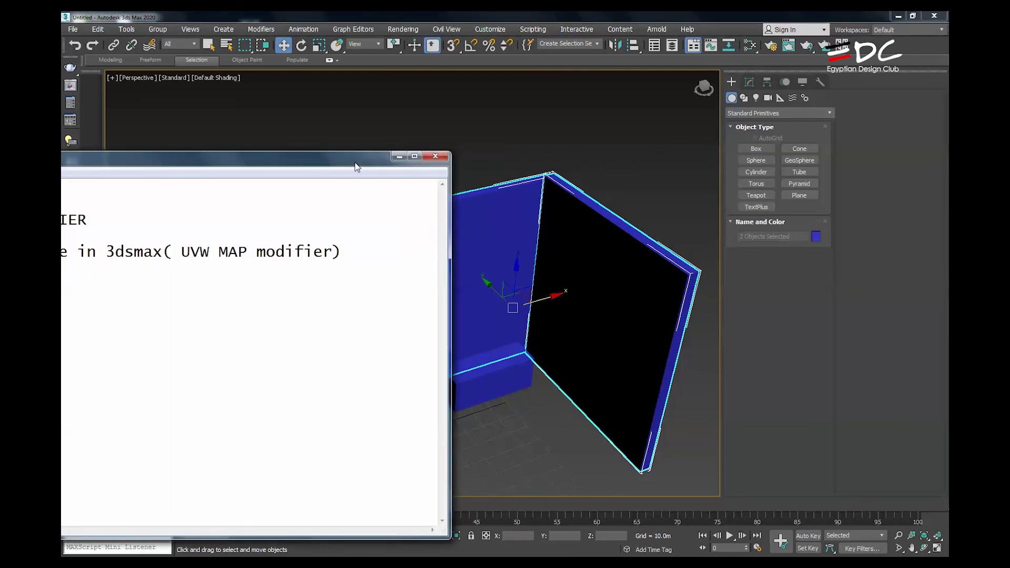
left_click_drag(356, 167, 591, 147)
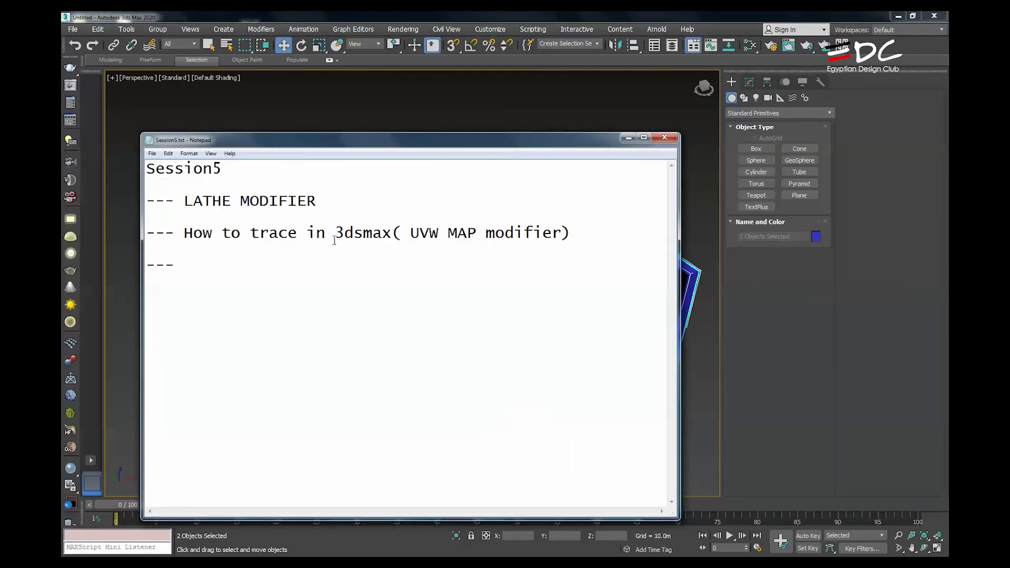
left_click(578, 233)
type("FREEZE / UNFREE")
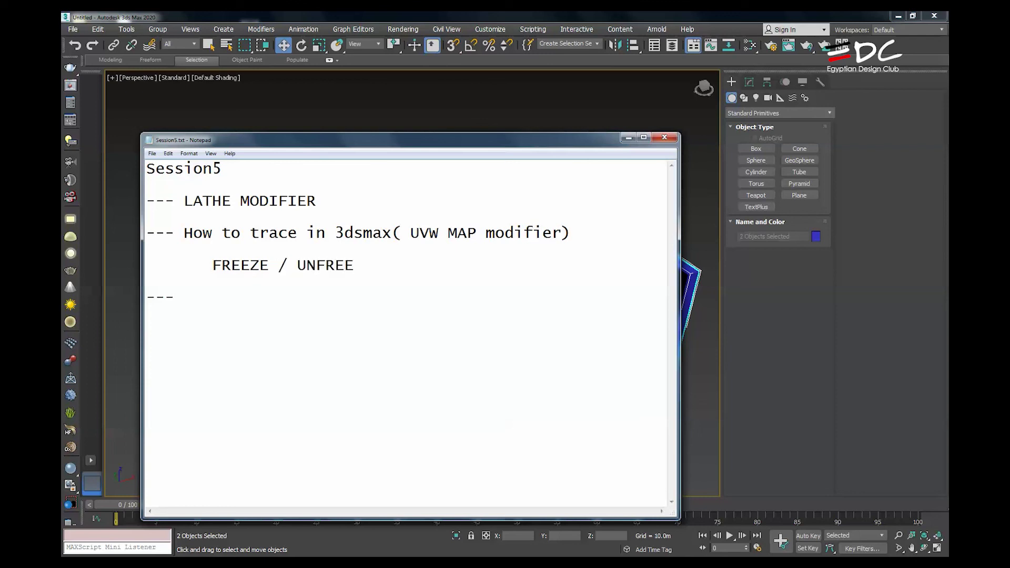
type("ZE")
left_click(644, 137)
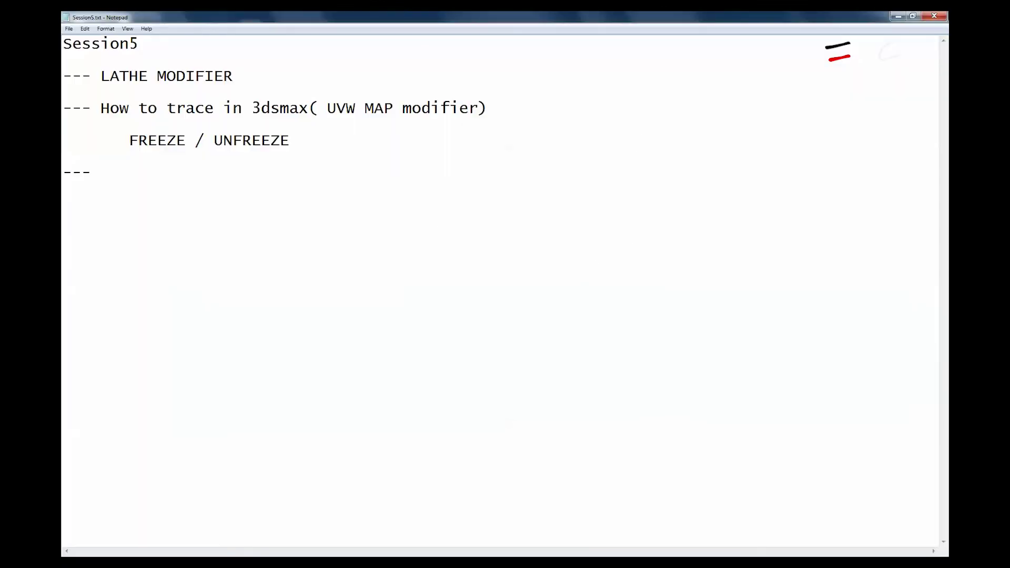
left_click(913, 16)
left_click(629, 137)
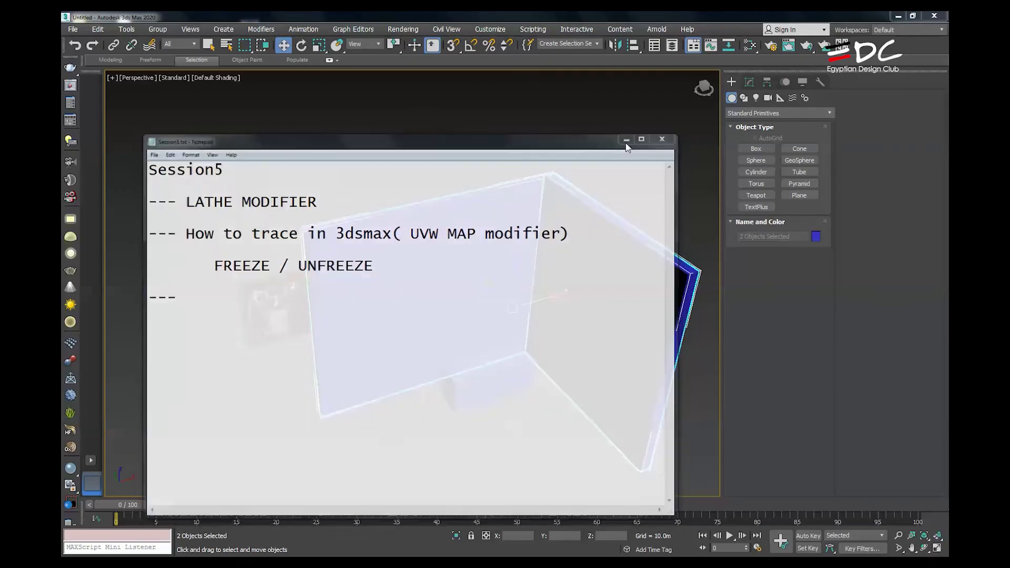
Select both wall boxes with a region around their shared upper corner and freeze them
left_click(618, 167)
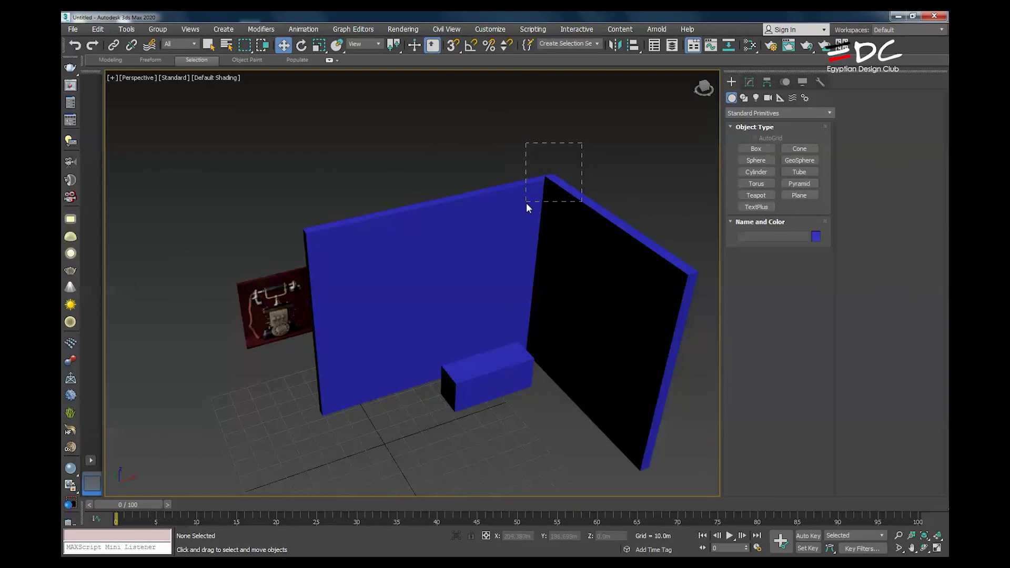
left_click_drag(527, 203, 526, 203)
left_click(564, 160)
left_click_drag(562, 153, 523, 210)
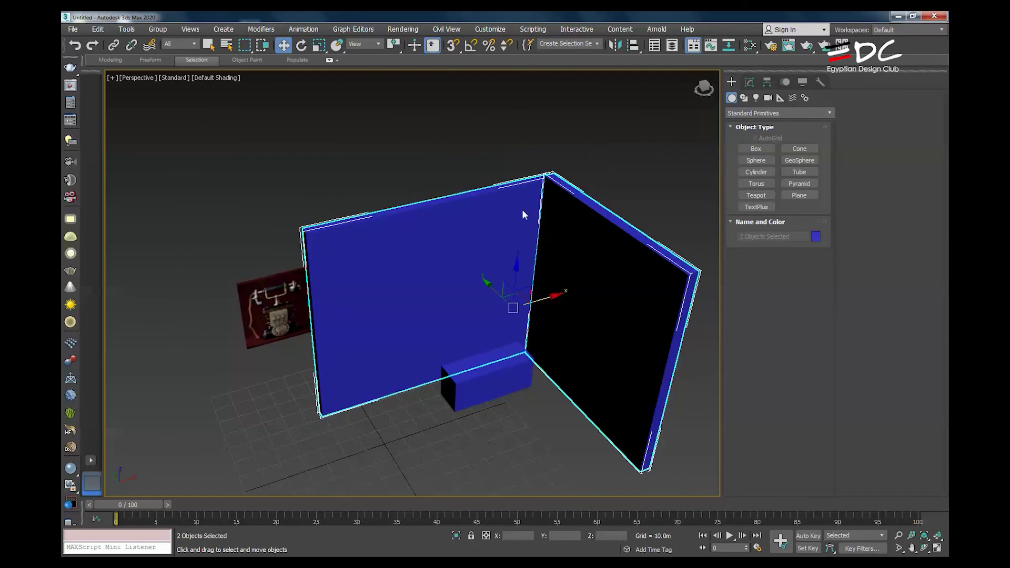
right_click(524, 253)
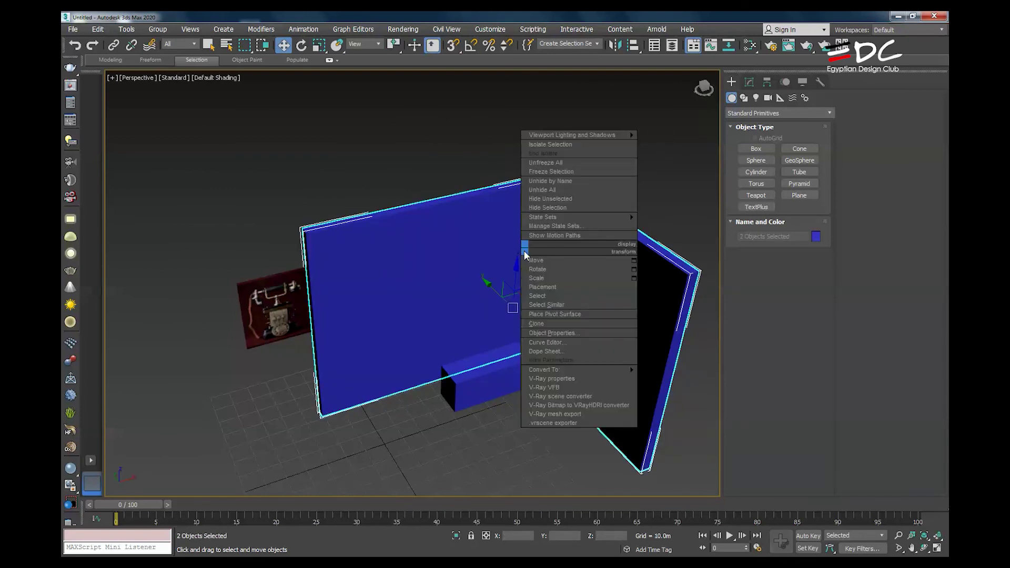
left_click(541, 172)
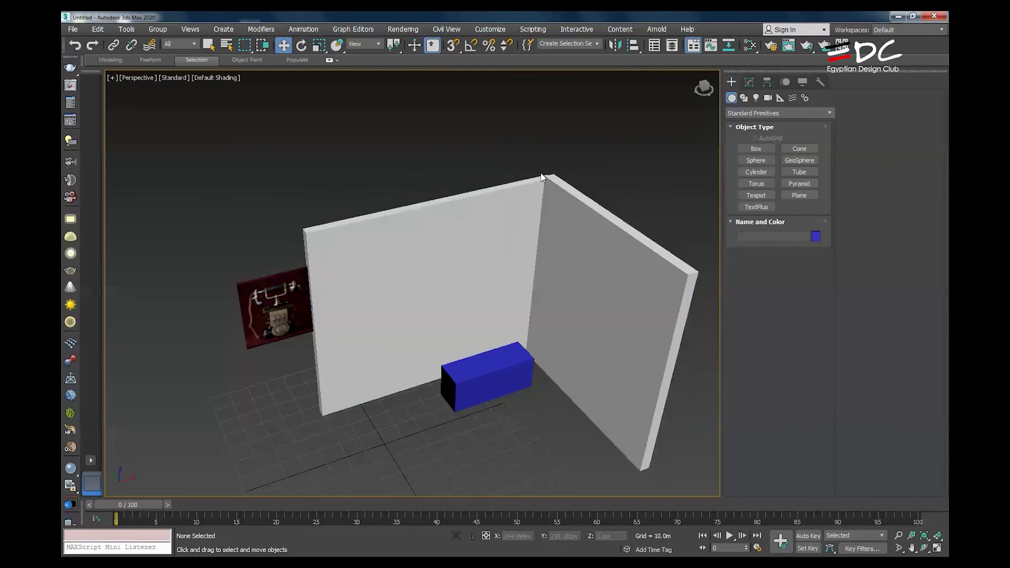
Test single and region selections across the frozen walls and the small box to see which objects can be picked
middle_click_drag(557, 304, 551, 350, "alt")
left_click(457, 316)
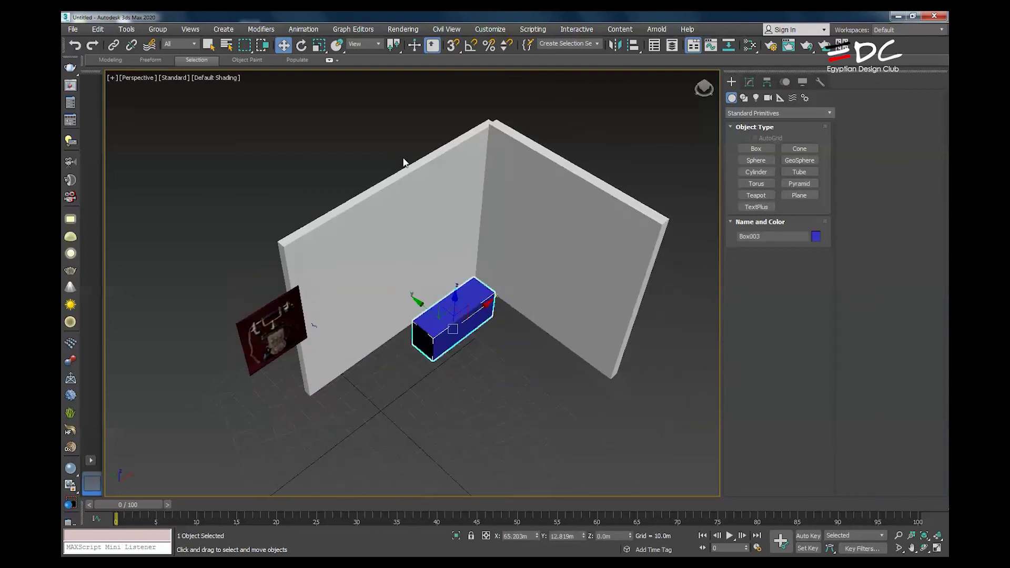
left_click(434, 239)
left_click(476, 321)
left_click(436, 133)
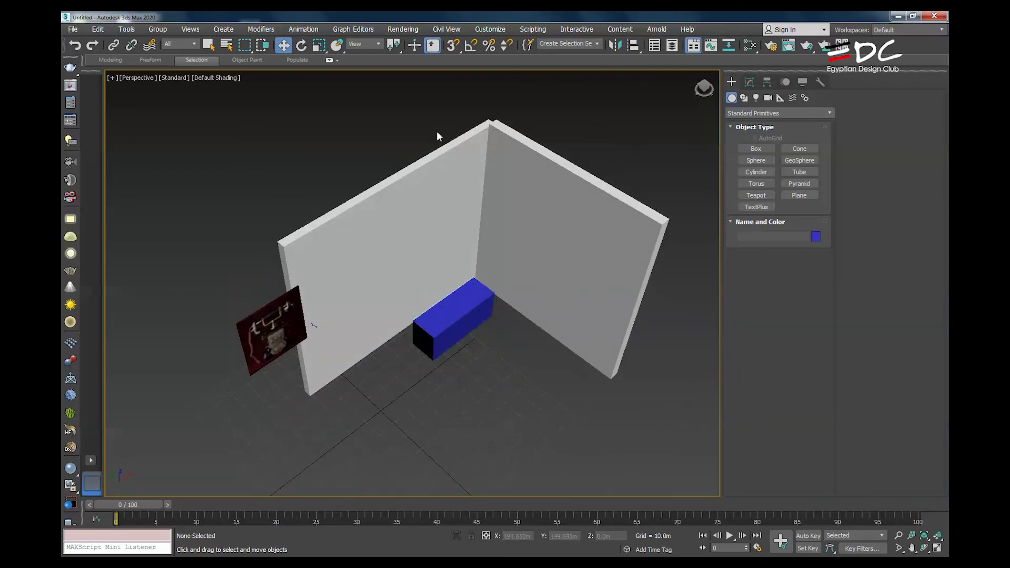
left_click(499, 303)
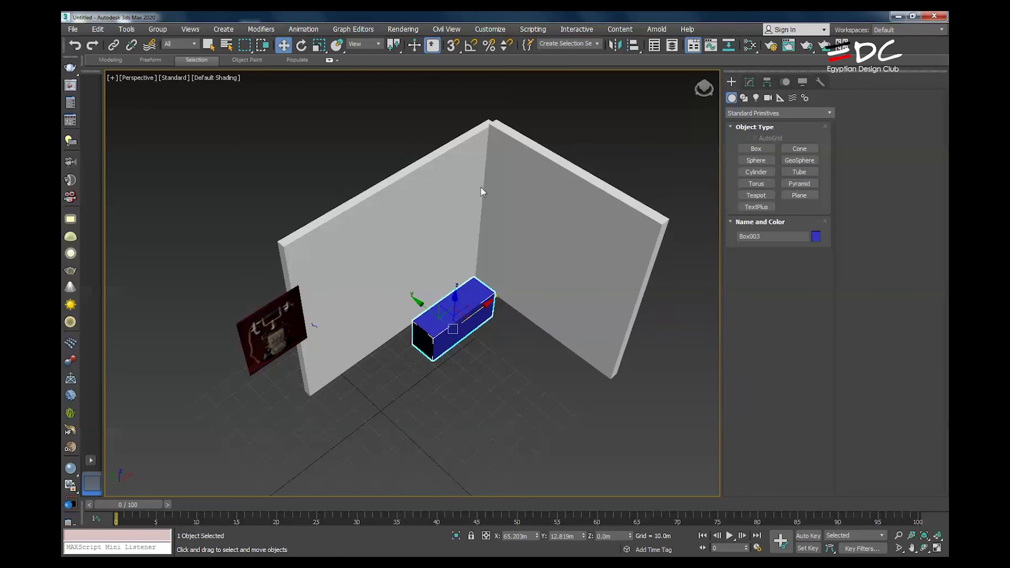
left_click(501, 363)
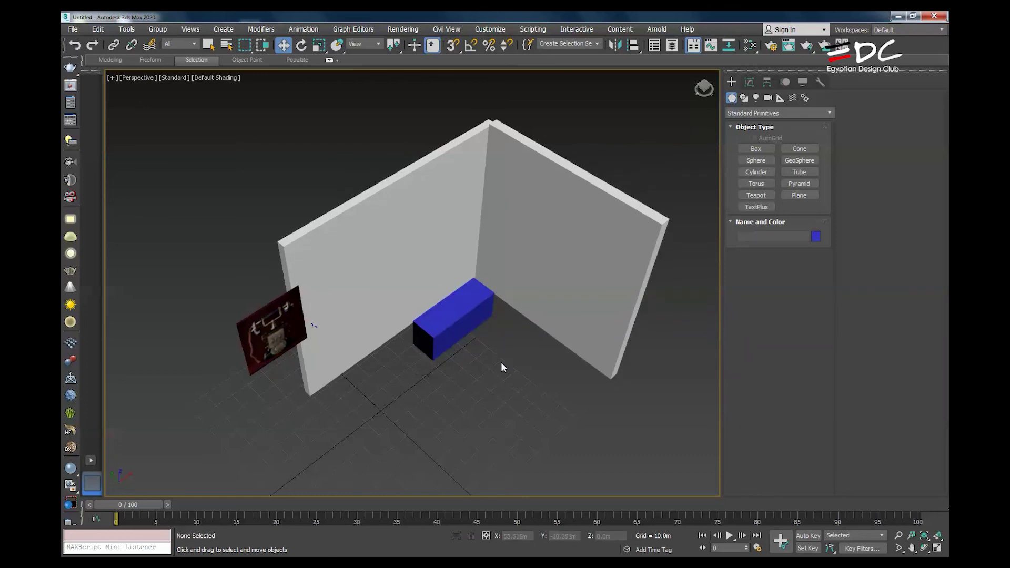
left_click_drag(499, 361, 457, 246)
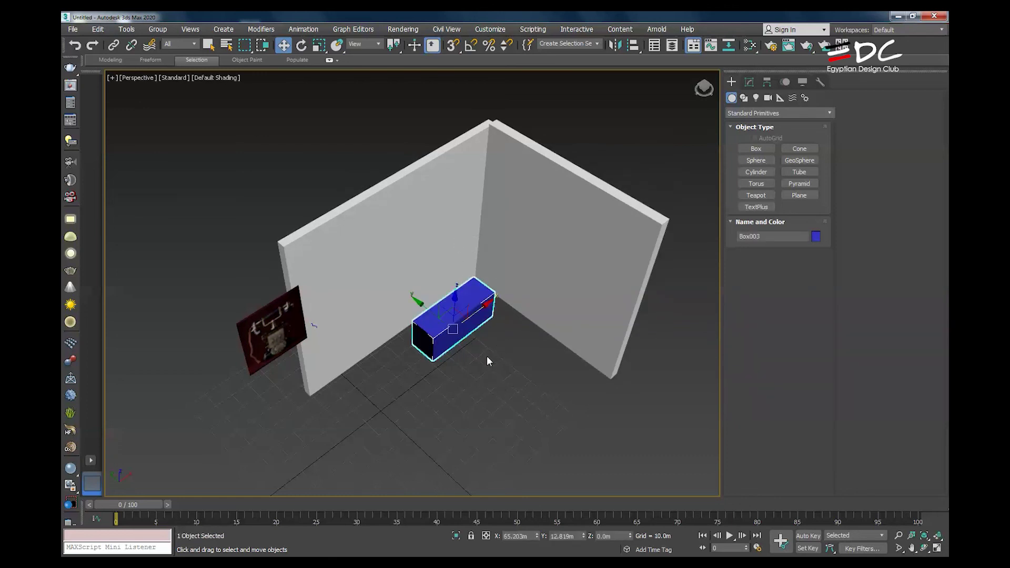
left_click_drag(487, 361, 431, 284)
Move the small box slightly along X toward the wall corner and deselect it
middle_click_drag(431, 285, 449, 324, "alt")
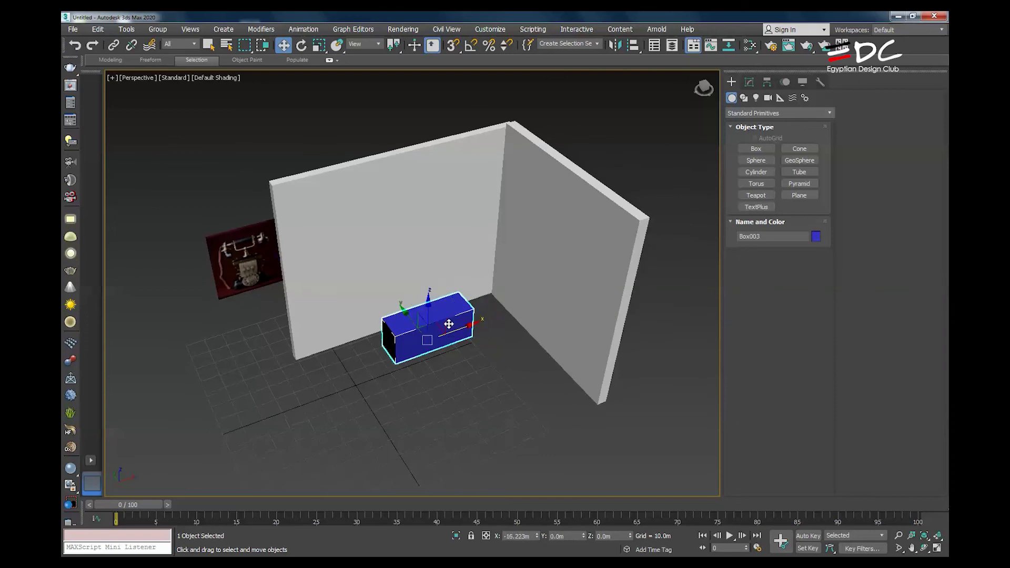
left_click_drag(448, 324, 457, 322)
left_click(490, 316)
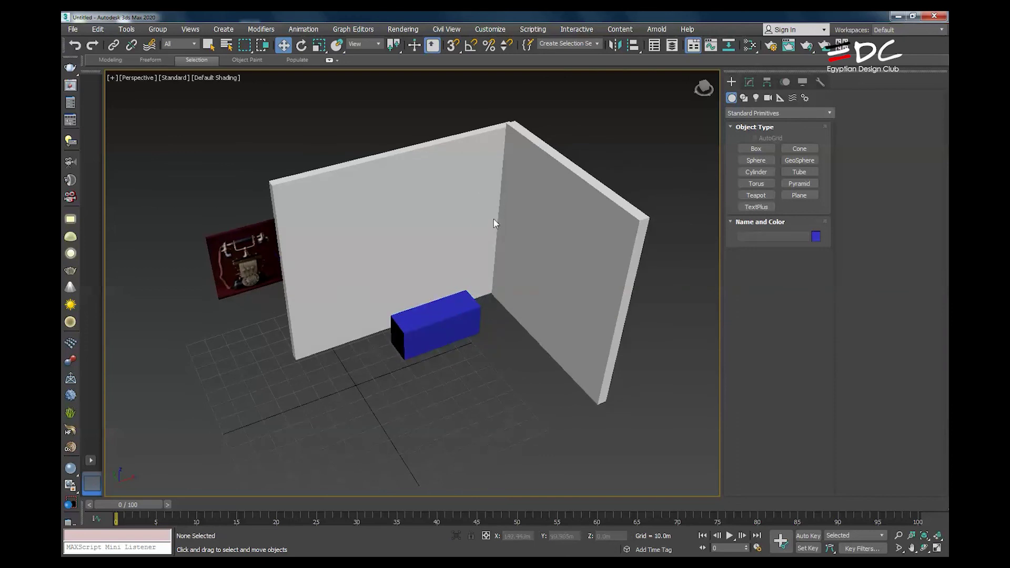
Unfreeze all objects and delete the two walls and the small box
right_click(480, 253)
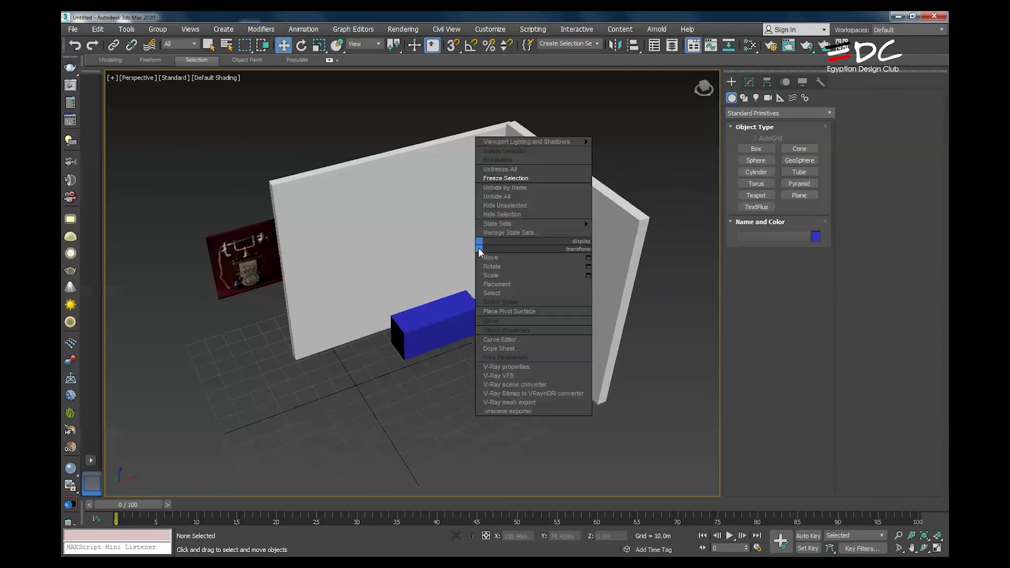
left_click(495, 169)
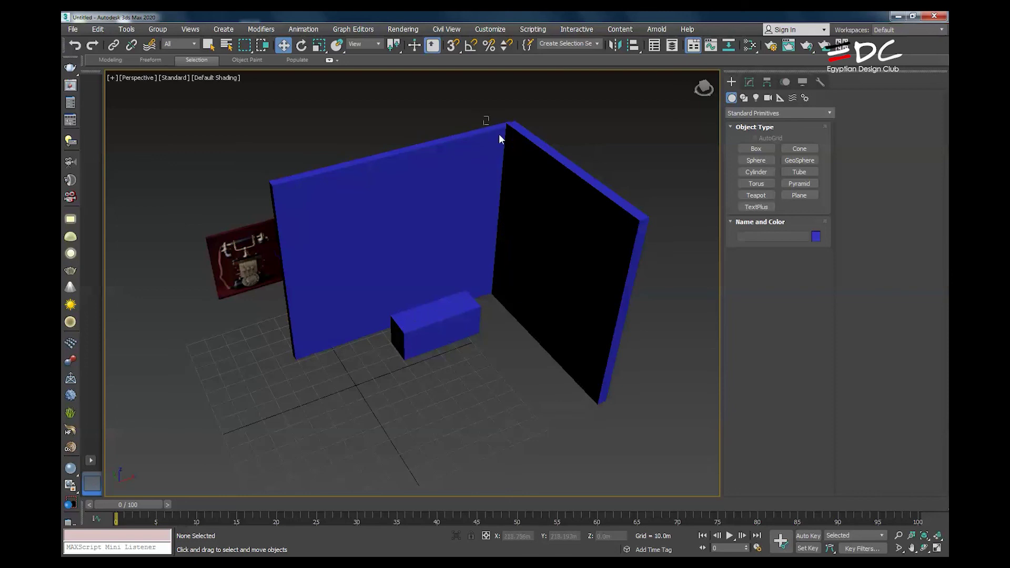
left_click_drag(499, 135, 518, 237)
key("Delete")
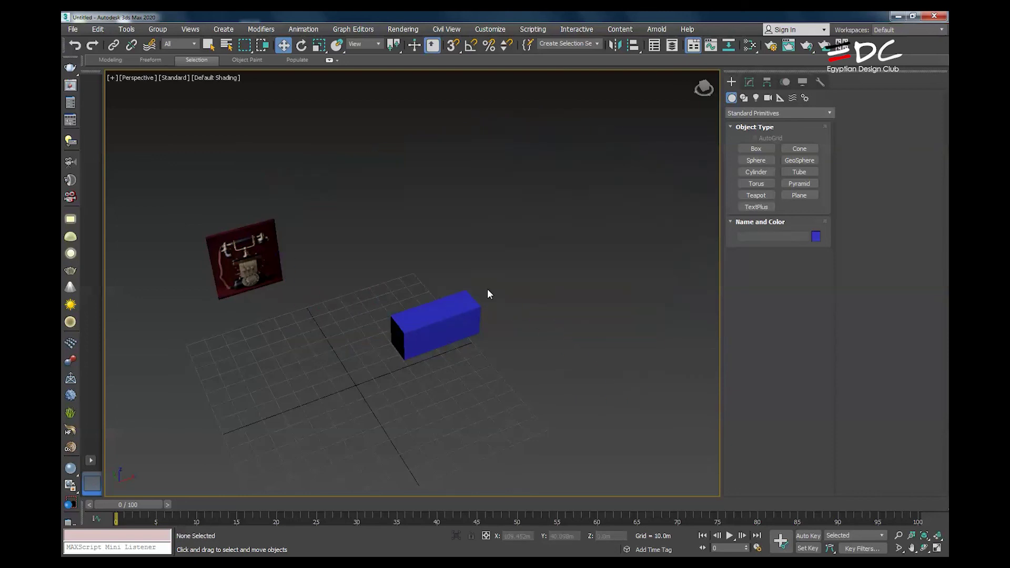
left_click(400, 361)
key("Delete")
Select the telephone reference plane, frame it in the viewport, and freeze it
left_click(262, 280)
key("z")
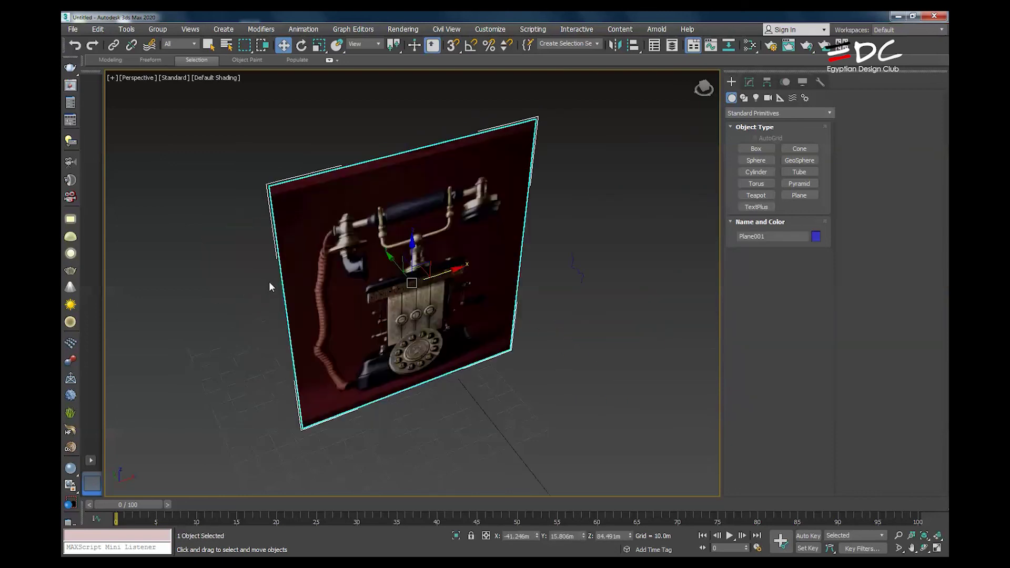
right_click(405, 231)
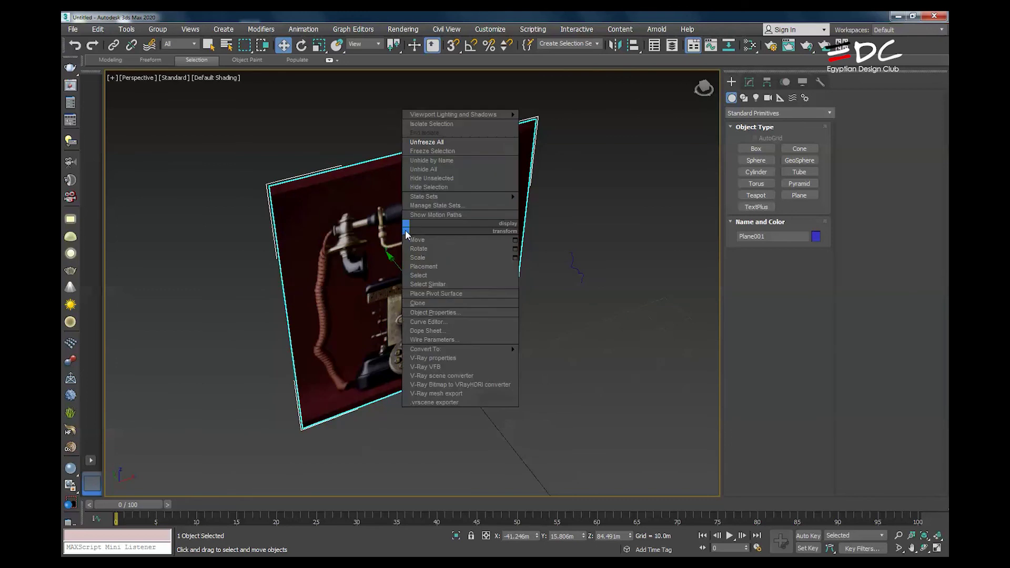
left_click(420, 153)
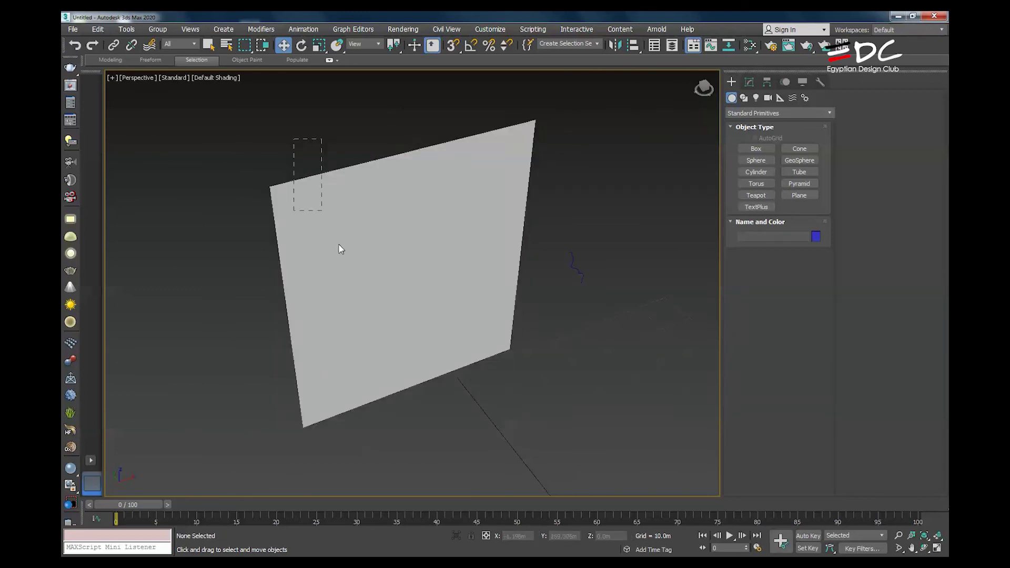
Select the small traced line over the plane in the Front view and remove it
key("f")
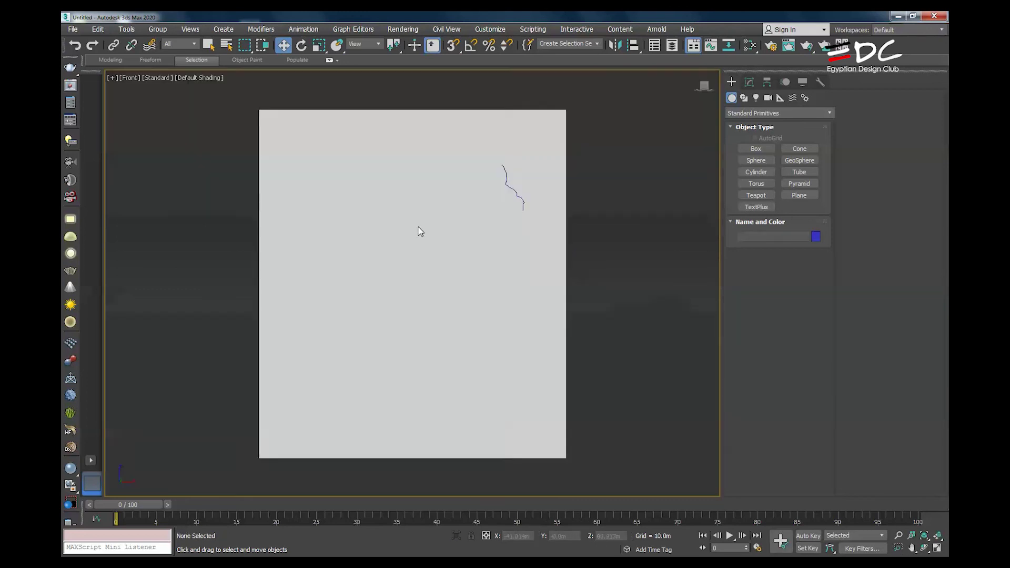
left_click_drag(500, 225, 529, 213)
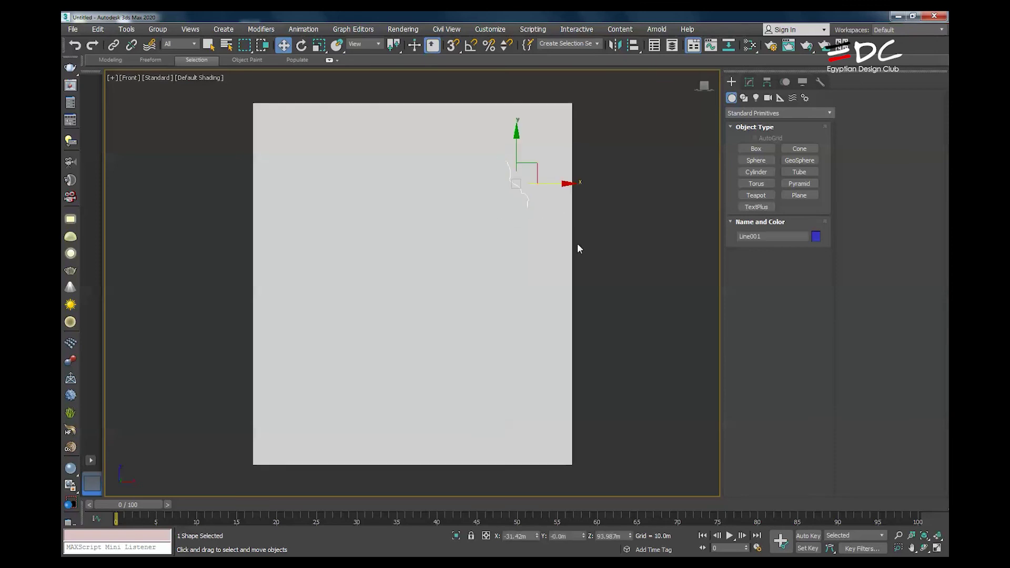
key("ctrl+z")
Unfreeze all objects to restore the telephone plane
middle_click_drag(499, 287, 485, 327, "alt")
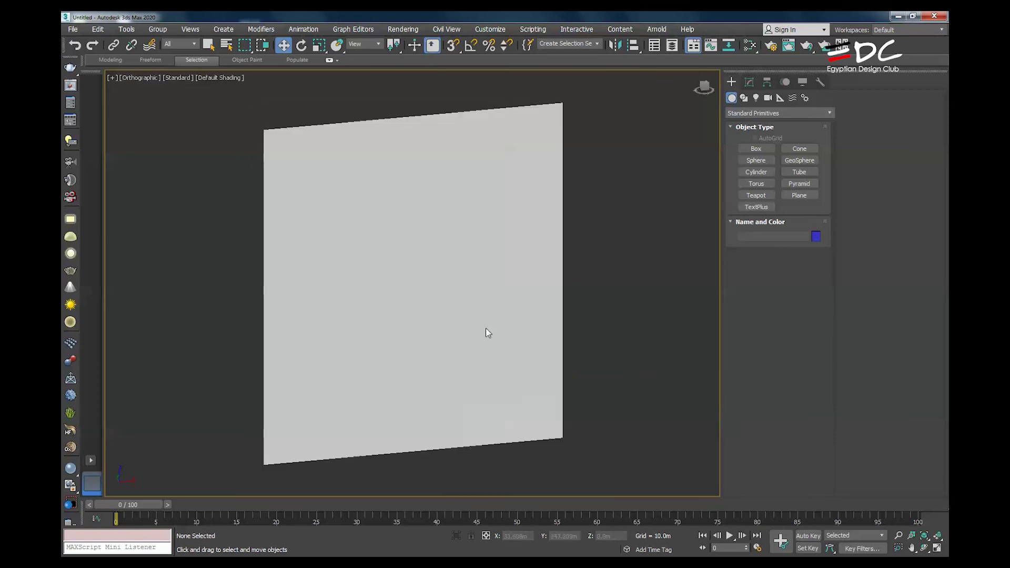
right_click(485, 326)
left_click(495, 249)
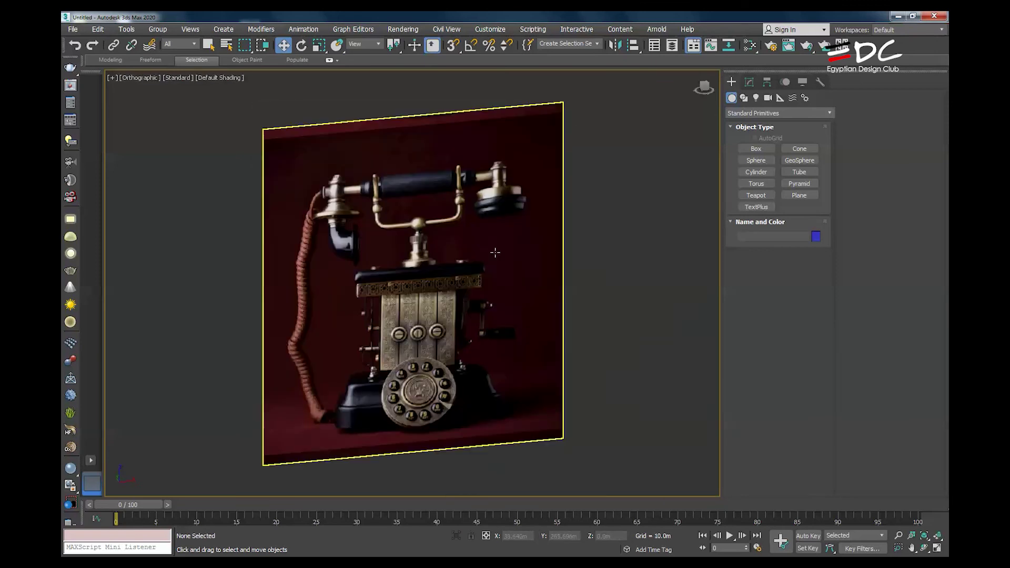
Turn off Show Frozen in Gray in the telephone plane's object properties
left_click(467, 260)
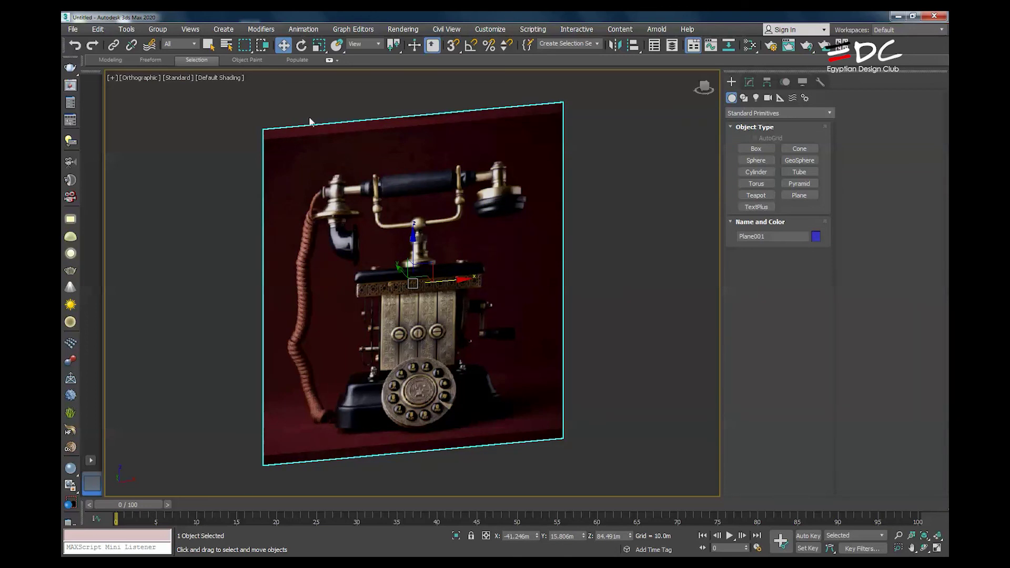
right_click(455, 213)
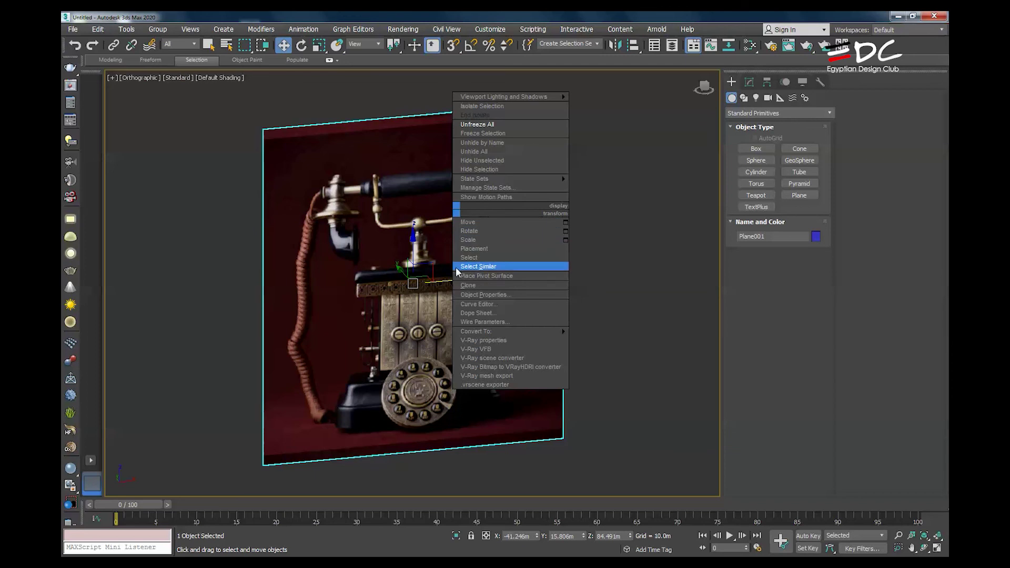
key("Escape")
right_click(471, 297)
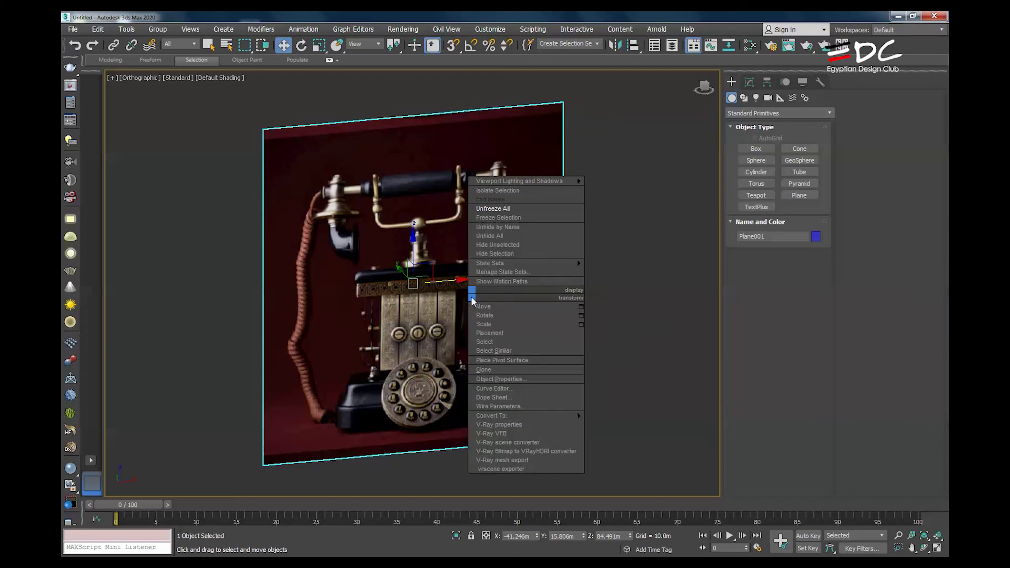
left_click(497, 380)
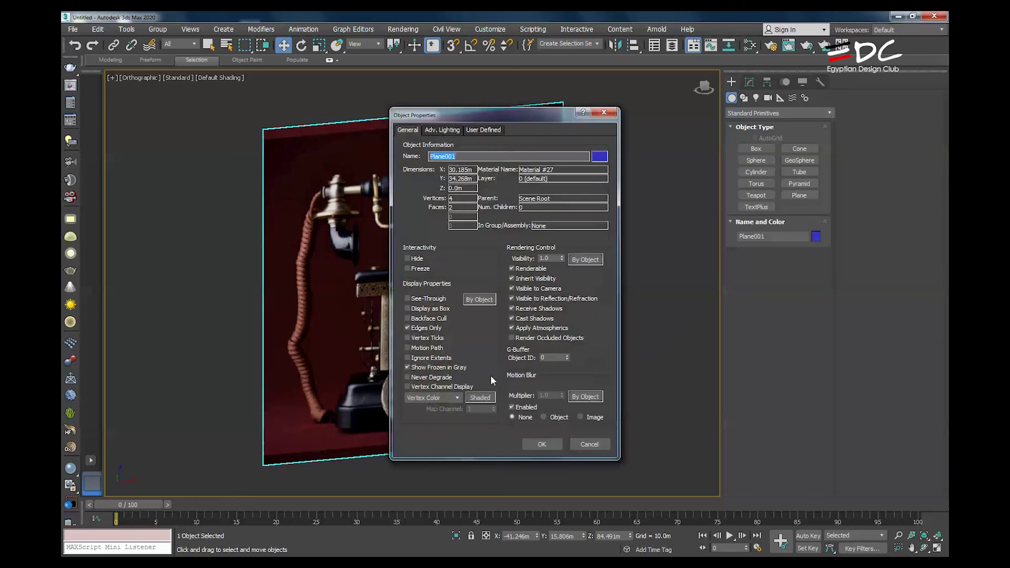
left_click(442, 368)
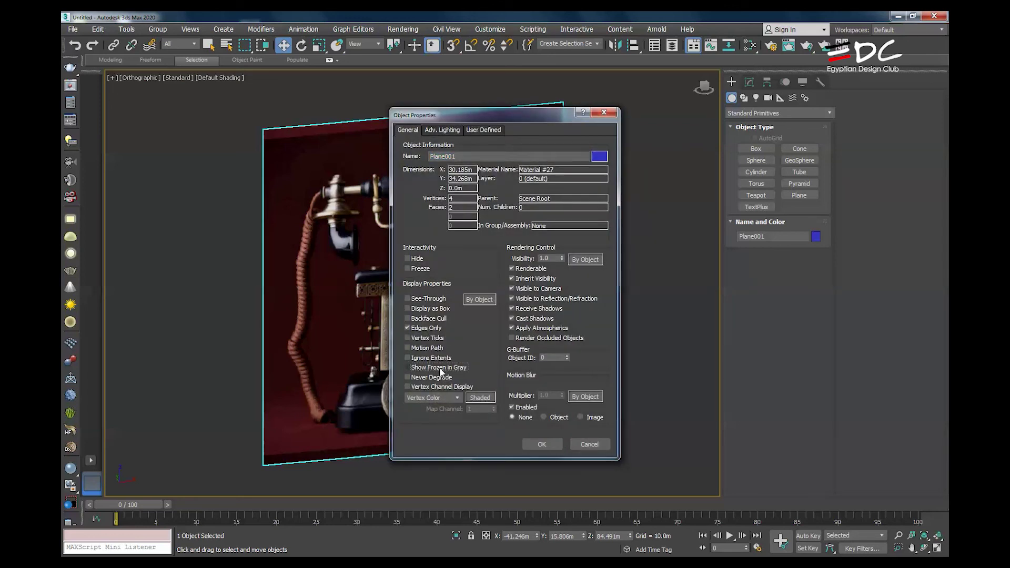
left_click(532, 442)
Turn off Show Frozen in Gray in the properties of the telephone plane and freeze the plane
right_click(520, 331)
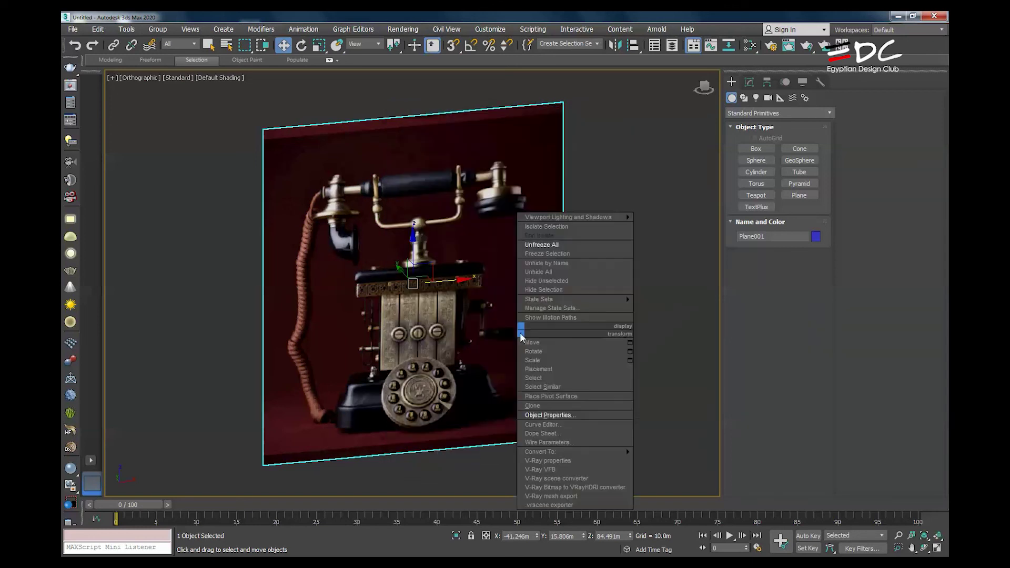
left_click(549, 416)
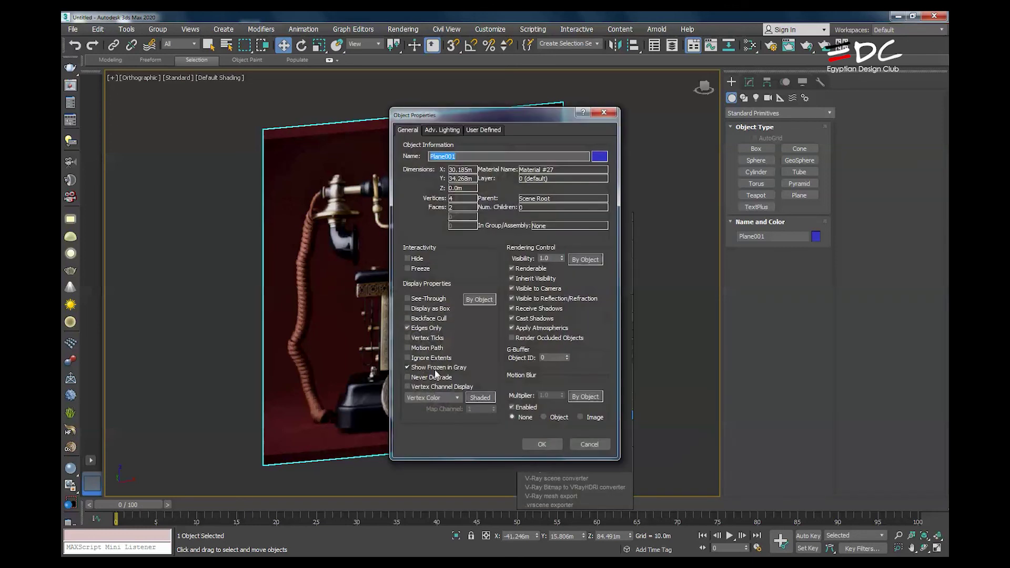
left_click(542, 444)
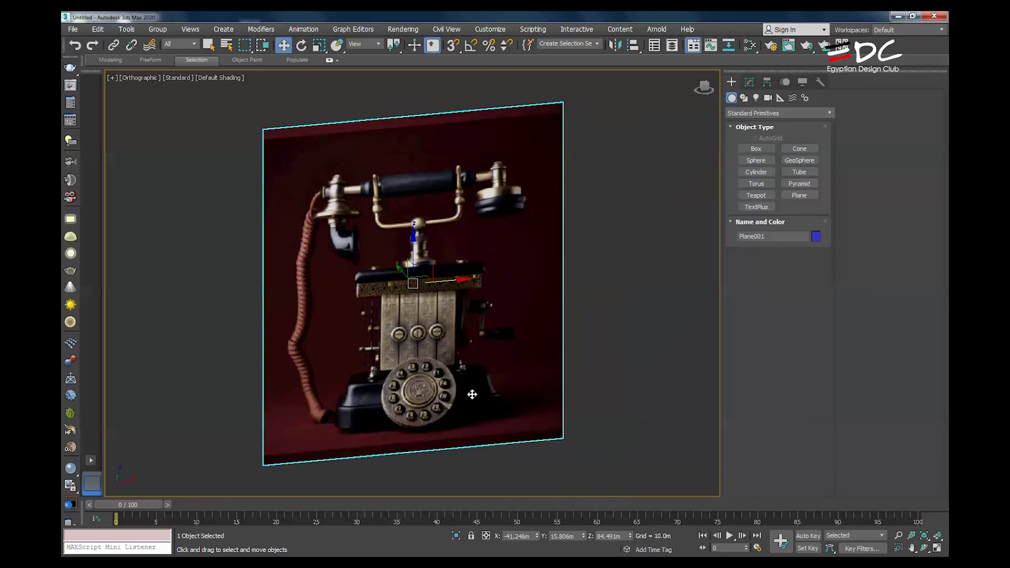
right_click(447, 342)
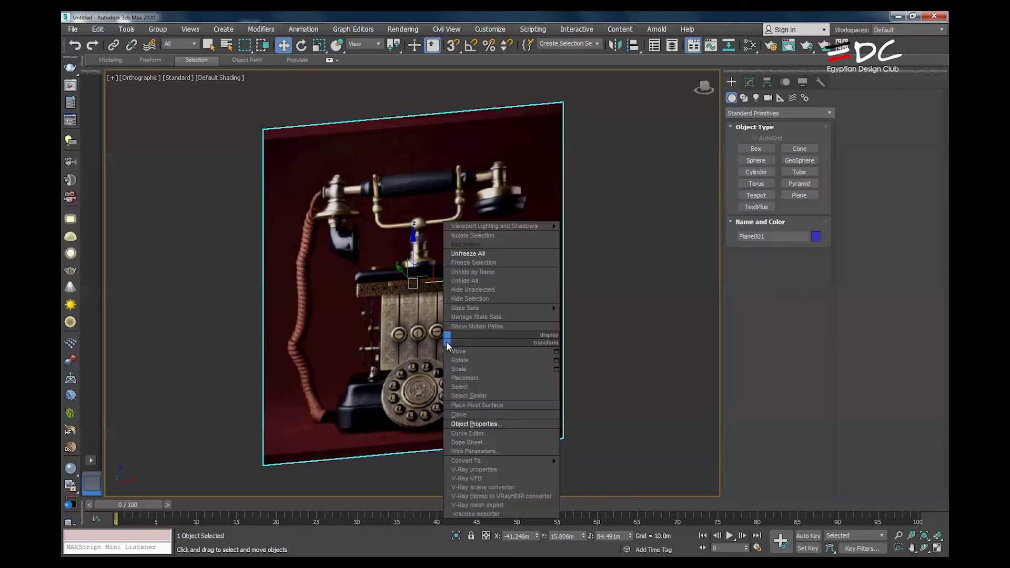
left_click(463, 262)
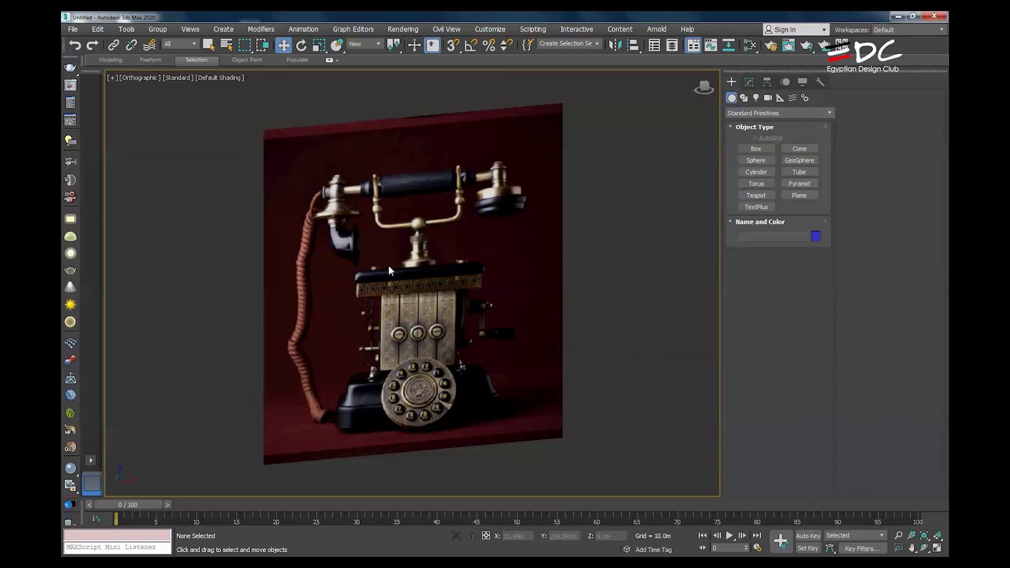
Switch to the Front view and save the scene to the Desktop as antique-telephone in 3ds Max format
key("f")
left_click(73, 29)
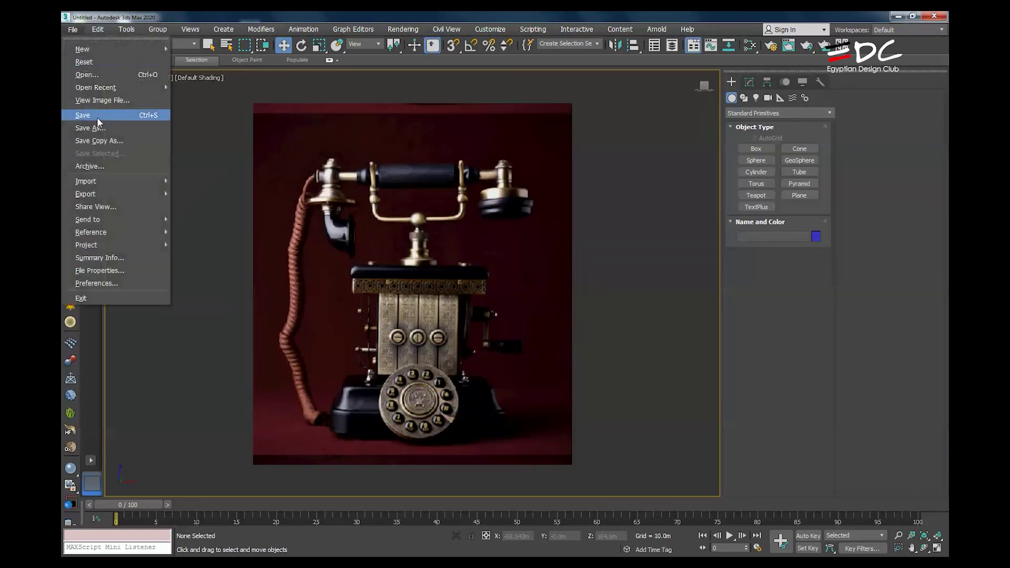
left_click(98, 128)
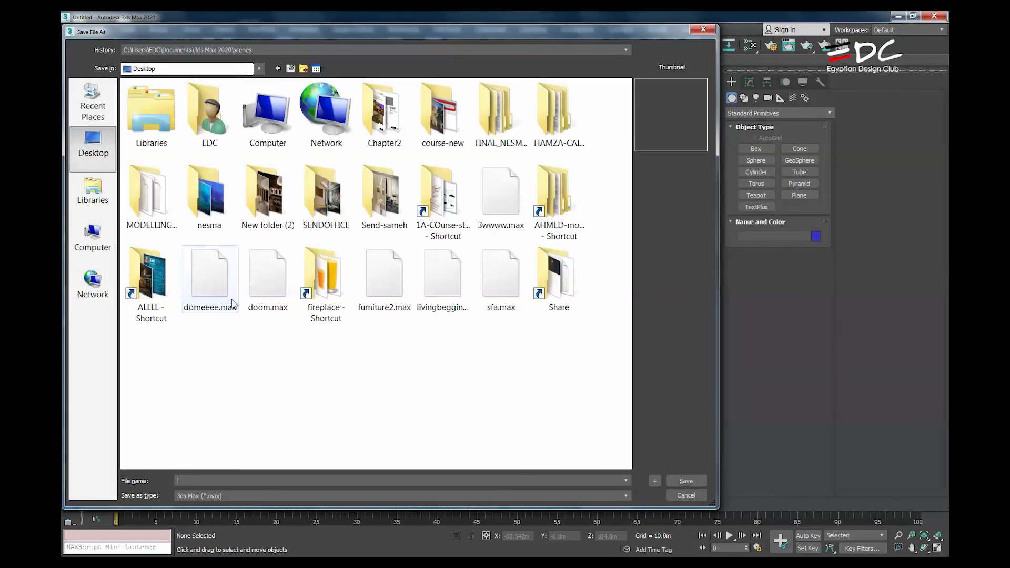
type("antique-telephone")
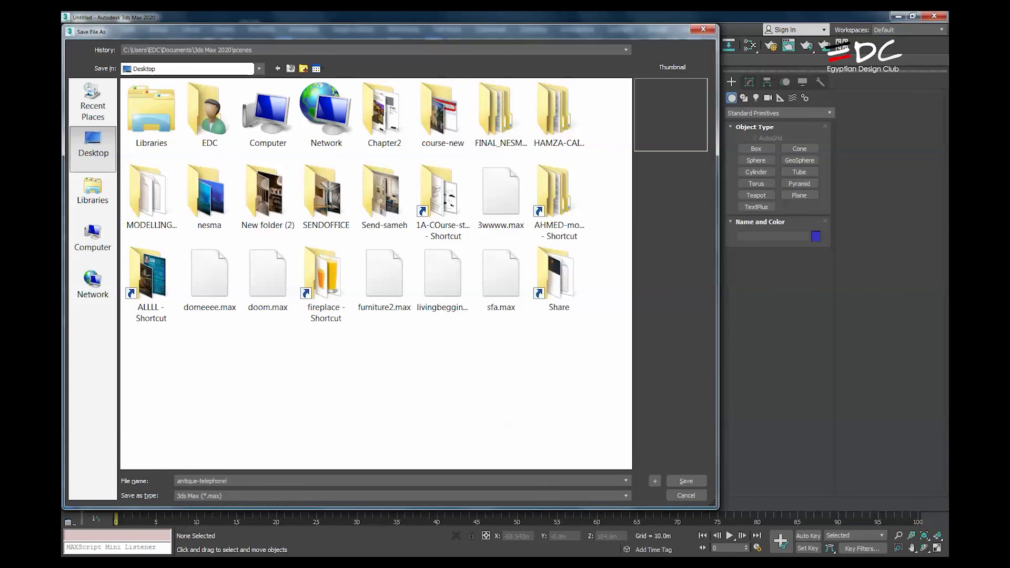
key("Return")
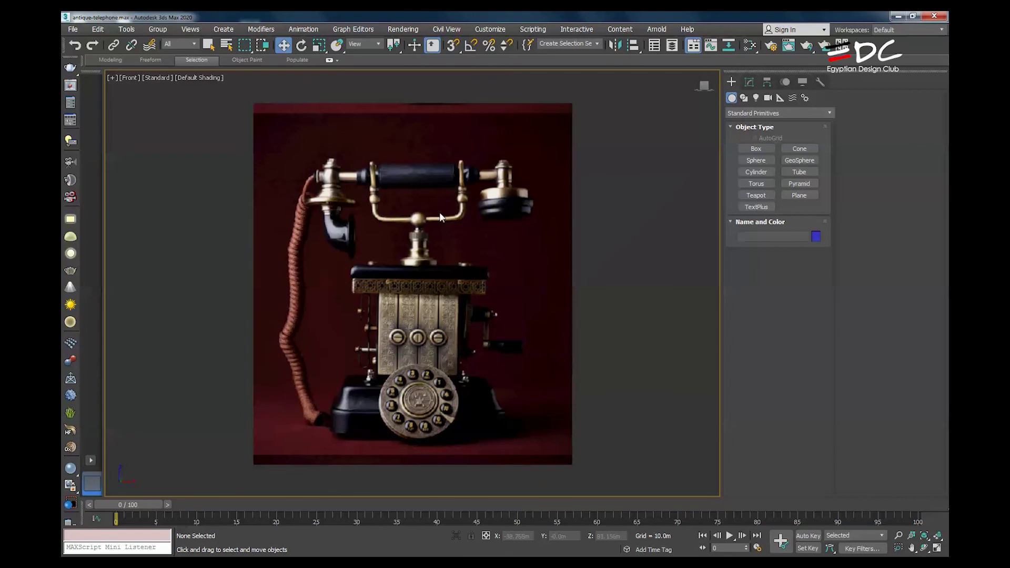
scroll(514, 169, "up", 3)
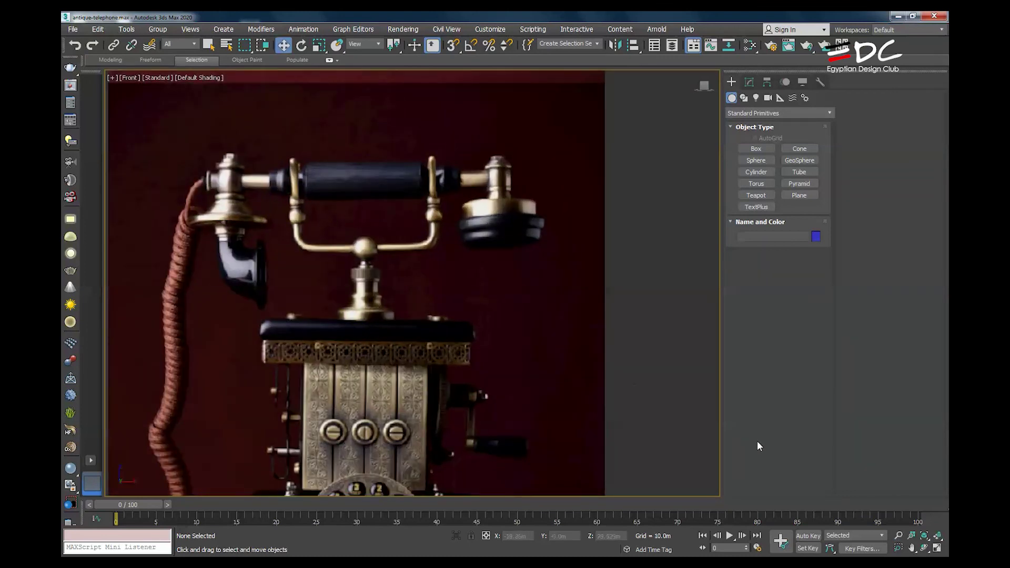